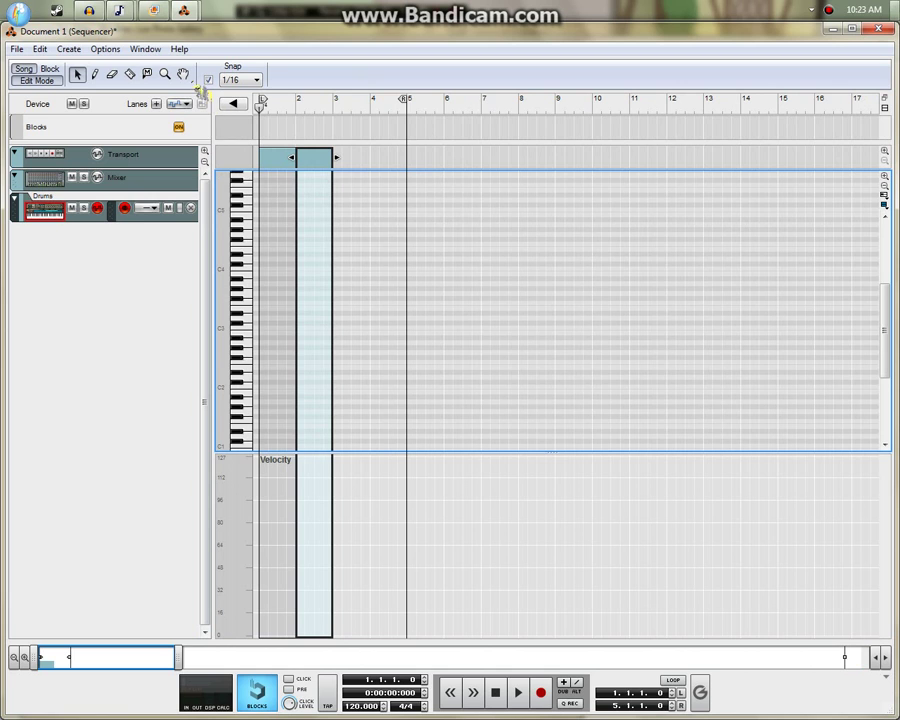
- Magnify the drum clip at bar 2 and audition the low piano-roll keys around C1
left_click(165, 74)
left_click(354, 305)
left_click(353, 305)
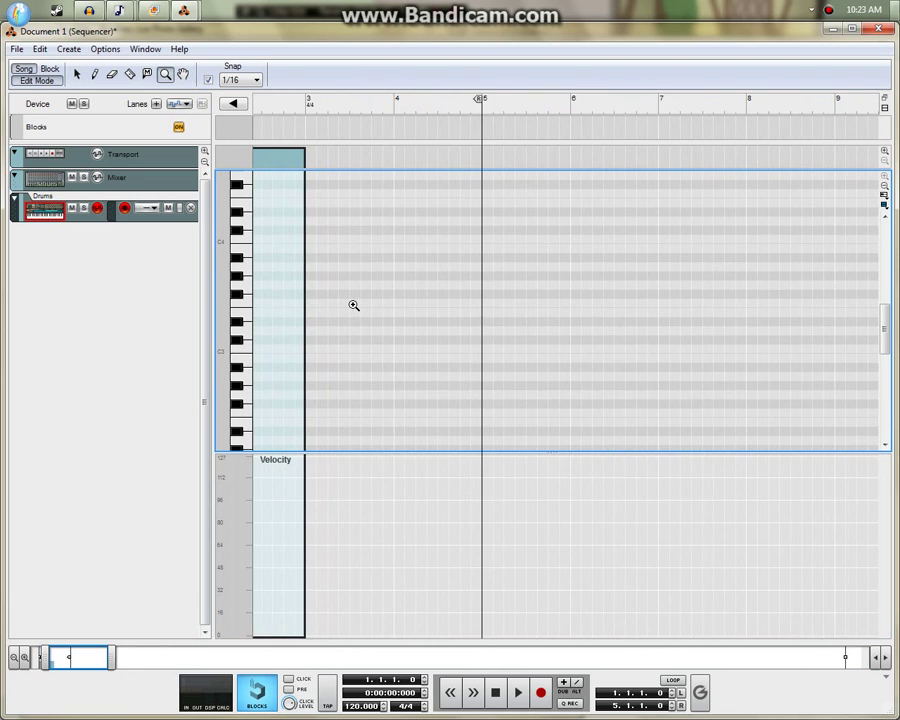
left_click(354, 305)
left_click(354, 305)
left_click(354, 305)
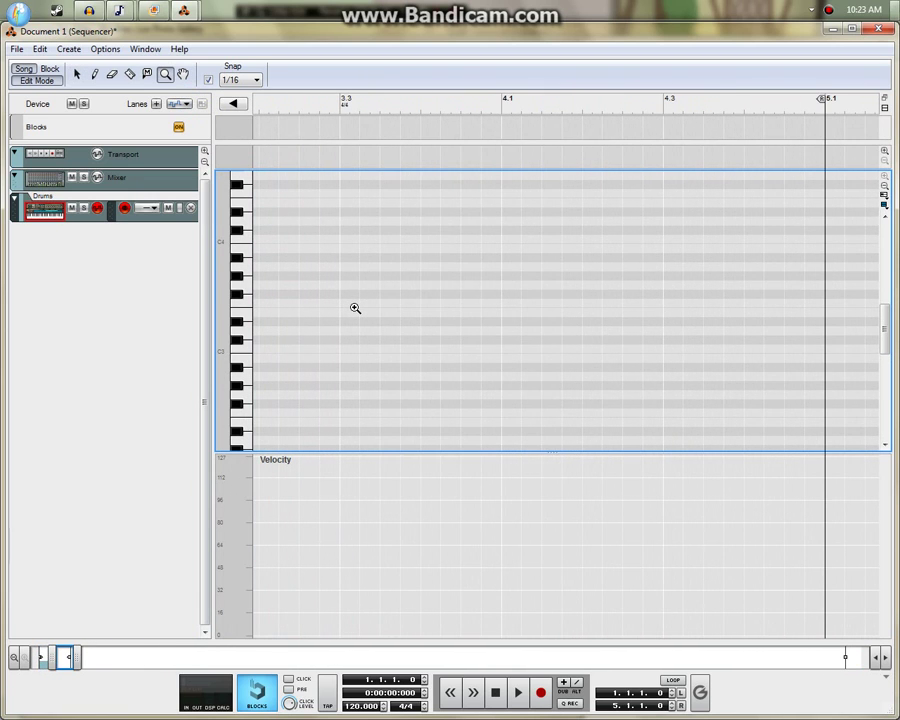
left_click_drag(68, 657, 55, 657)
left_click_drag(893, 358, 893, 399)
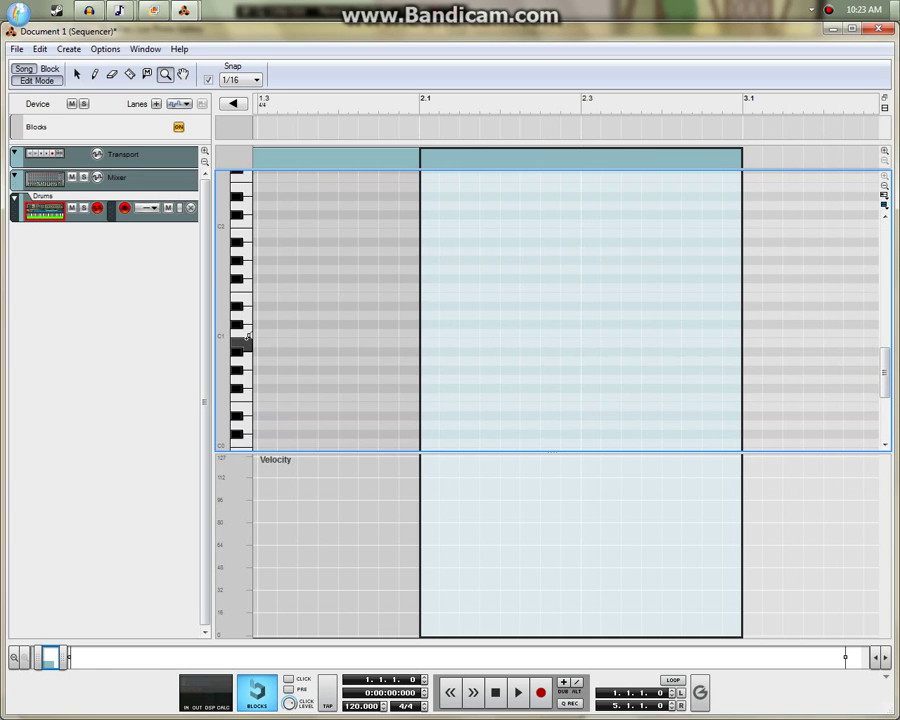
scroll(245, 400, "down", 4)
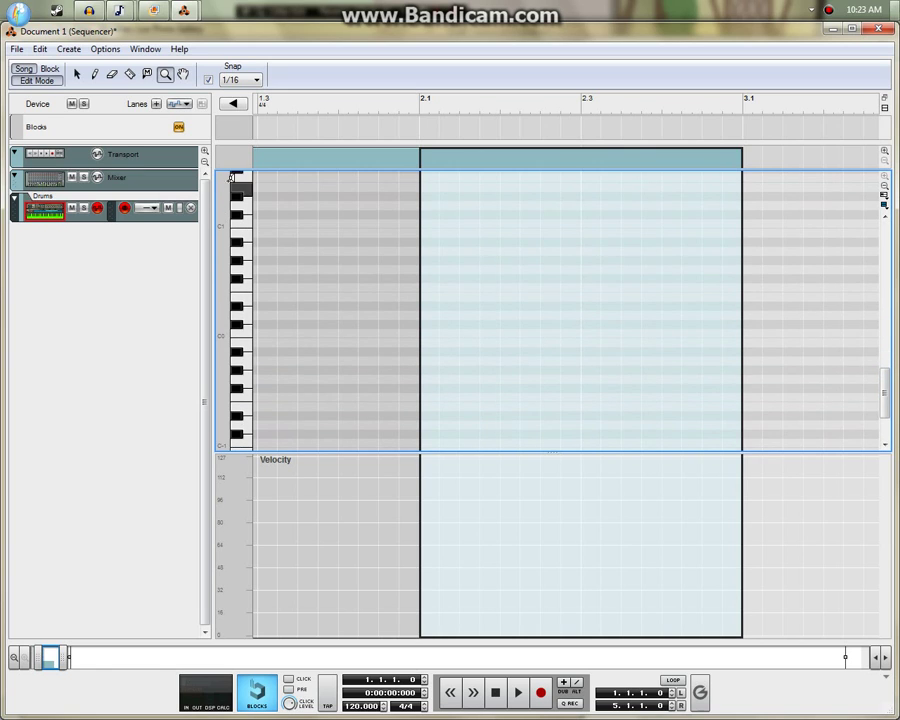
scroll(236, 200, "up", 7)
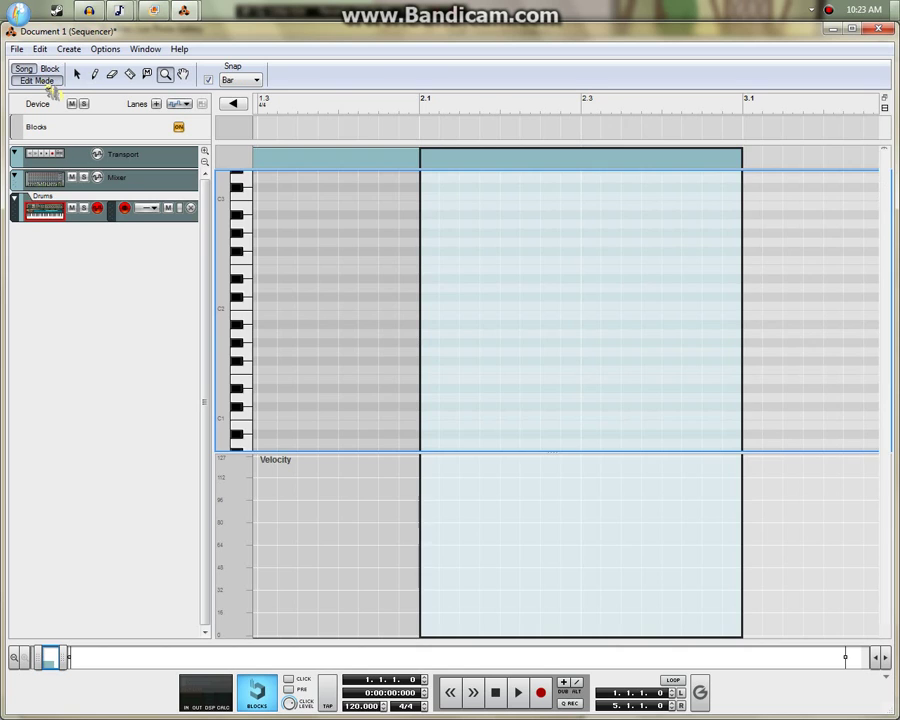
- Leave clip editing and check the drum sample mapping of the NN-XT in the rack, then return to the sequencer
left_click(38, 81)
mouse_move(183, 11)
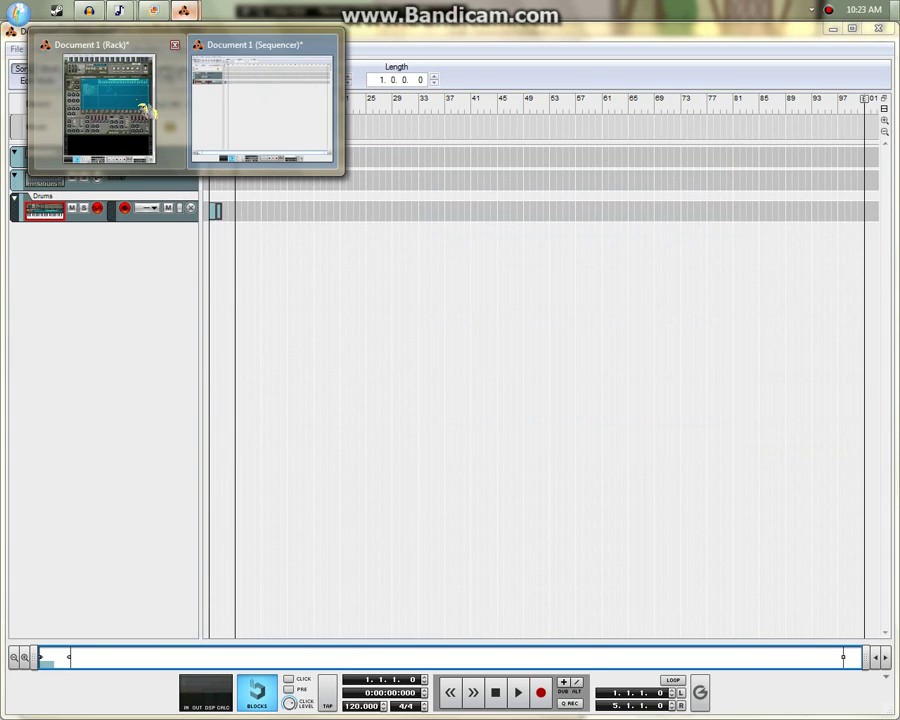
left_click(145, 110)
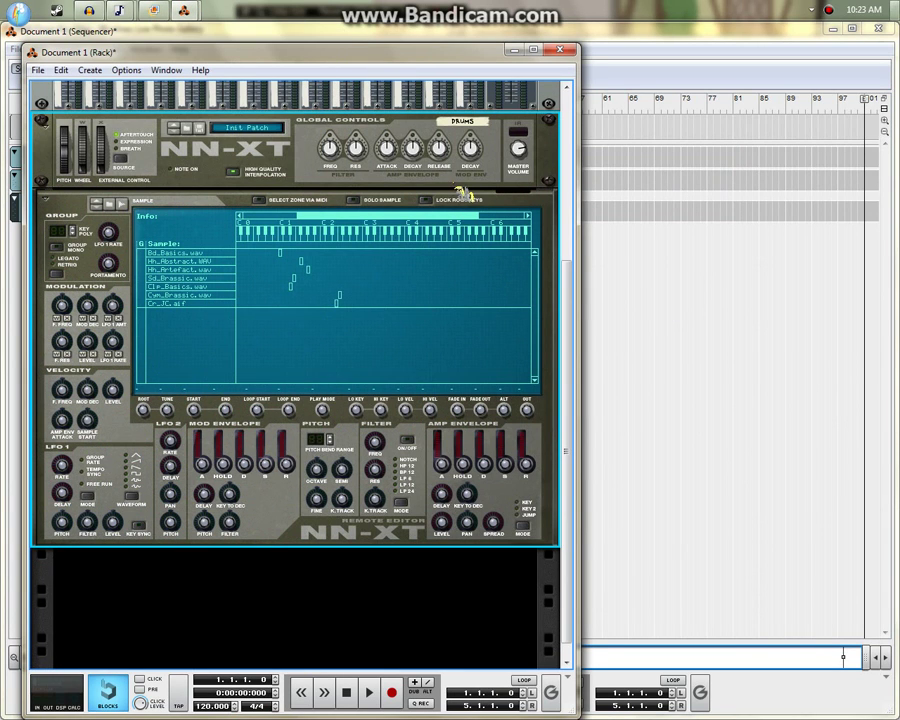
left_click(514, 50)
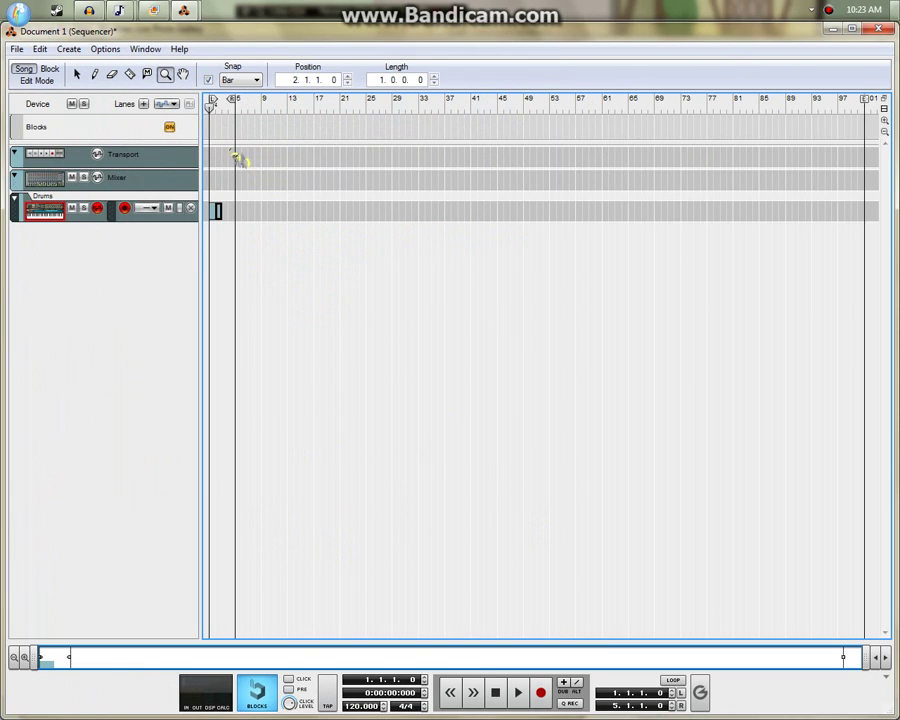
- Open the Drums clip at bar 2 for note editing and check the On-screen Piano Keys layout
key("q")
left_click(229, 229)
double_click(229, 229)
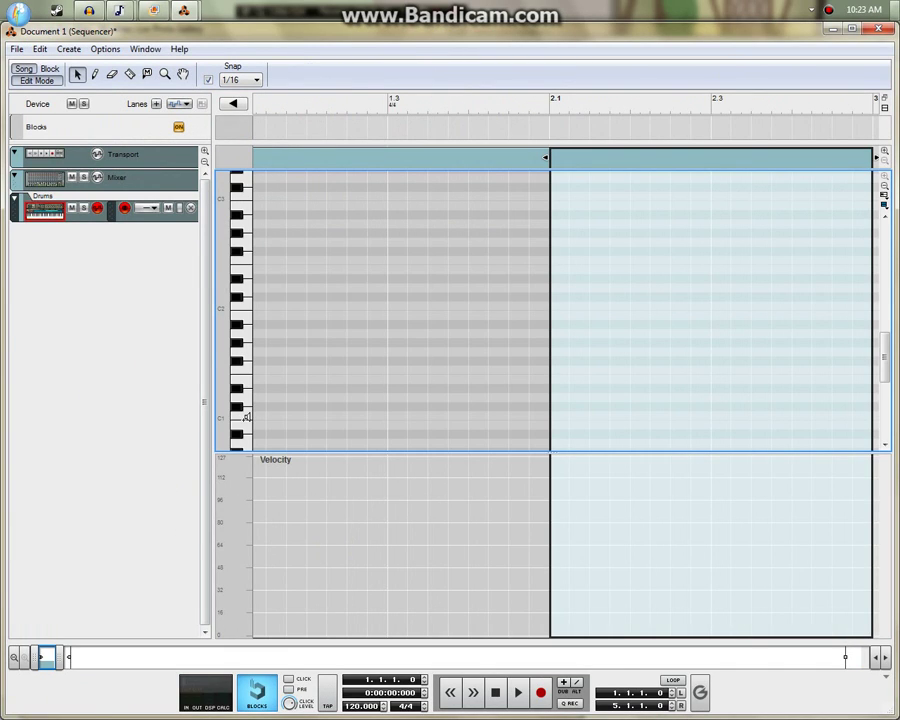
key("F4")
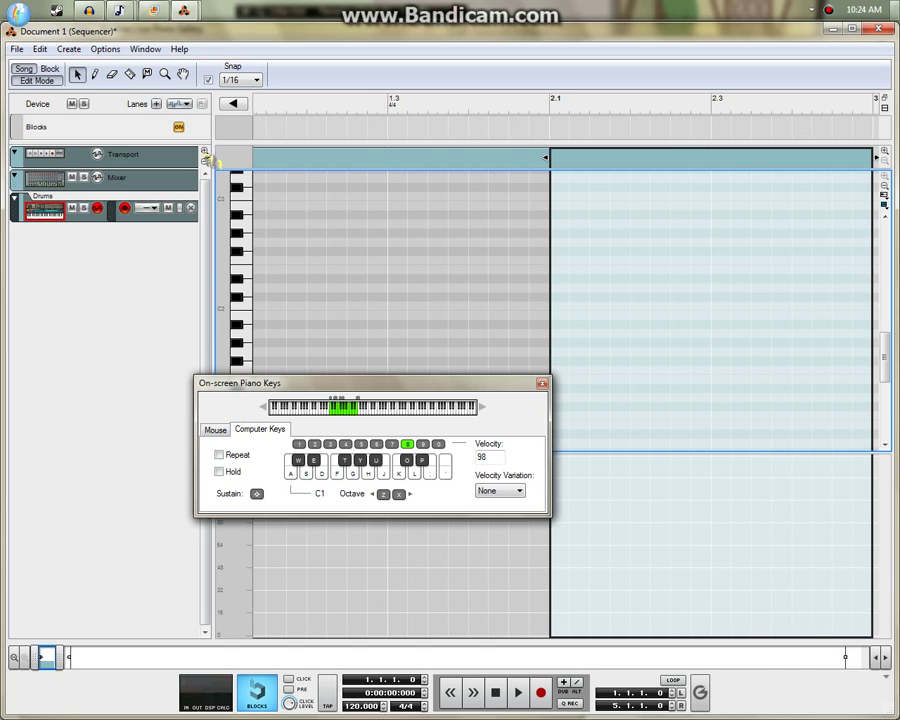
left_click(542, 385)
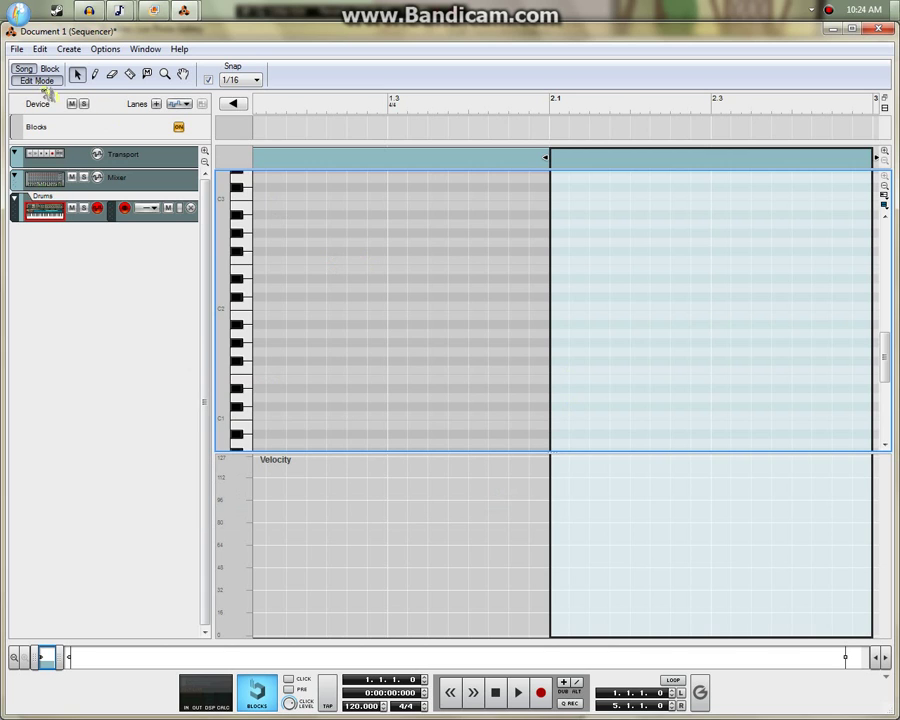
- Review the NN-XT sample zones and commands in the rack, then check the computer-key layout of the On-screen Piano Keys
left_click(100, 85)
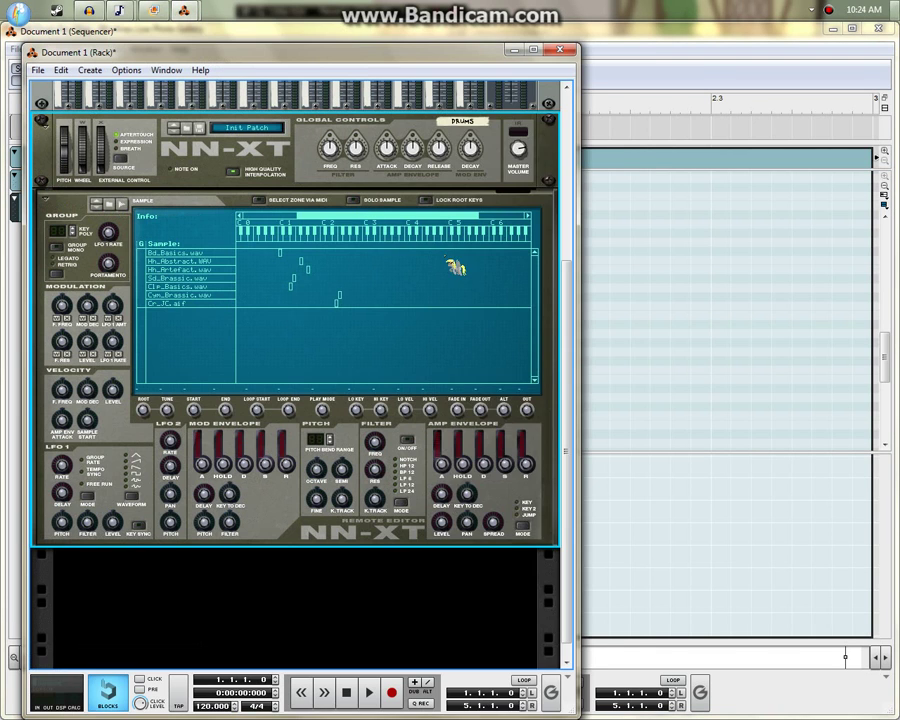
right_click(452, 262)
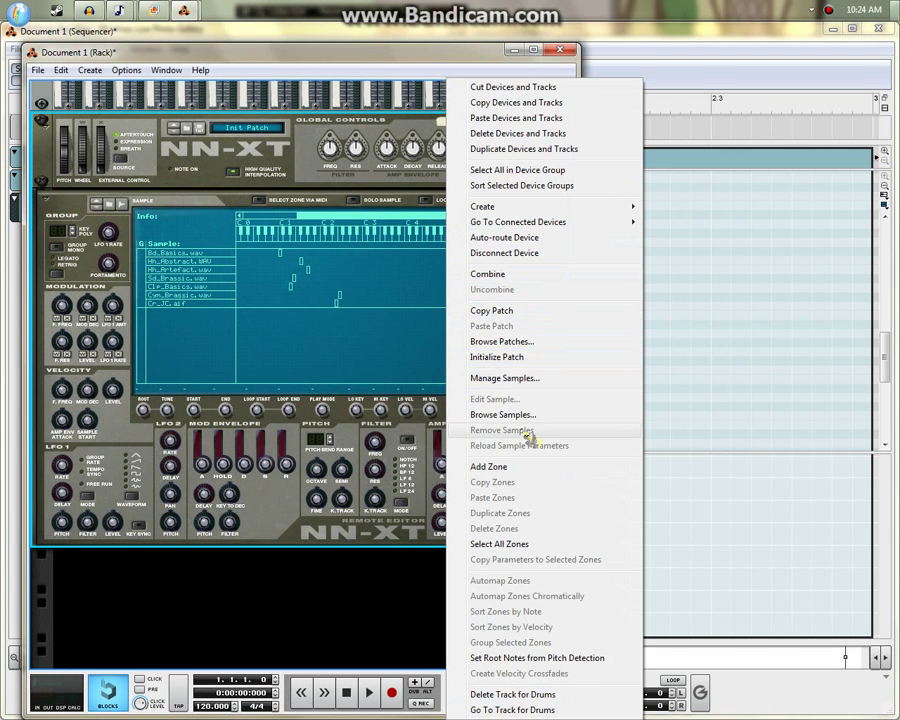
left_click(506, 240)
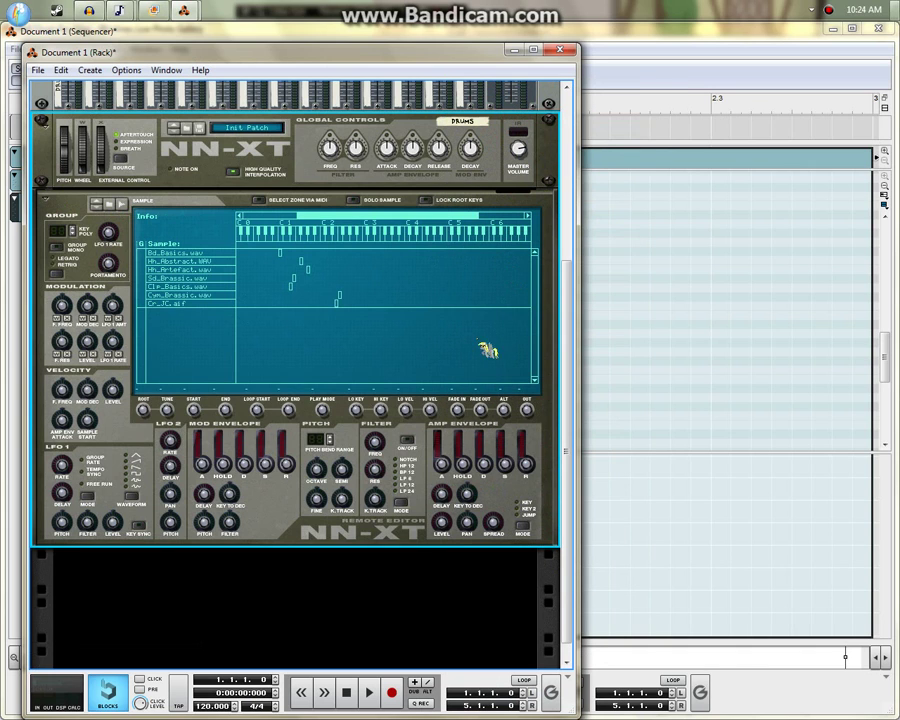
left_click(667, 83)
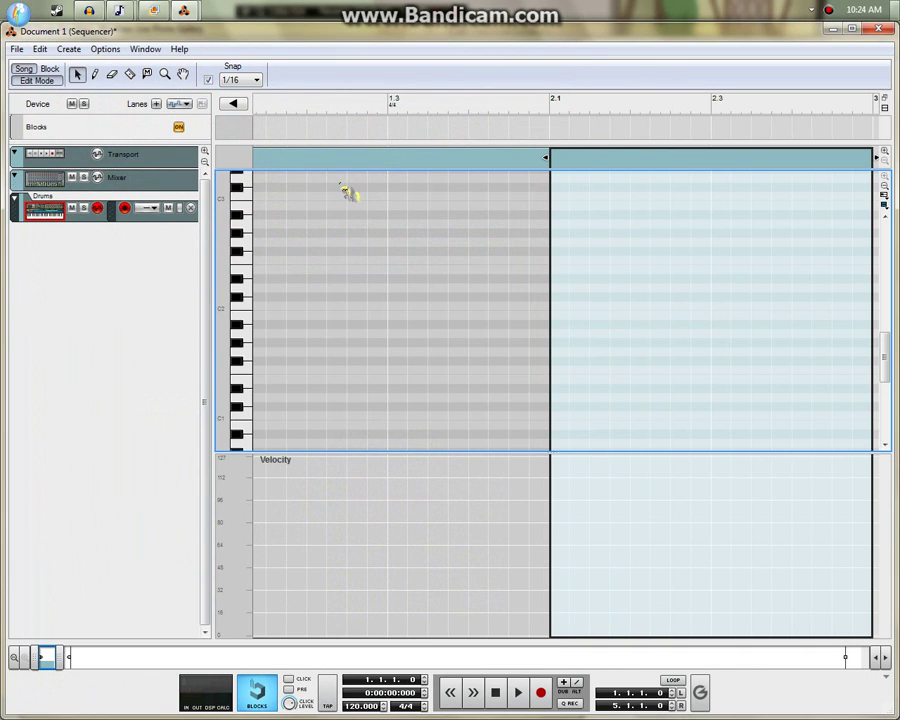
key("F4")
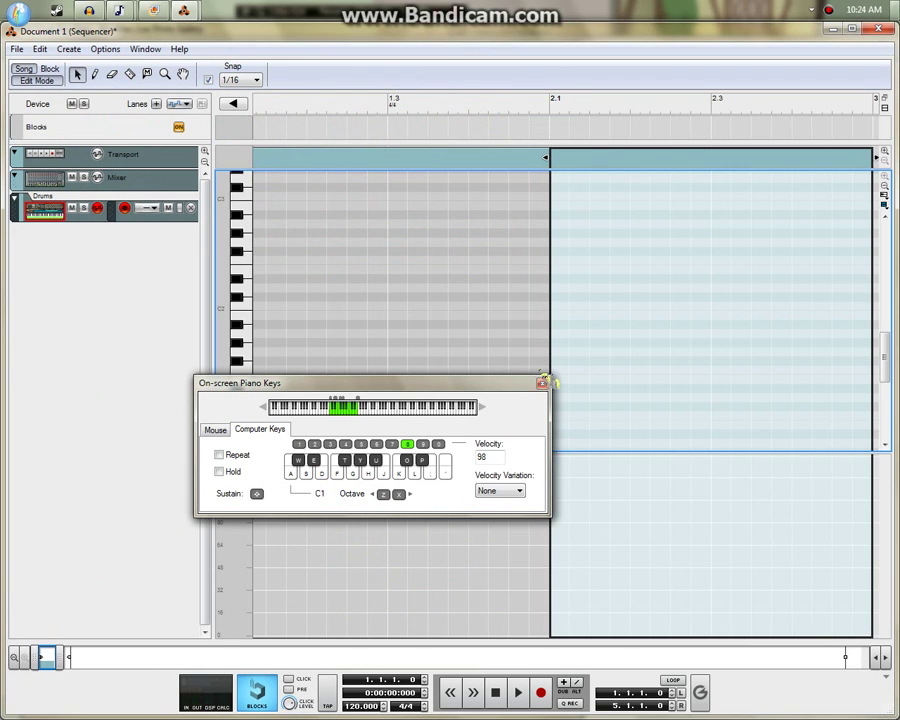
left_click(543, 383)
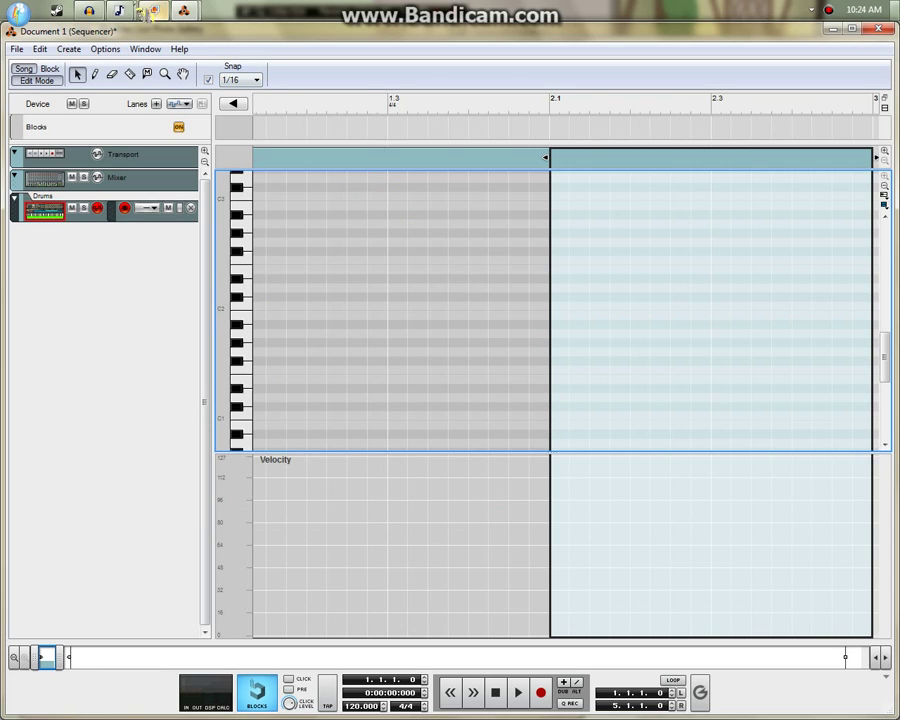
- Draw sixteenth notes on C1 and D#1 on all four beats of bar 2 and play the pattern back
mouse_move(114, 13)
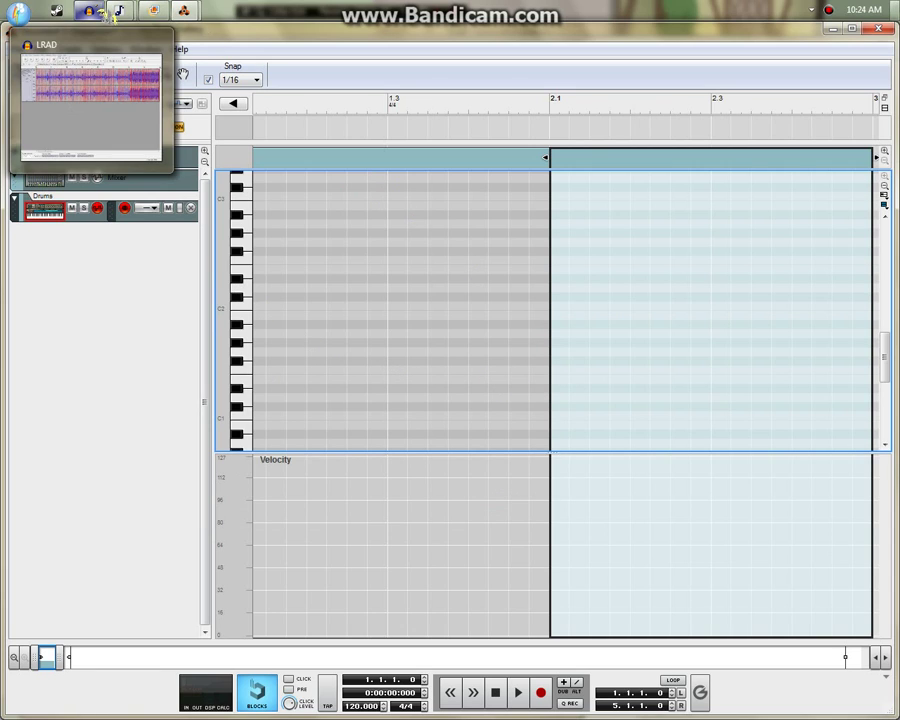
scroll(245, 290, "down", 3)
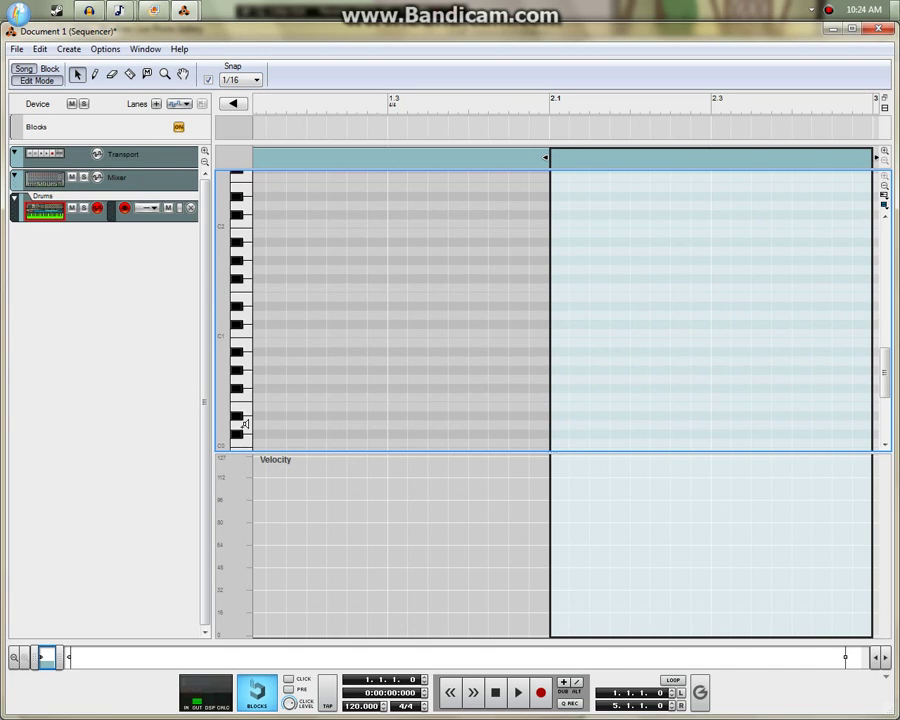
key("w")
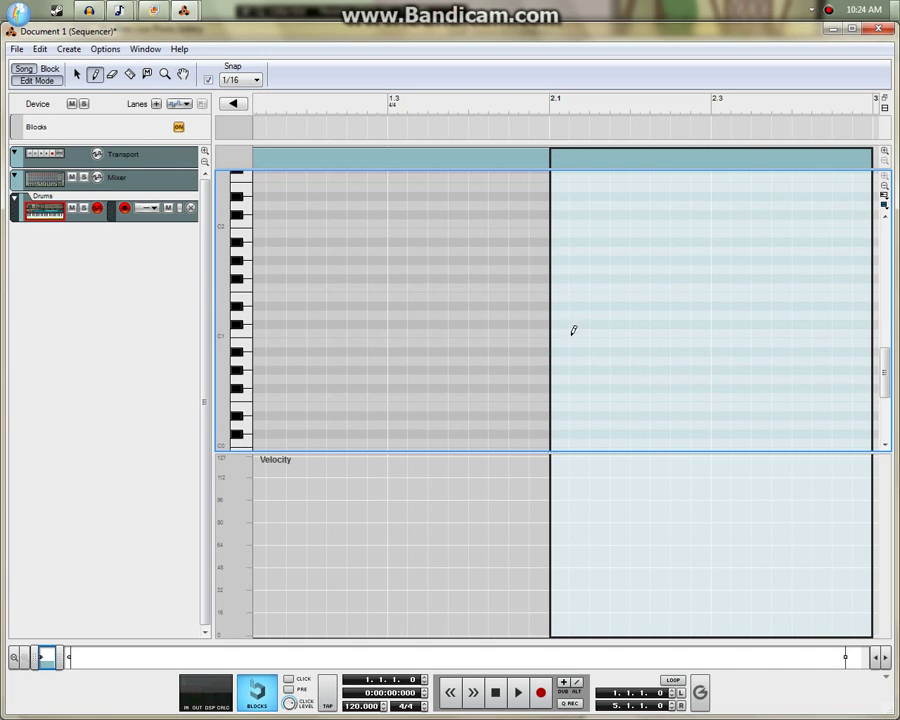
left_click(561, 331)
left_click(561, 307)
key("q")
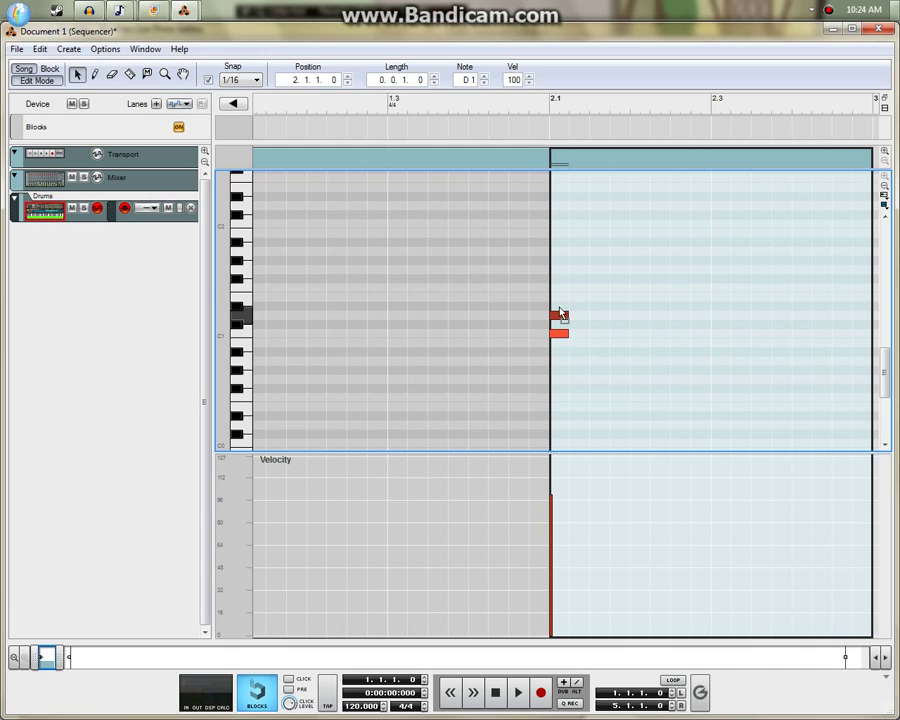
left_click_drag(594, 282, 795, 343)
left_click(508, 112)
key("space")
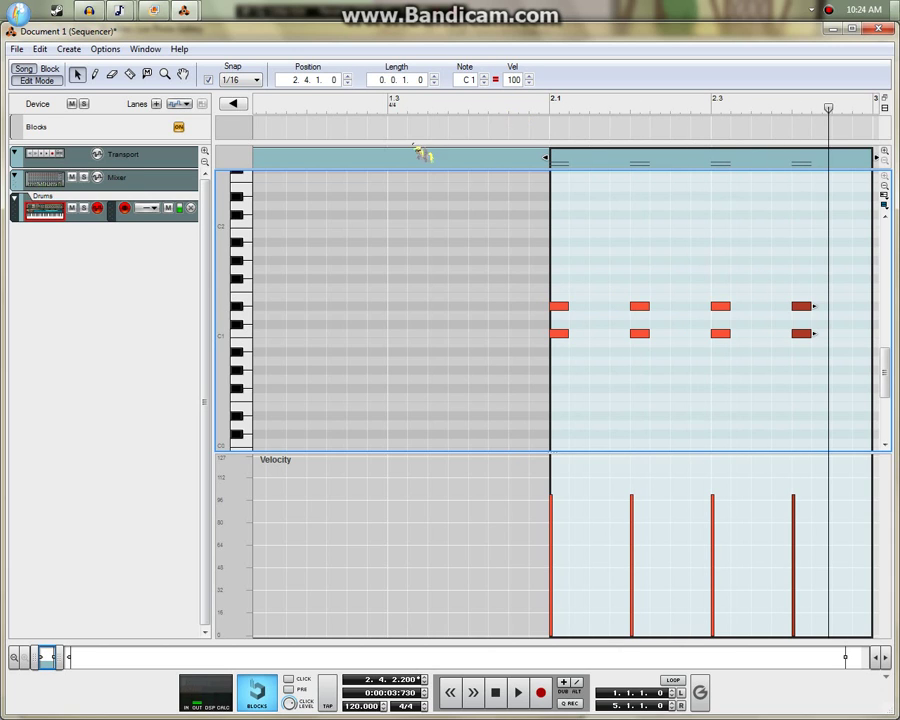
- Switch to Windows Live Photo Gallery to read the Midi Drum Key Map, and return to the NN-XT in the rack
left_click(75, 75)
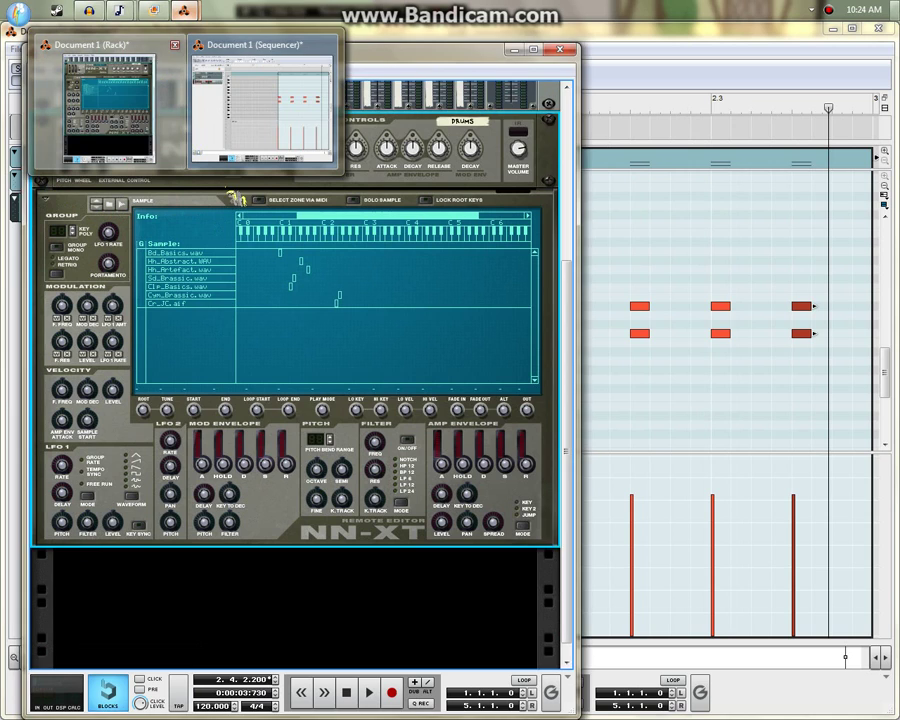
left_click(152, 10)
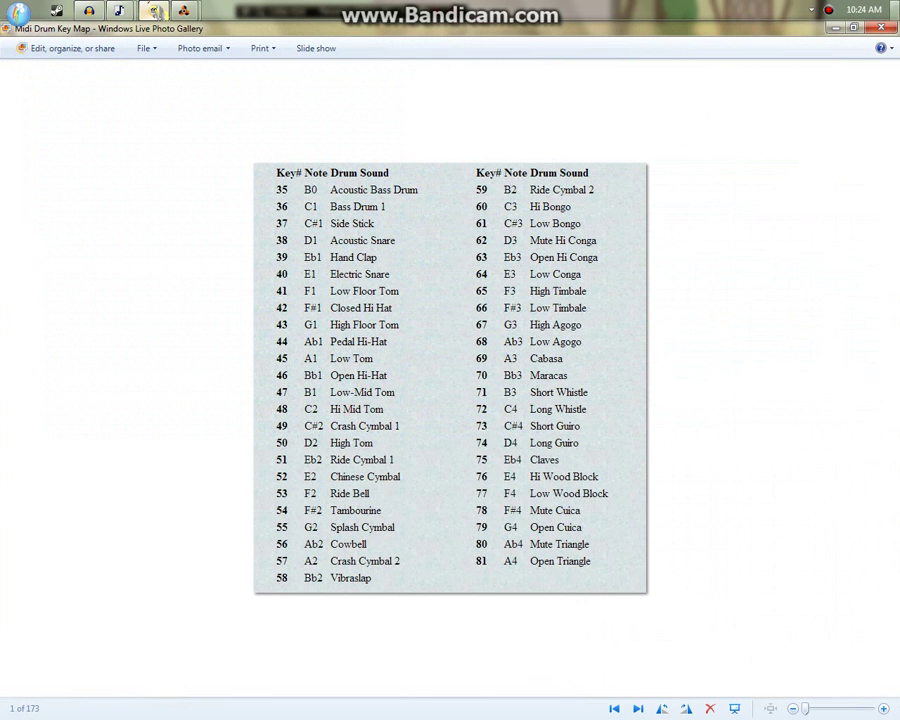
left_click(155, 10)
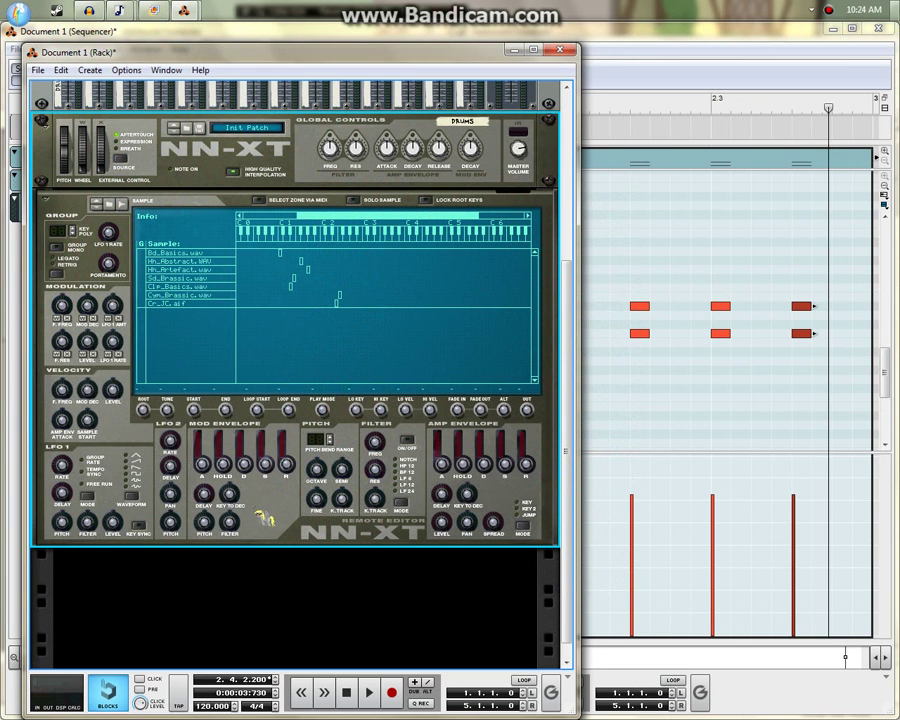
- Add an empty zone to the NN-XT and open the sample browser for it
right_click(205, 339)
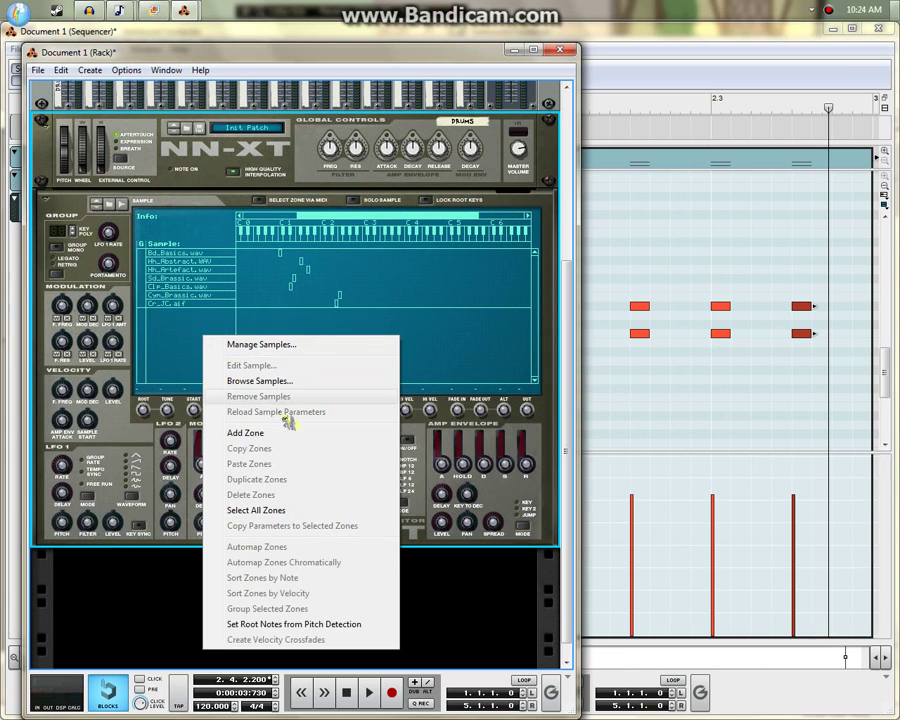
left_click(246, 433)
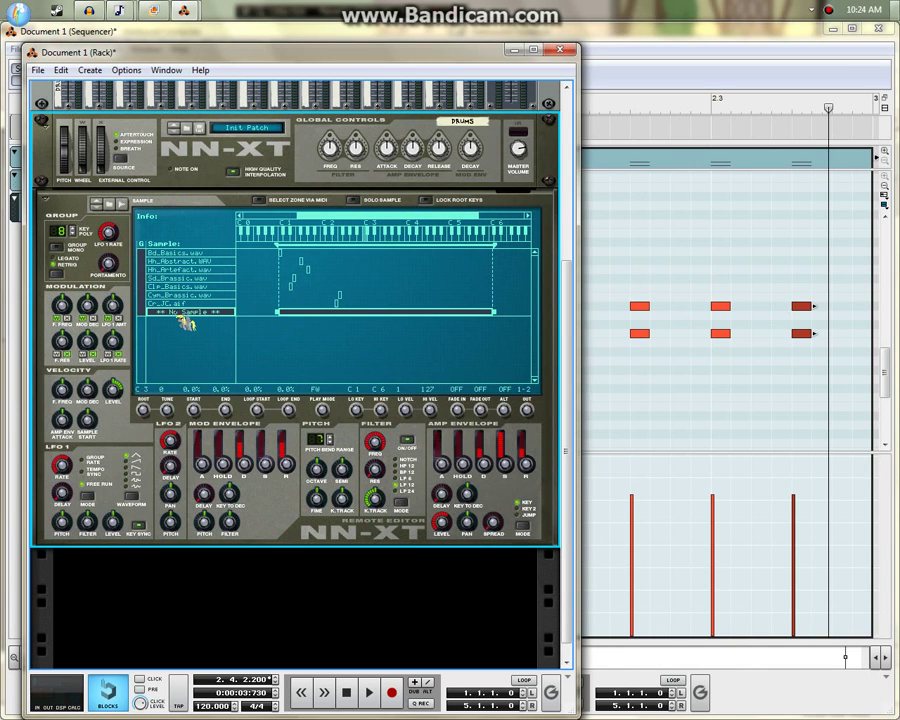
double_click(187, 315)
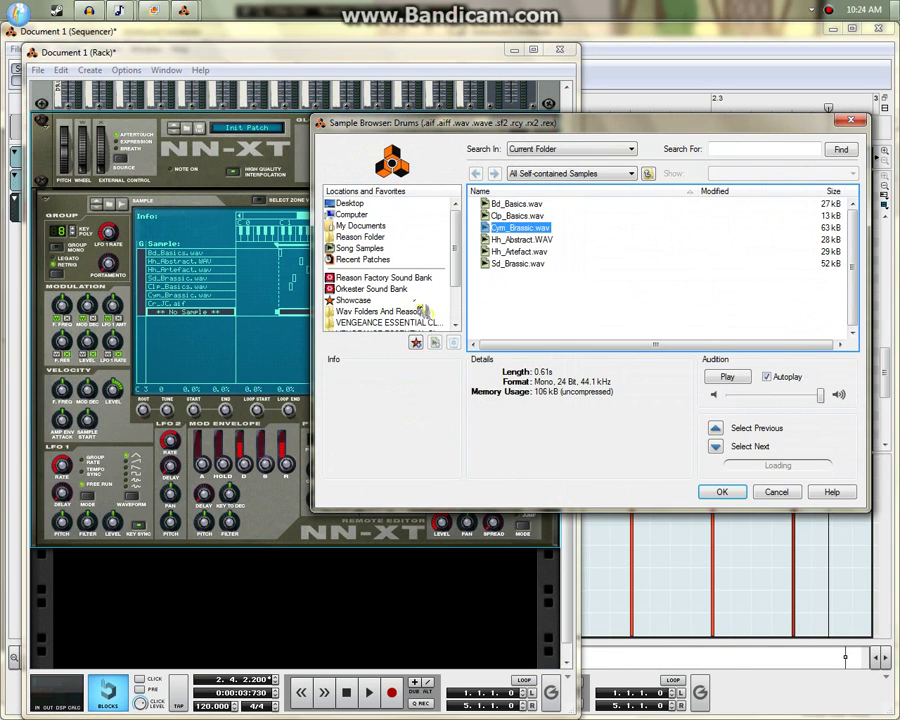
- Browse the Reason Factory Sound Bank through Redrum Drum Kits and xclusive drums-sorted to the 07_Percussion-Hi folder
left_click(424, 278)
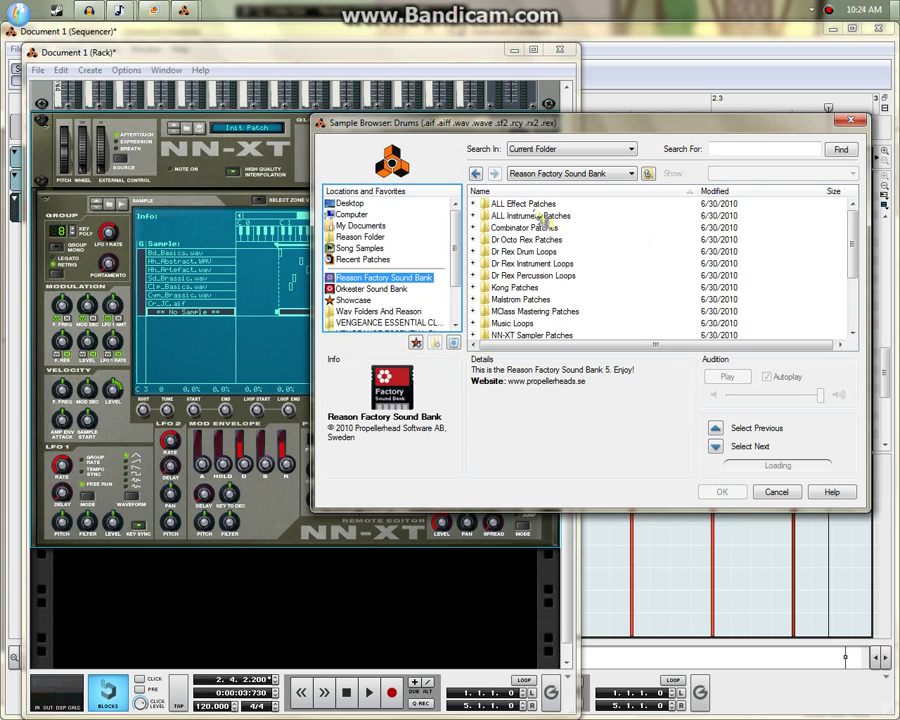
scroll(535, 298, "down", 3)
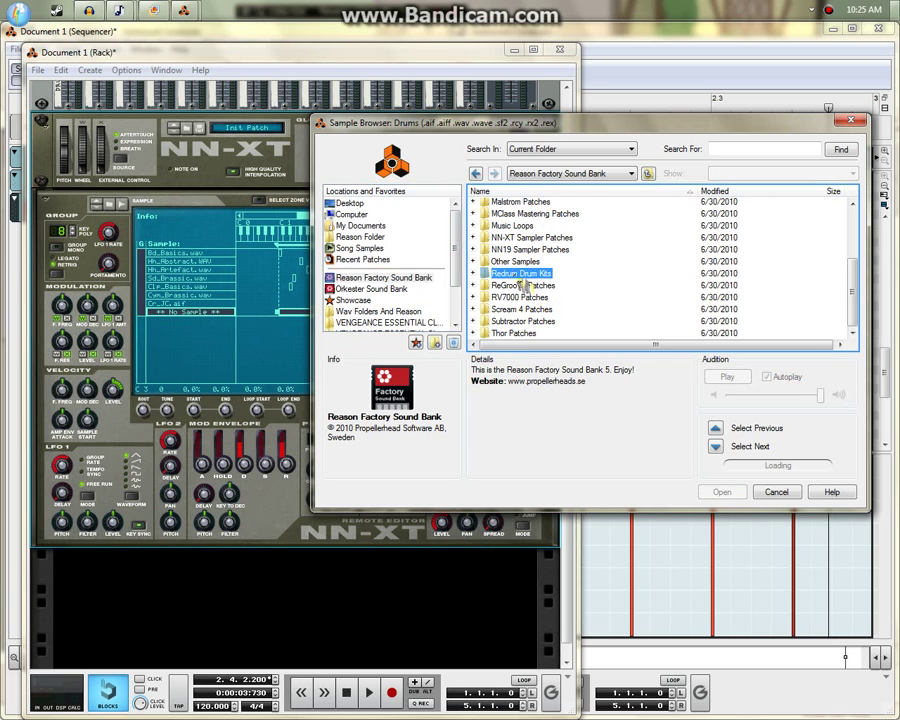
double_click(519, 274)
scroll(520, 290, "down", 3)
left_click(524, 334)
double_click(524, 336)
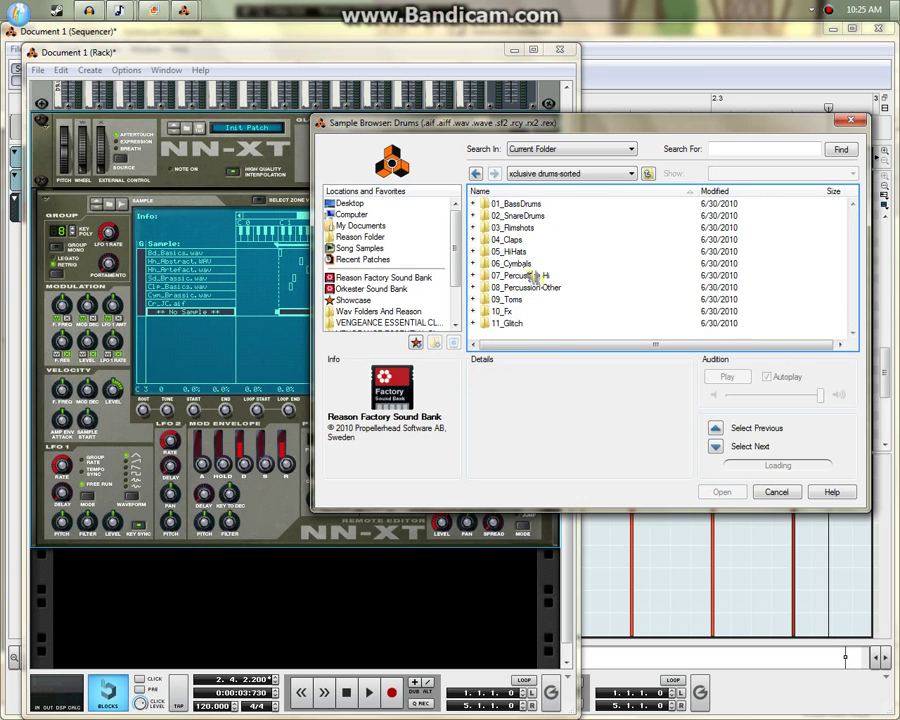
double_click(520, 276)
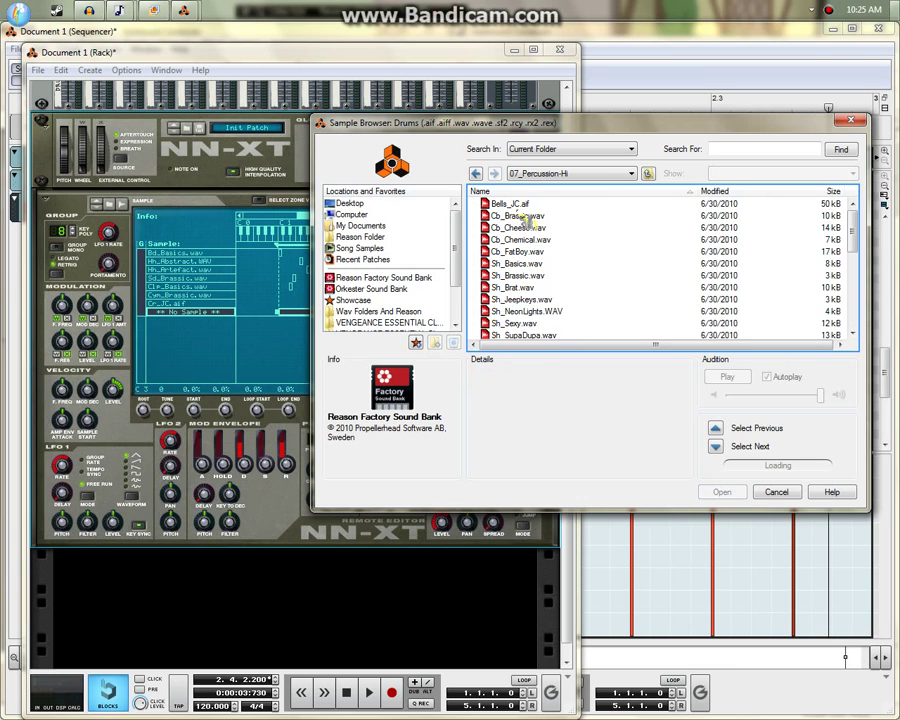
- Audition the cowbell and shaker samples in 07_Percussion-Hi and load Cb_Cheese.wav into the empty zone
left_click(520, 228)
left_click(530, 252)
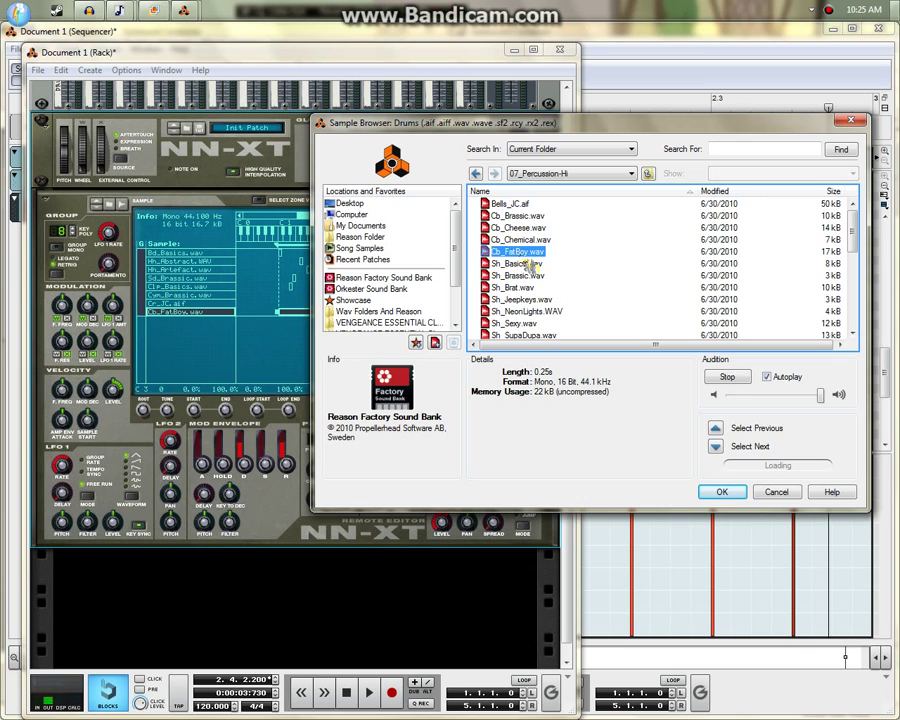
key("Down")
key("Down")
key("Down")
key("Down")
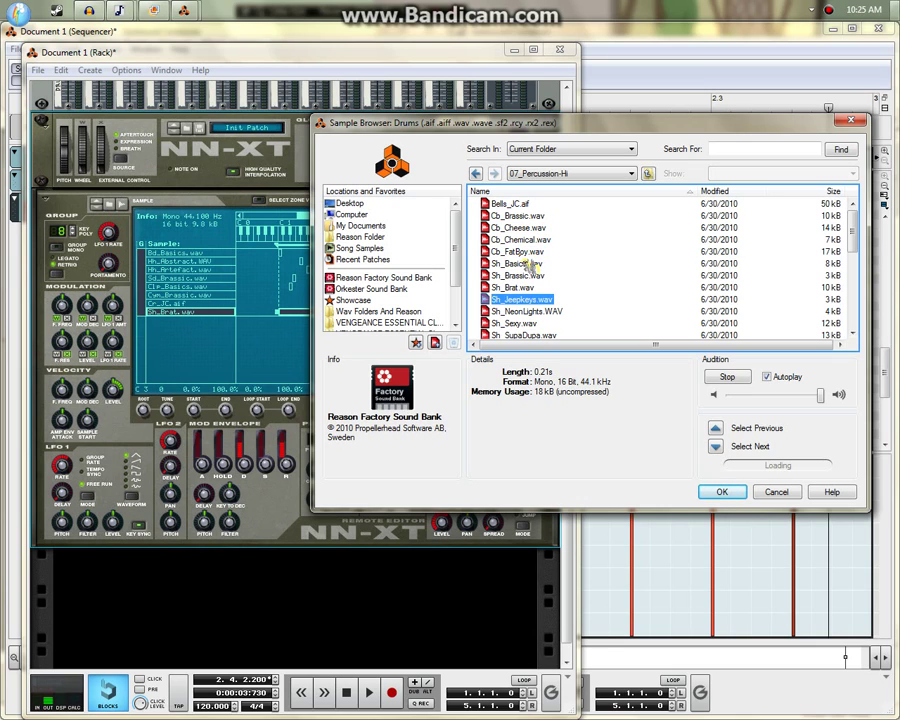
key("Up")
key("Up")
key("Up")
key("Up")
key("Up")
key("Up")
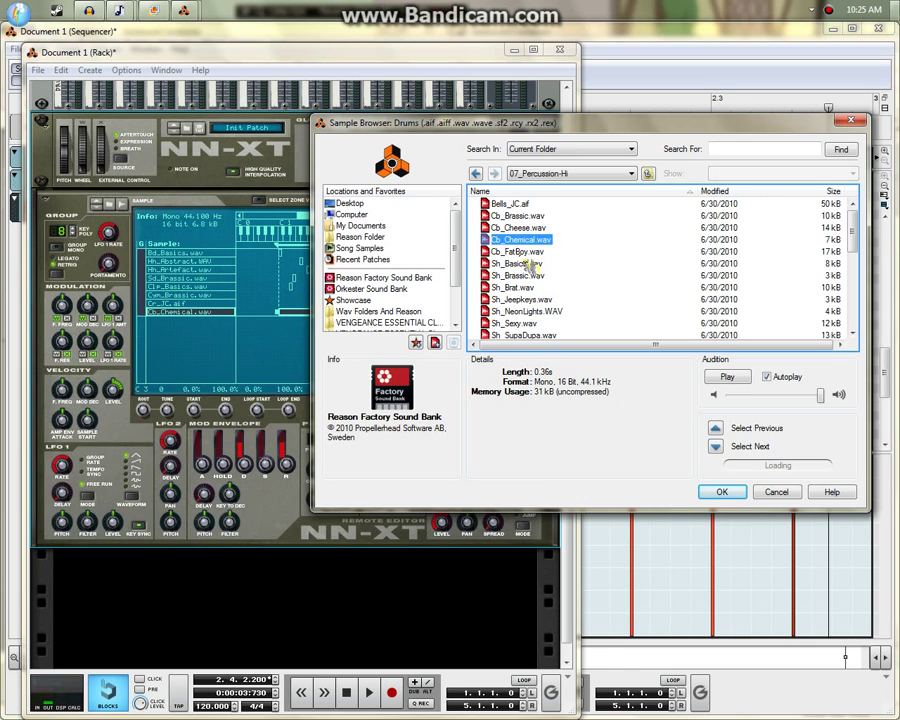
key("Up")
key("Down")
key("Down")
key("Up")
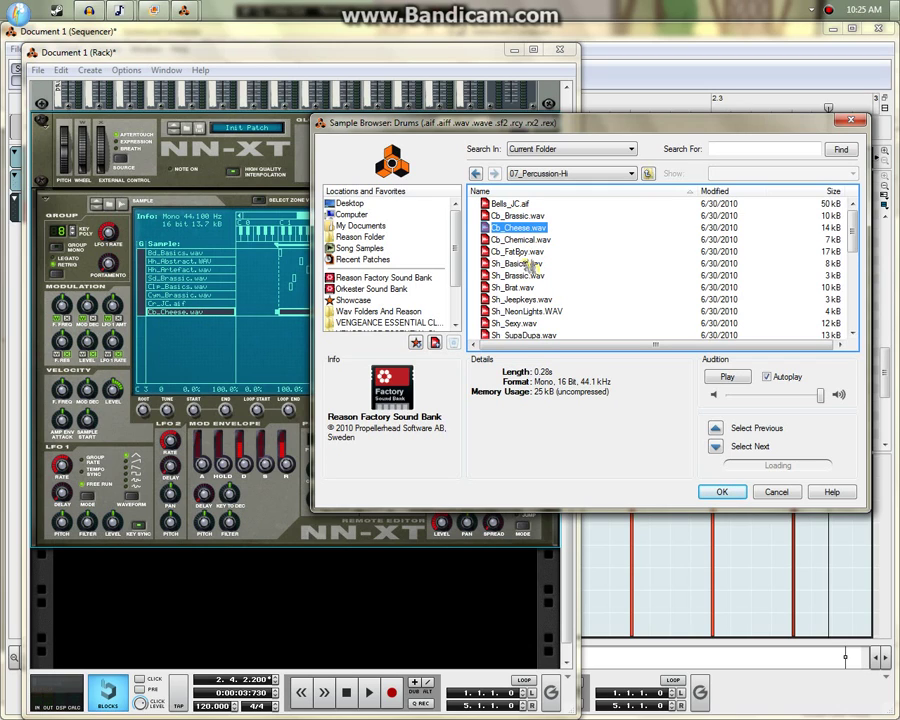
left_click(712, 493)
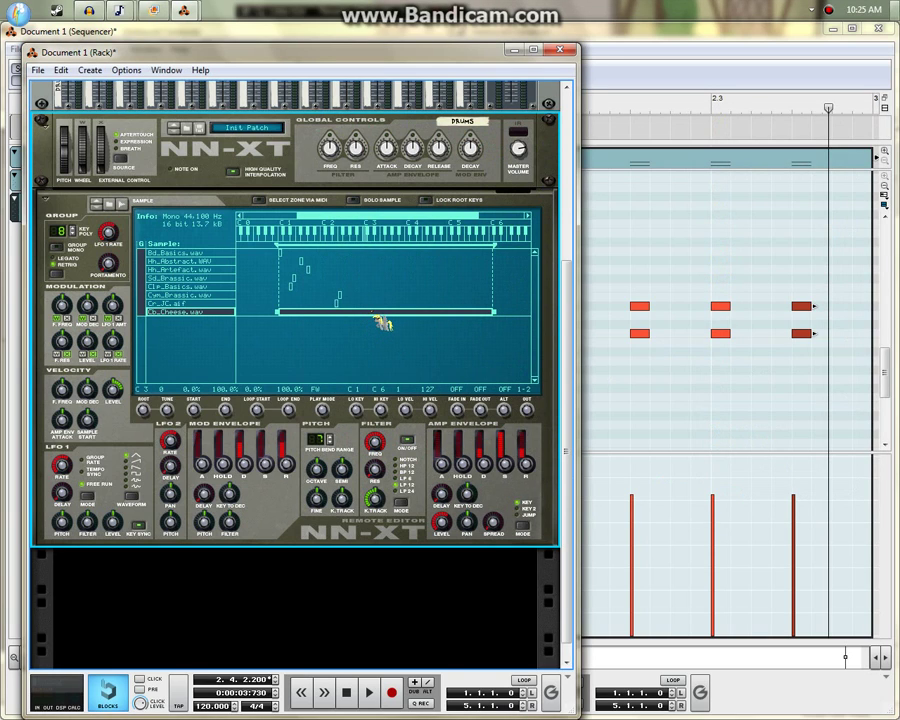
- Move the Cb_Cheese.wav zone to root key G3 and narrow its key range to G3 only
left_click_drag(383, 322, 409, 326)
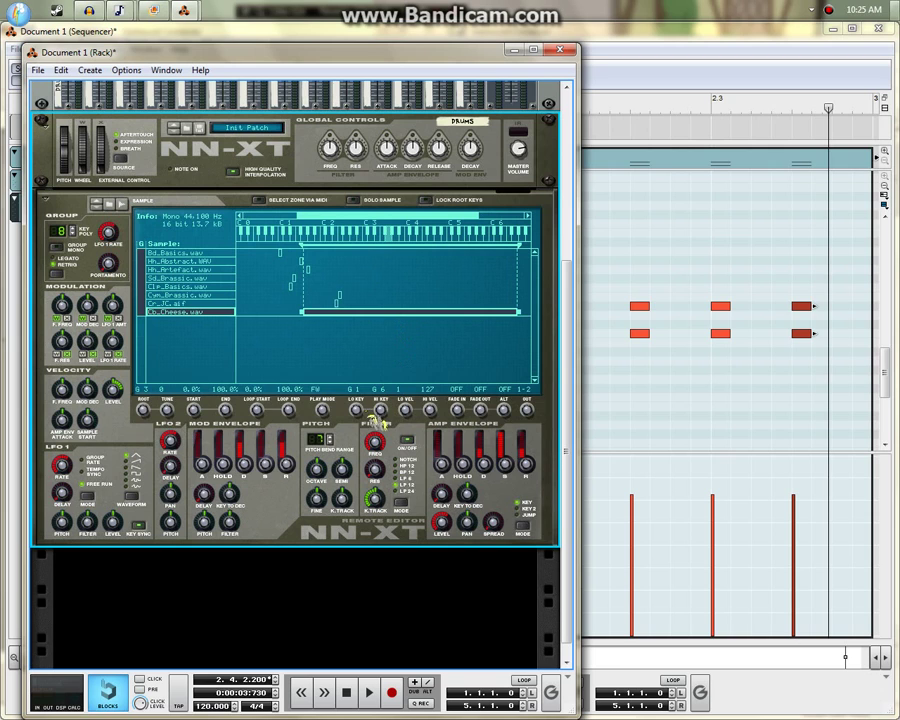
left_click_drag(363, 418, 384, 357)
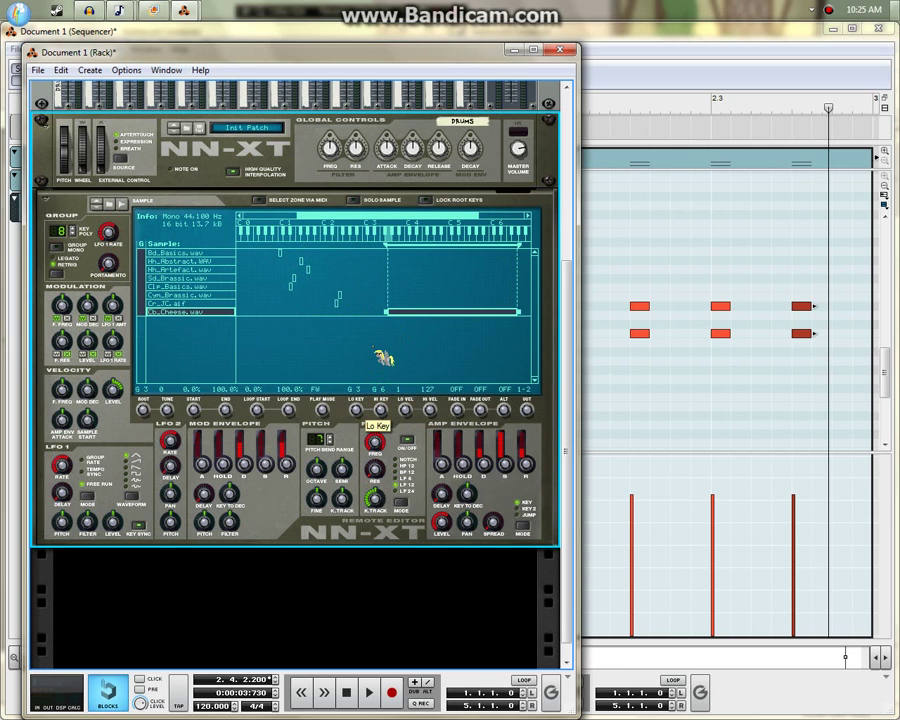
left_click_drag(379, 433, 446, 526)
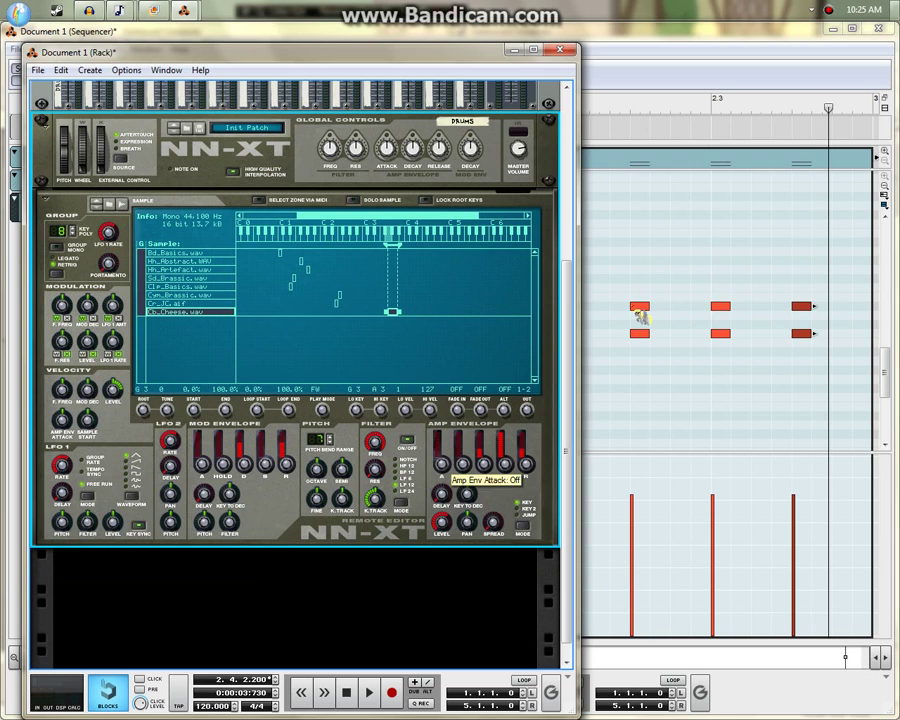
left_click_drag(383, 422, 384, 430)
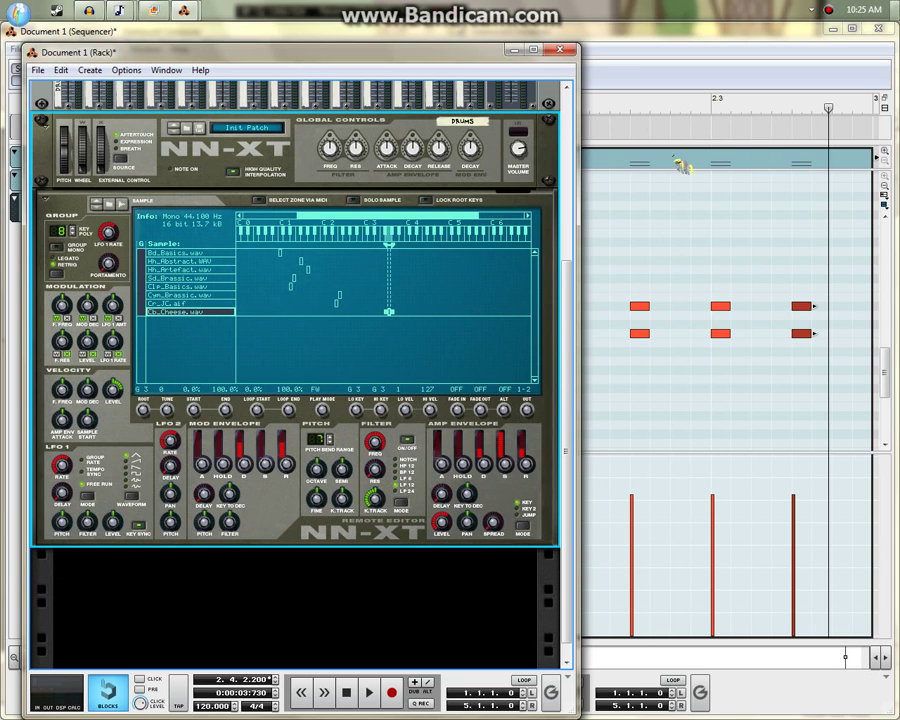
- Draw sixteenth notes on G3 at positions 2.1.4 and 2.2.3 in the sequencer and play the pattern back
left_click(680, 220)
left_click(556, 115)
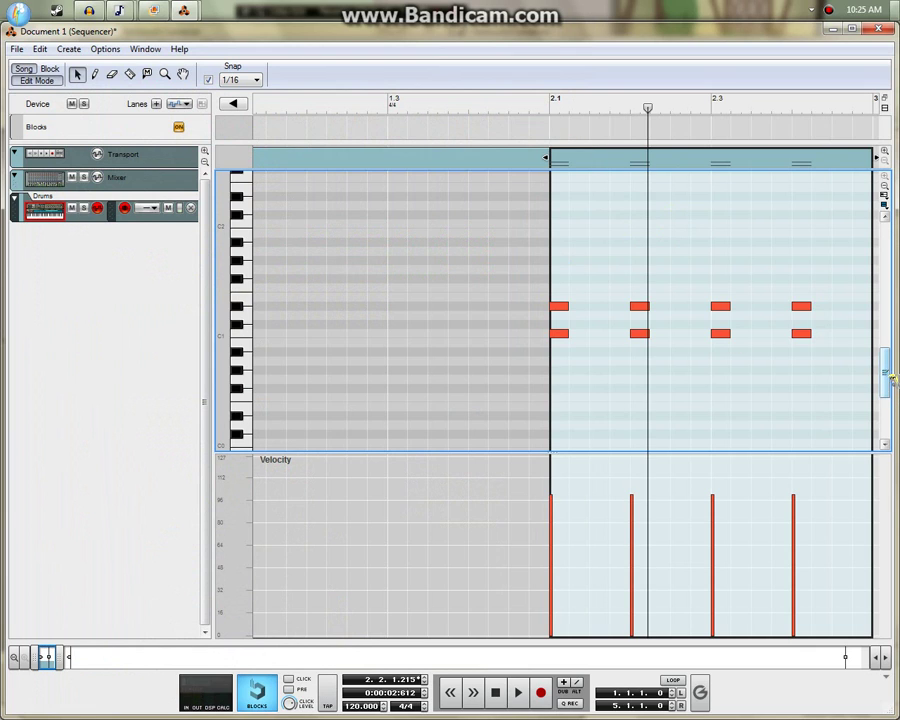
left_click_drag(891, 379, 887, 343)
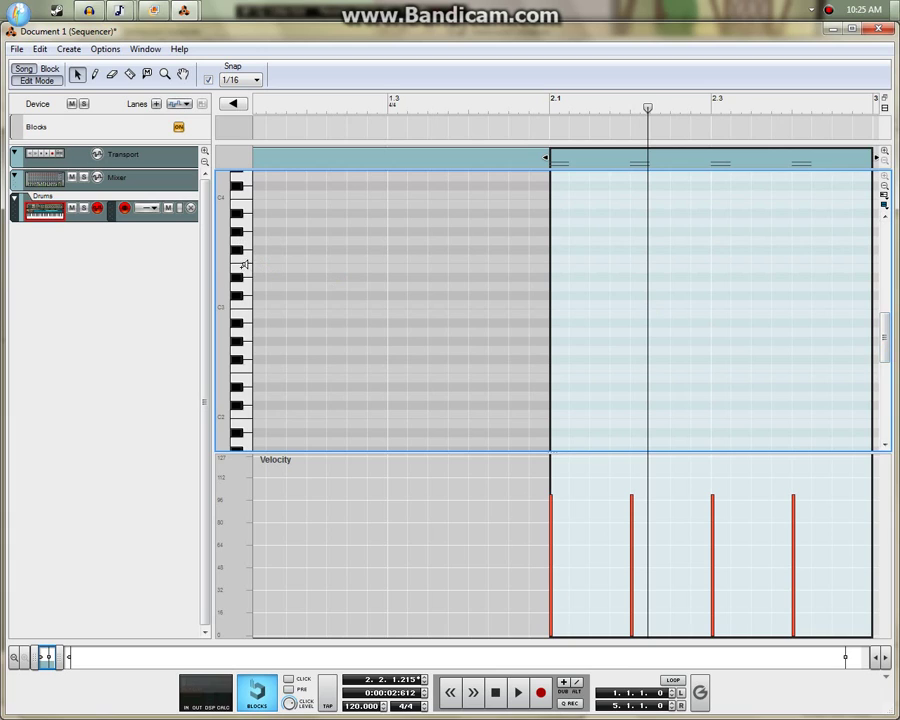
key("w")
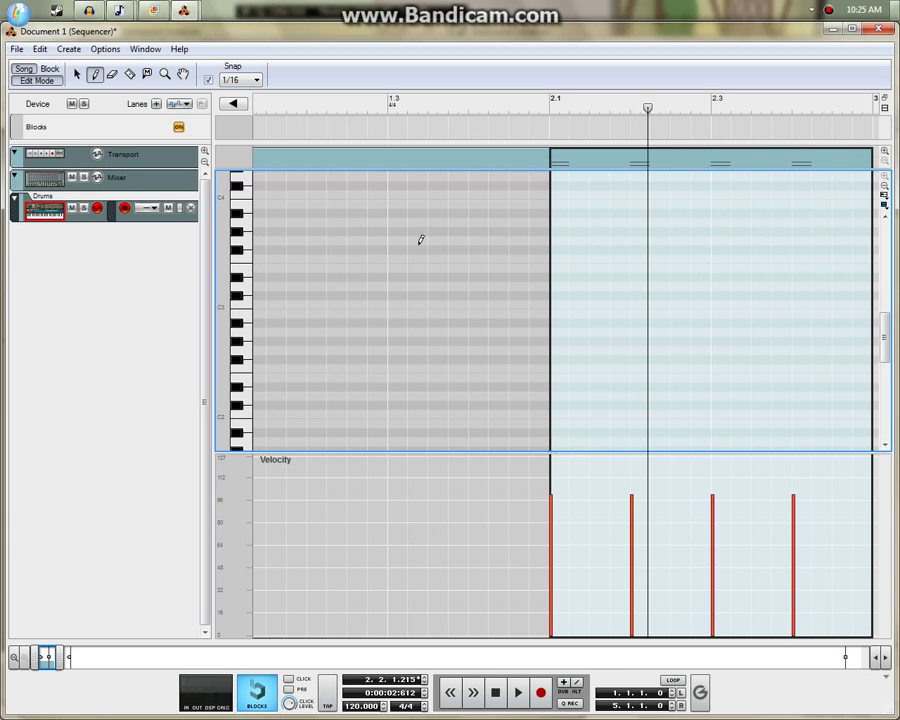
left_click(622, 239)
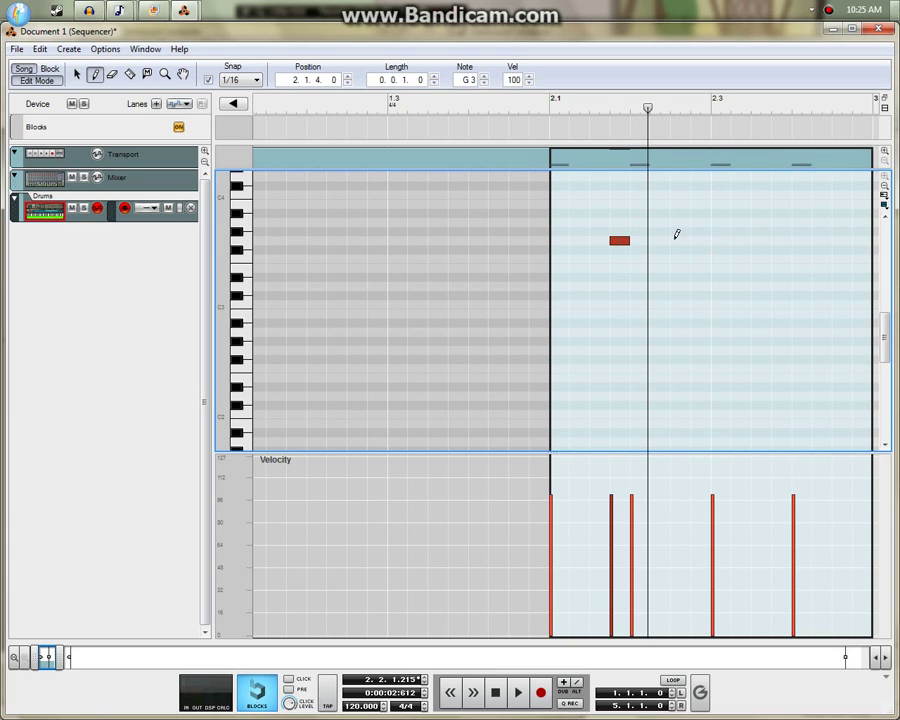
left_click(680, 240)
left_click(547, 115)
key("space")
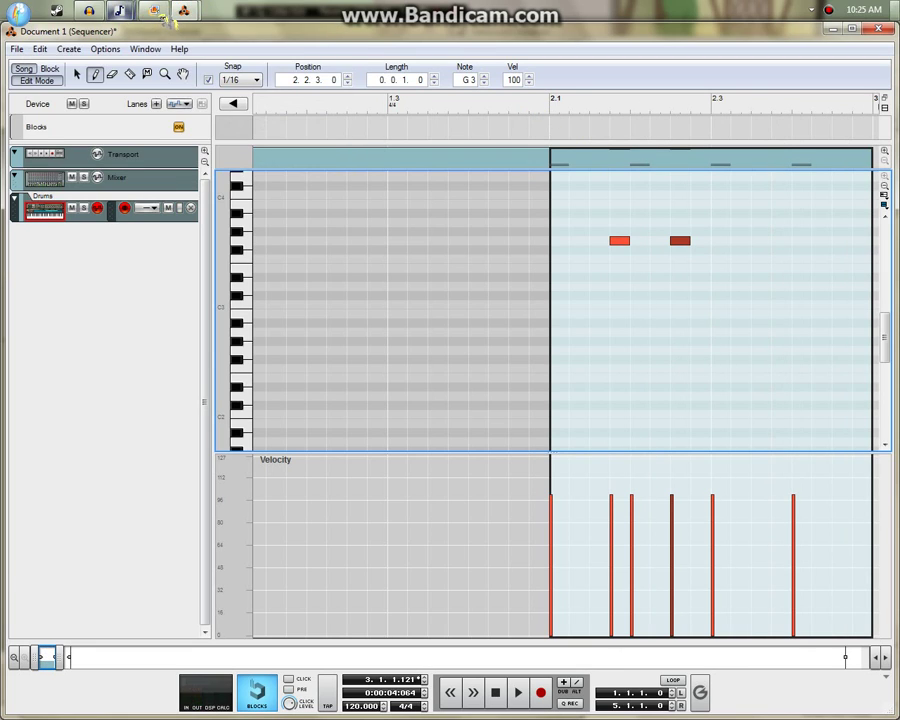
- Switch to Starbound Composer and preview the opening of the Drum Kit track several times
mouse_move(155, 12)
mouse_move(157, 88)
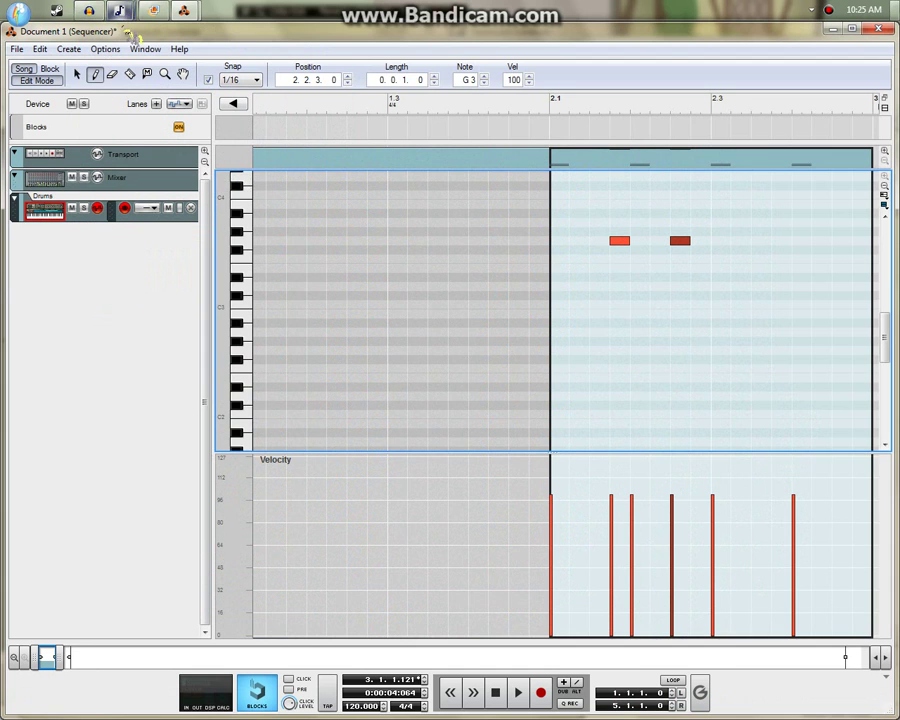
mouse_move(119, 10)
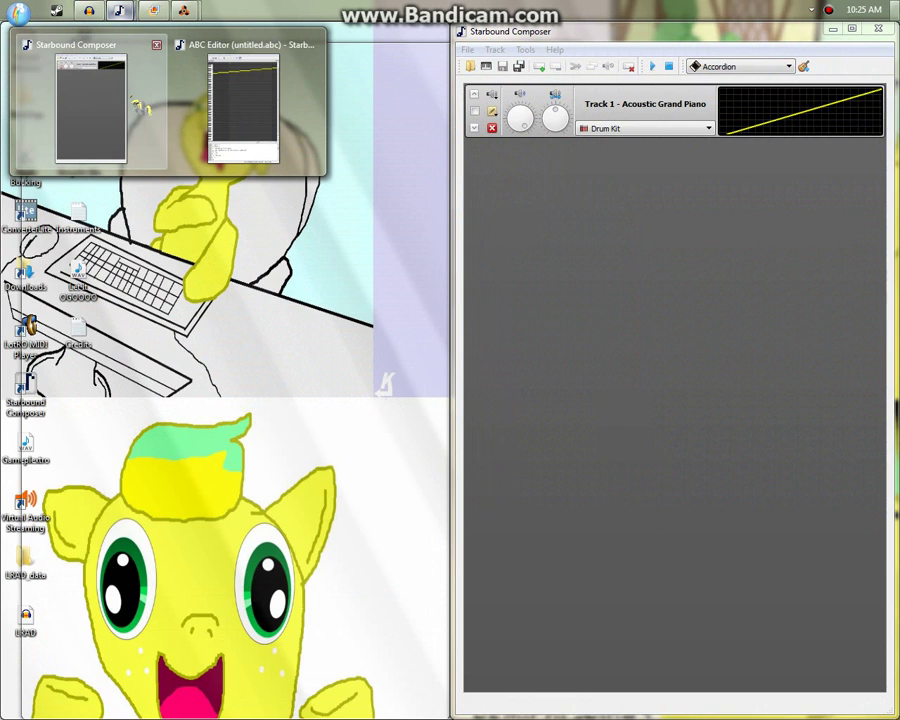
left_click(90, 105)
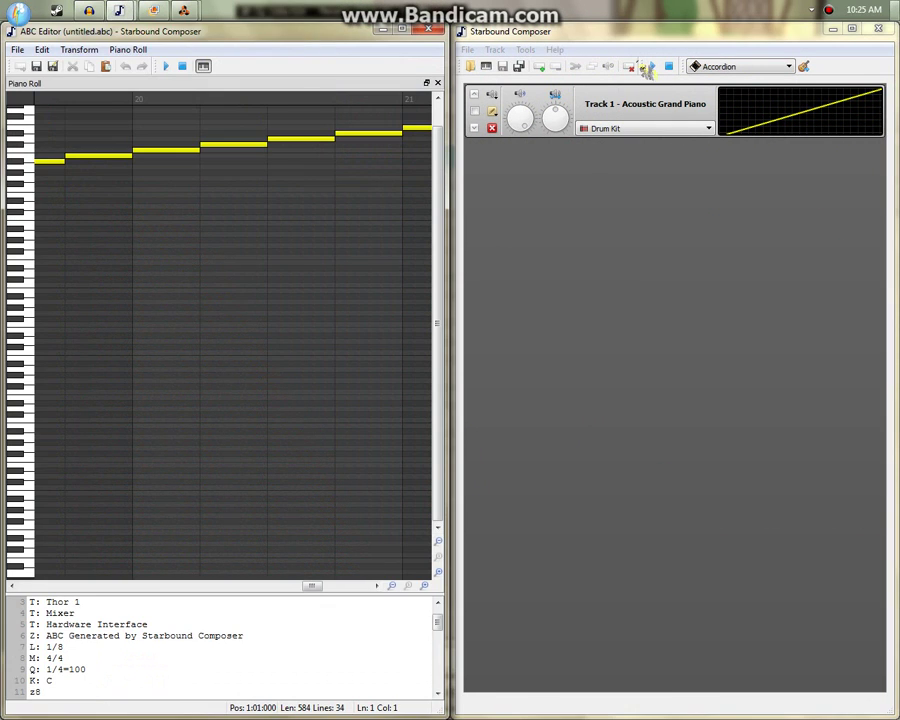
left_click(652, 66)
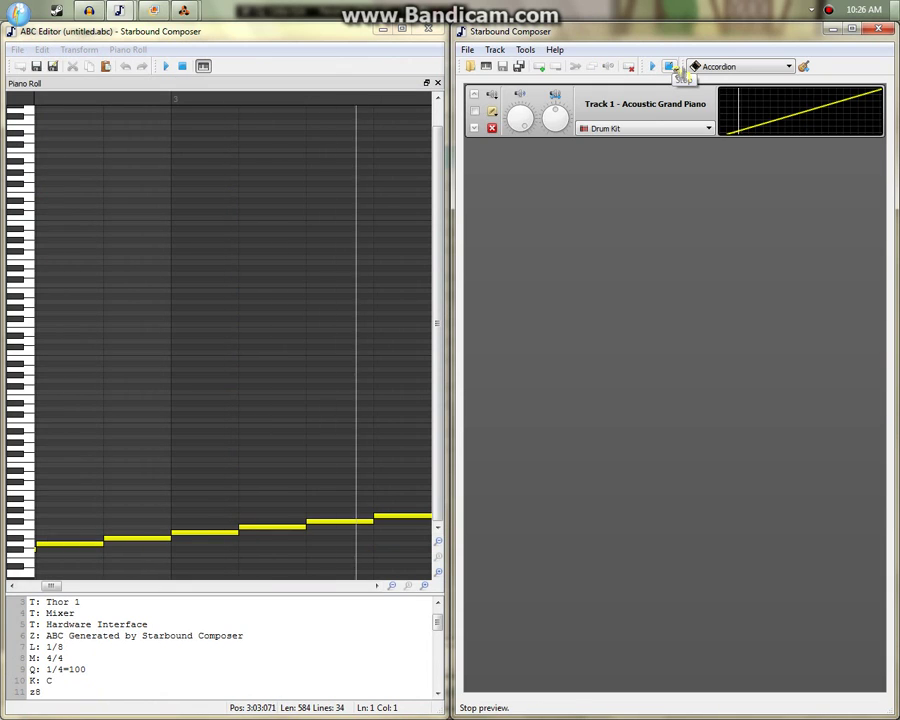
left_click(678, 70)
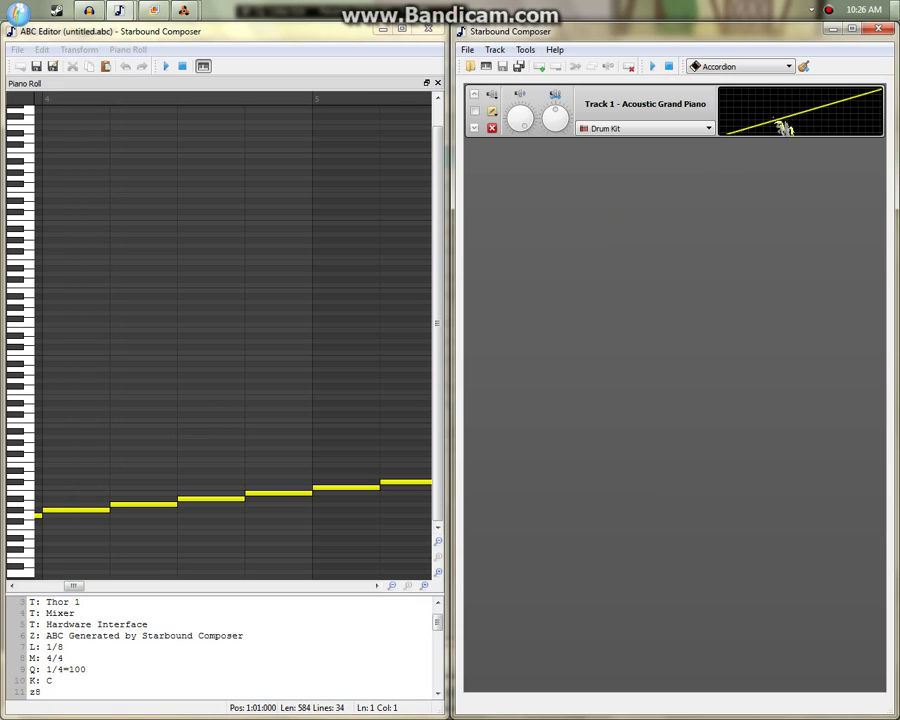
left_click(652, 66)
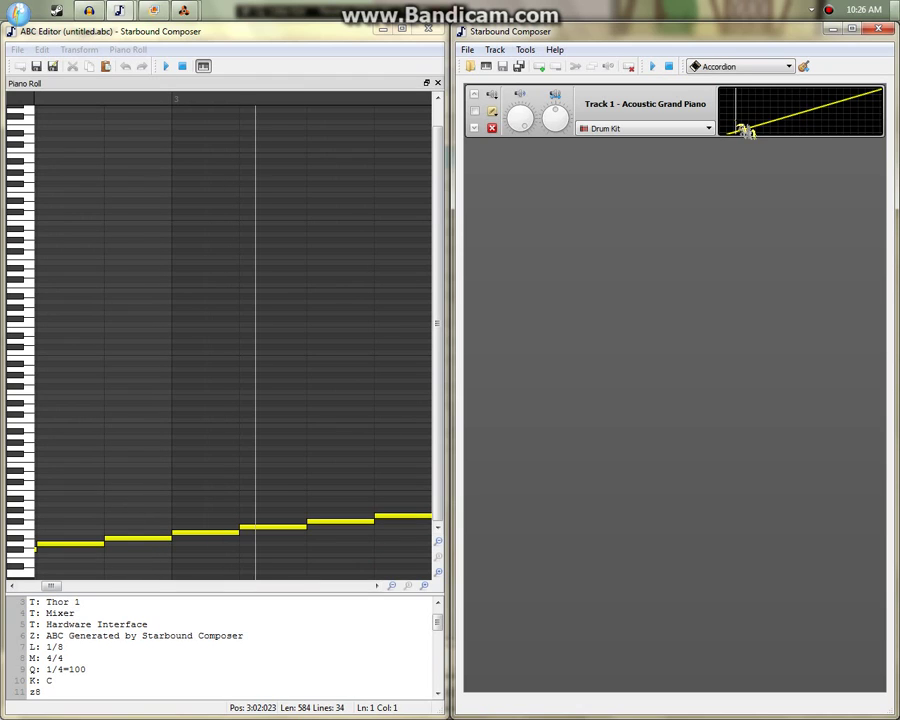
left_click(669, 66)
left_click(652, 66)
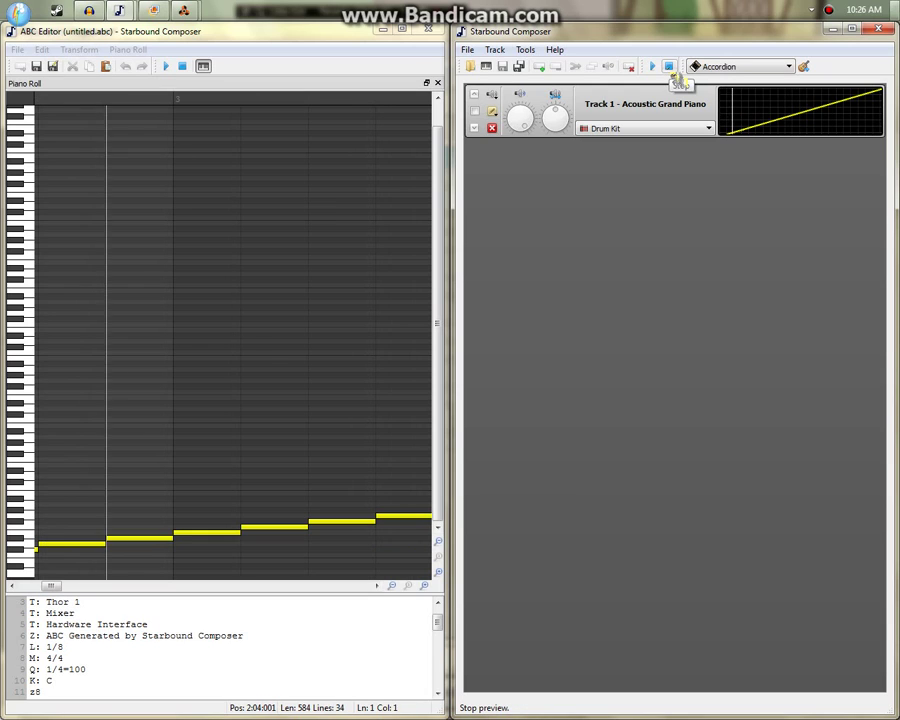
left_click(671, 70)
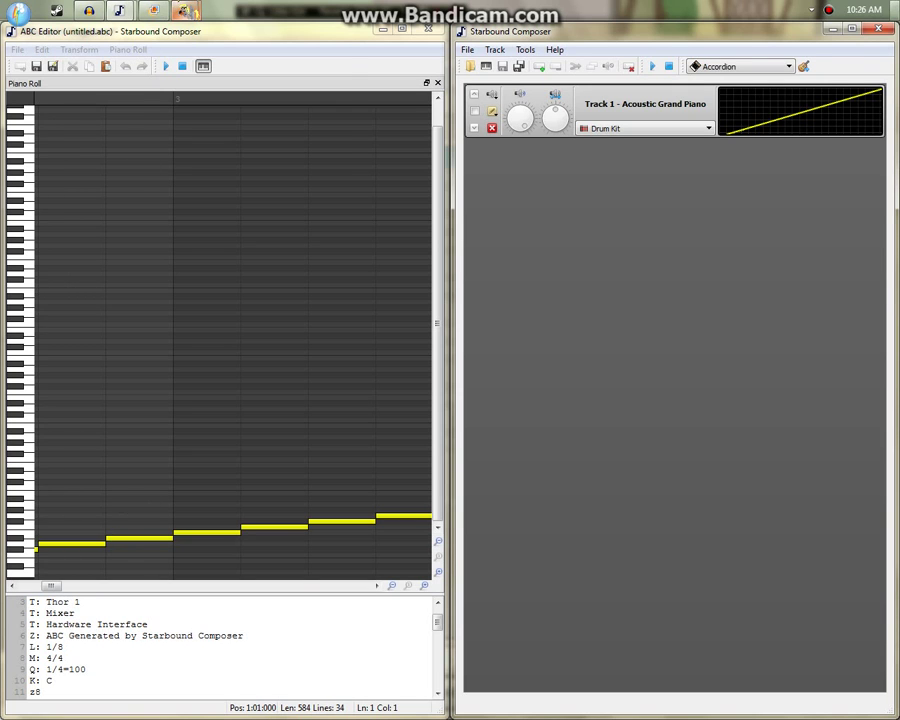
- Return to the Reason rack, add another empty zone to the NN-XT and open the sample browser for it
mouse_move(183, 10)
left_click(176, 140)
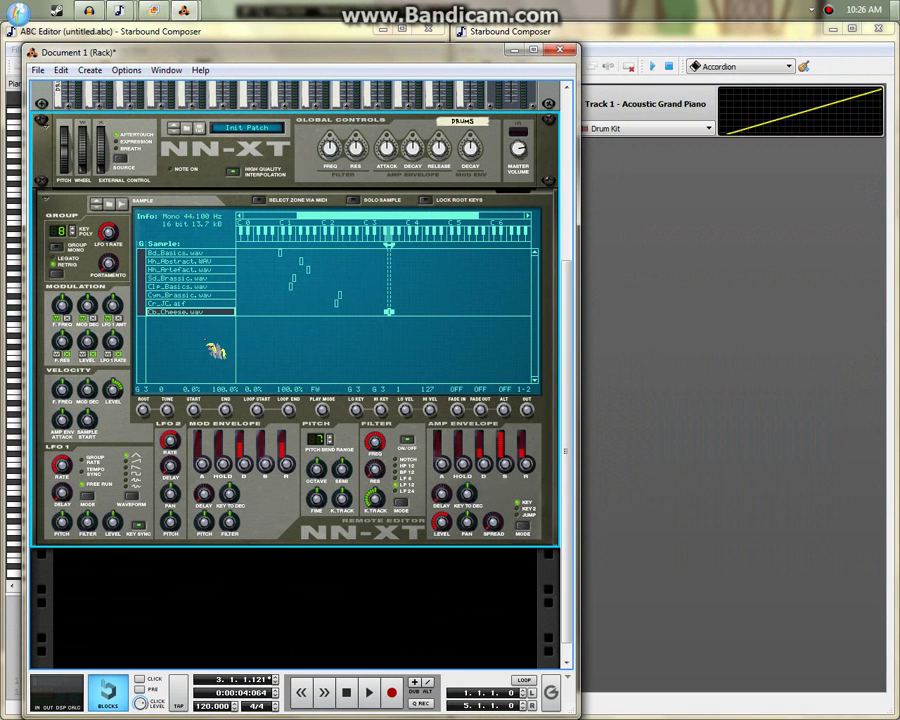
right_click(212, 344)
left_click(262, 439)
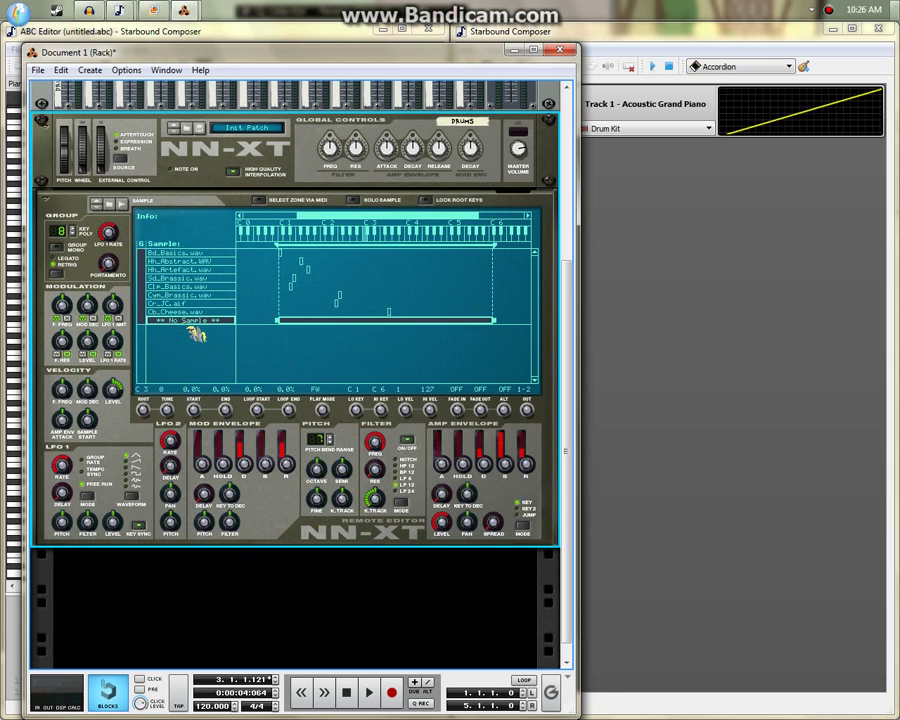
double_click(196, 334)
- Audition the tambourine and shaker samples in the 07_Percussion-Hi folder for the new zone
key("Down")
key("Down")
key("Down")
key("Down")
key("Down")
key("Down")
key("Down")
key("Down")
key("Down")
key("Down")
key("Down")
key("Down")
key("Down")
key("Down")
key("Down")
key("Down")
key("Down")
key("Down")
key("Down")
key("Down")
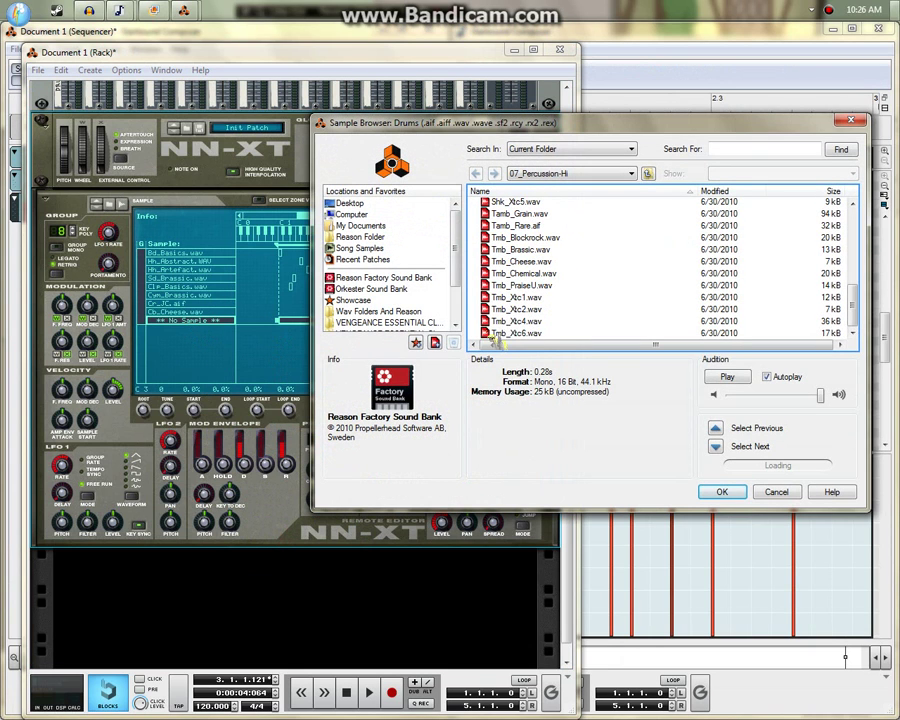
key("Up")
key("Up")
key("Up")
key("Up")
key("Up")
key("Up")
key("Up")
key("Up")
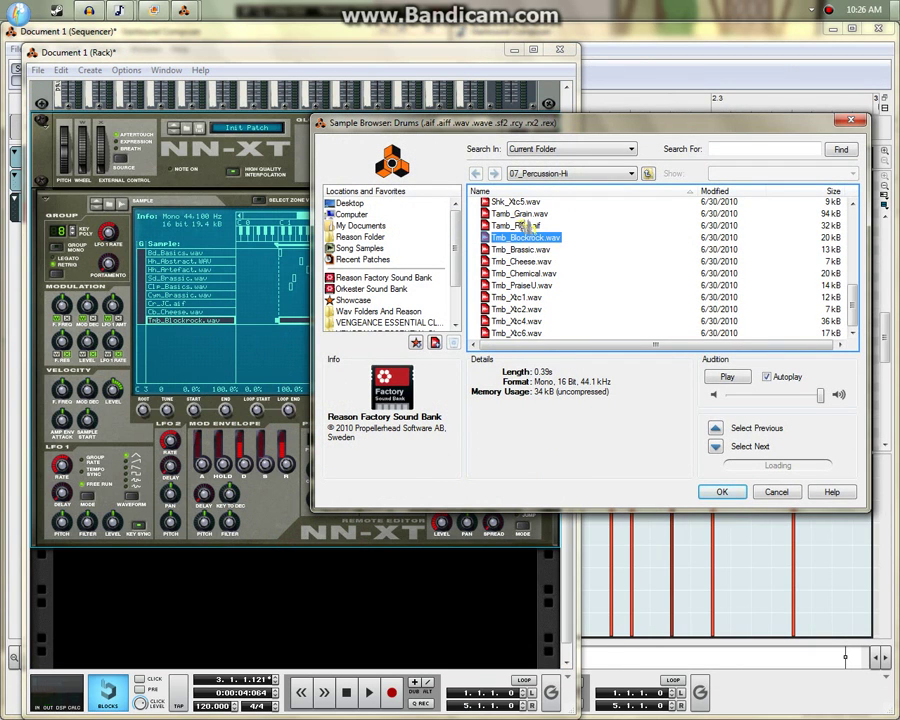
key("Up")
key("Up")
key("Up")
key("Up")
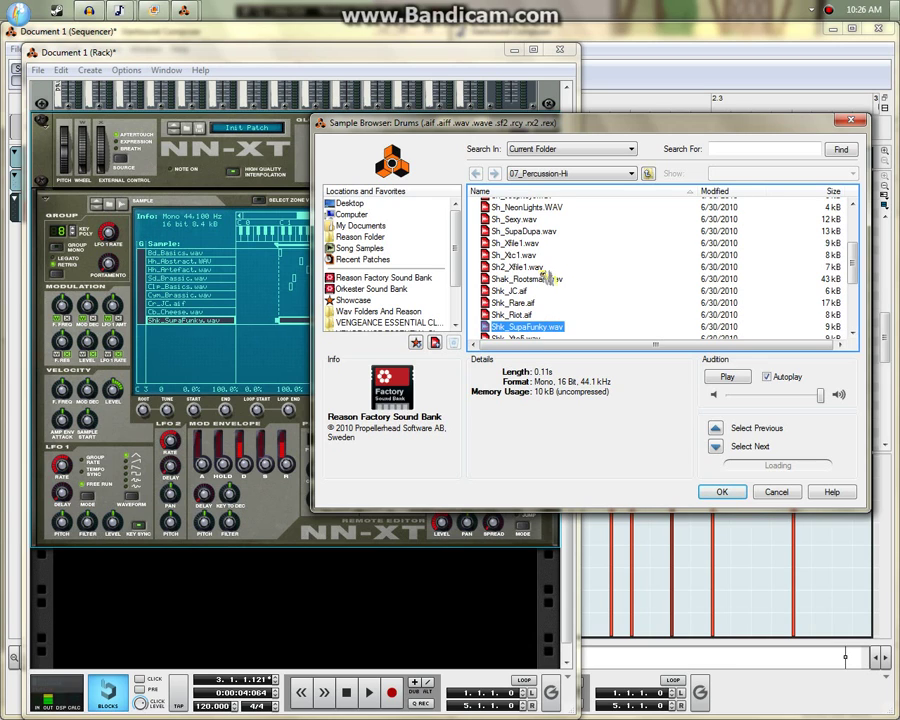
key("Up")
key("Up")
key("Up")
key("Up")
key("Up")
key("Up")
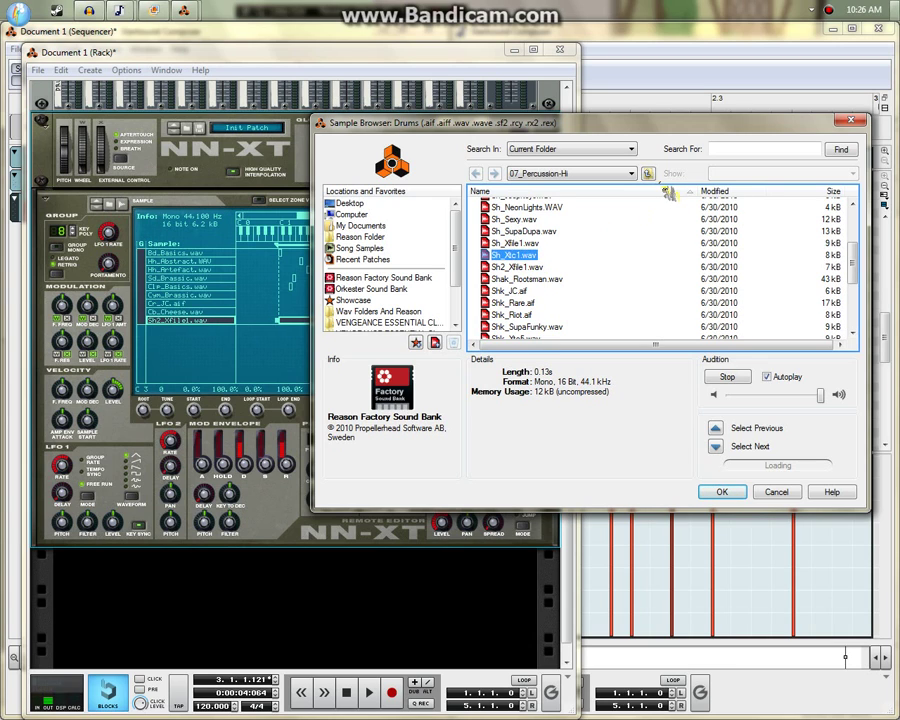
key("Up")
key("Up")
key("Up")
key("Up")
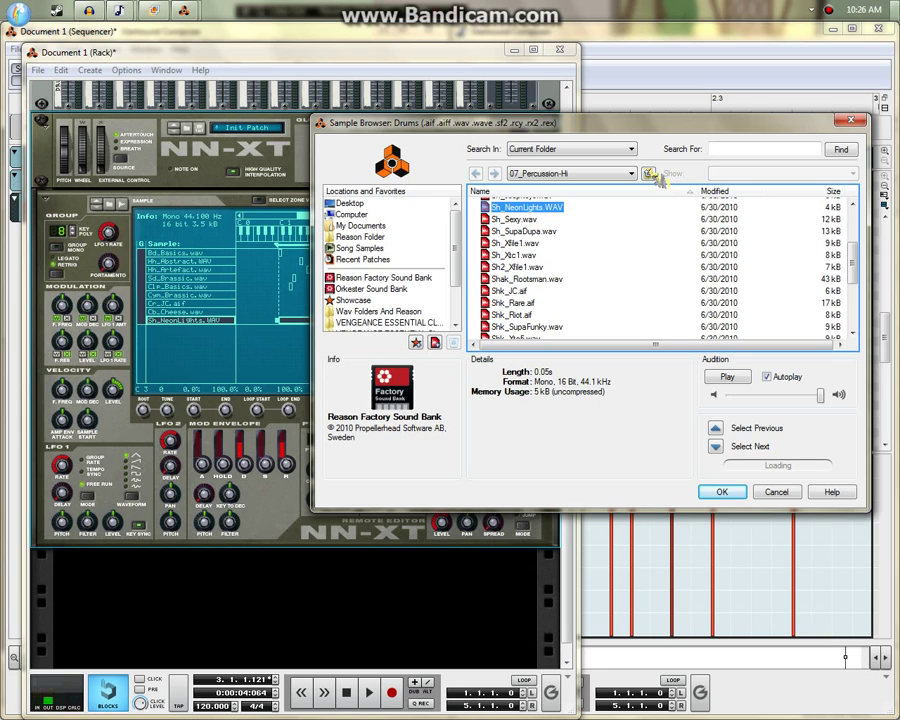
- Open the 03_Rimshots folder in xclusive drums-sorted and audition Rim_Axis.wav and Rim_Basics.wav
left_click(649, 173)
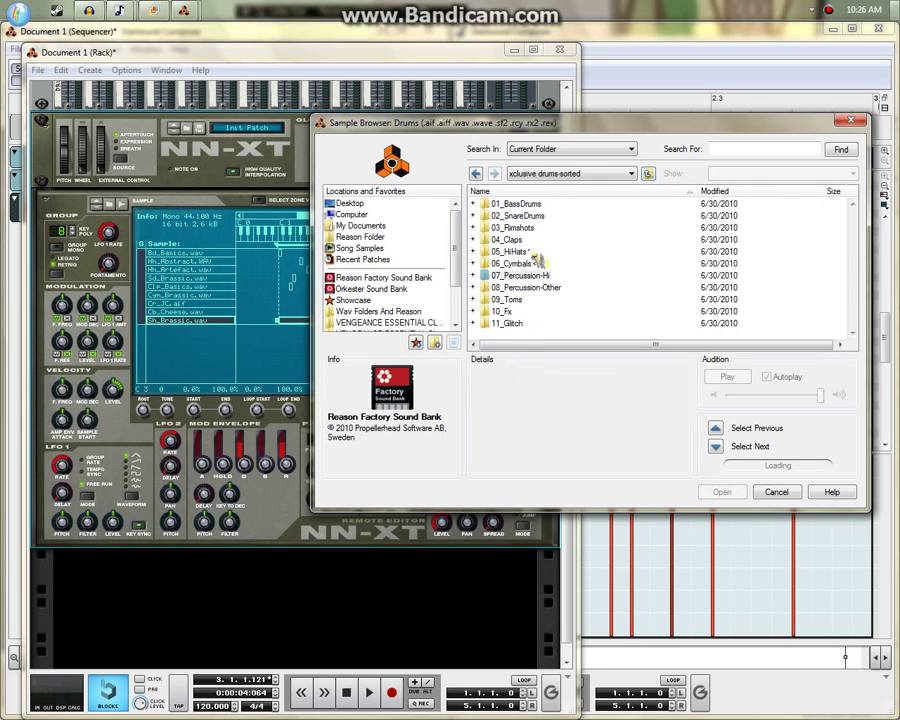
double_click(511, 228)
left_click(514, 227)
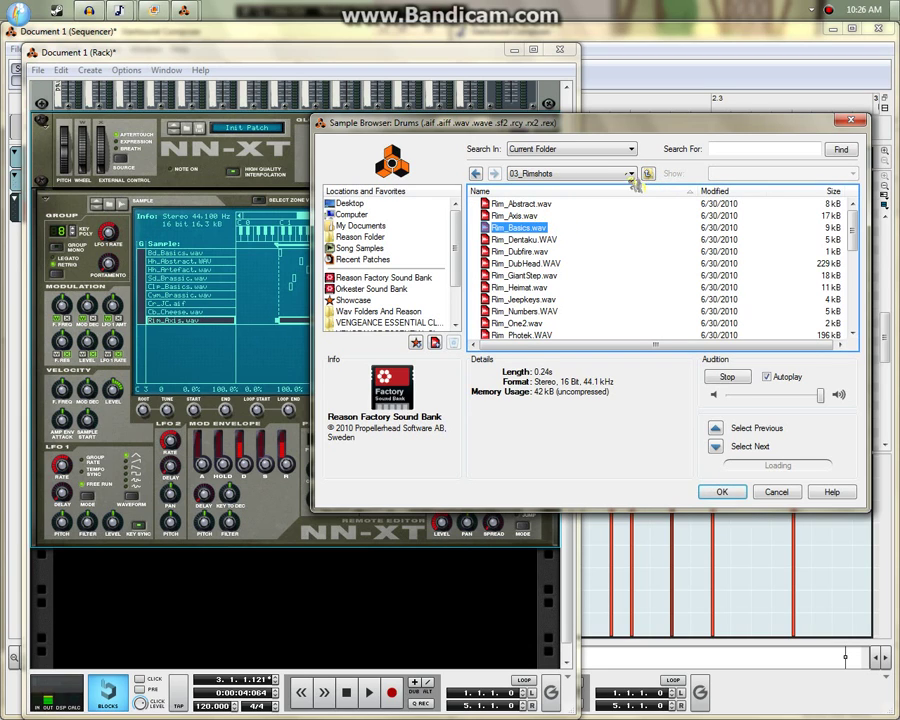
- Audition the bass drum samples in the 11_Glitch folder and load Bd05_Glitch.wav into the new zone
left_click(649, 174)
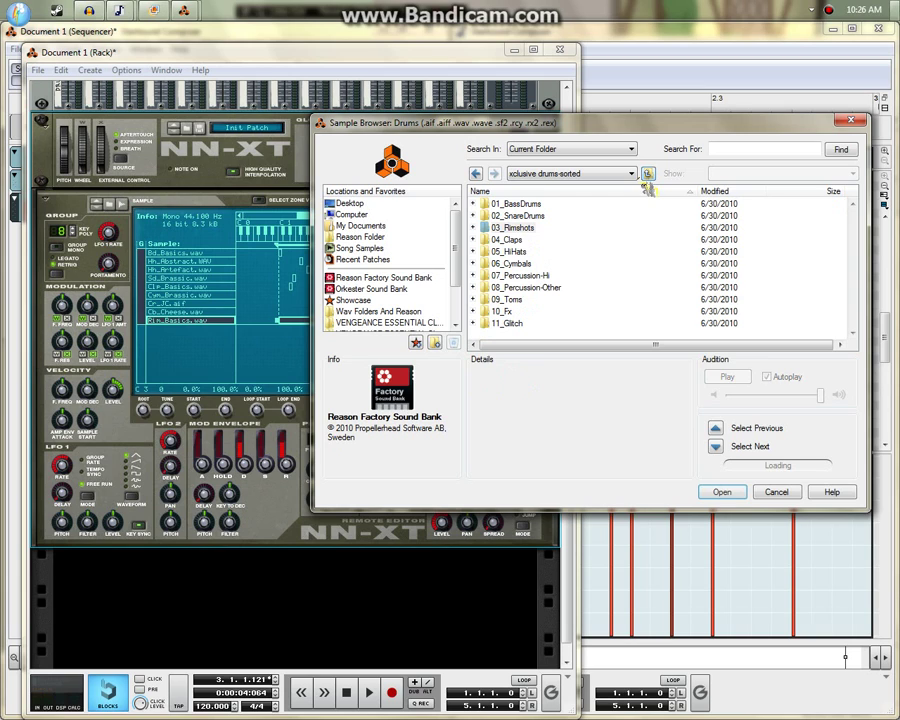
left_click(507, 323)
left_click(528, 216)
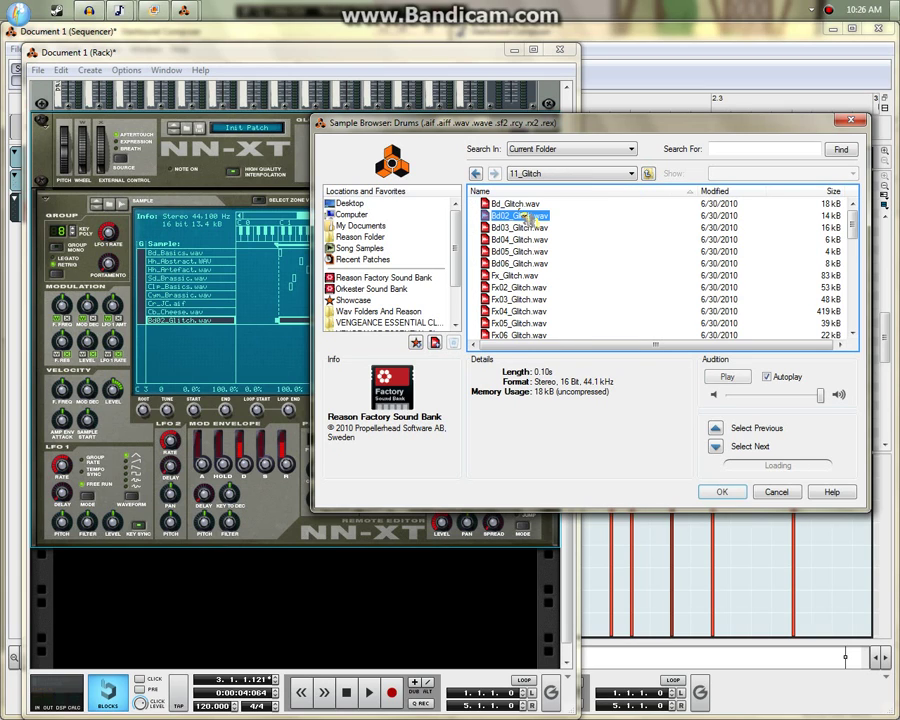
key("Down")
key("Down")
key("Down")
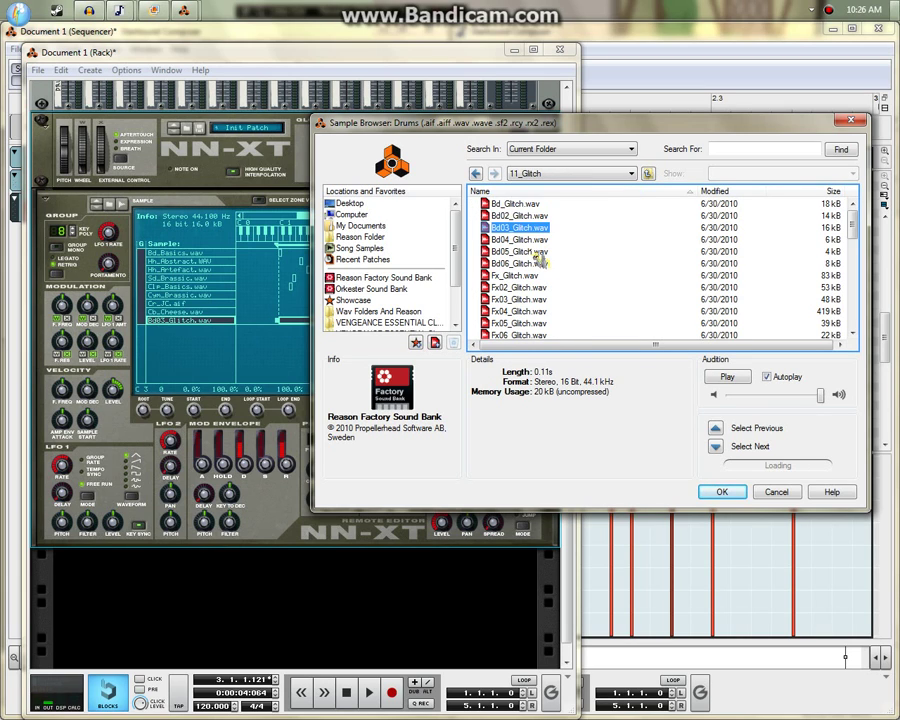
key("Down")
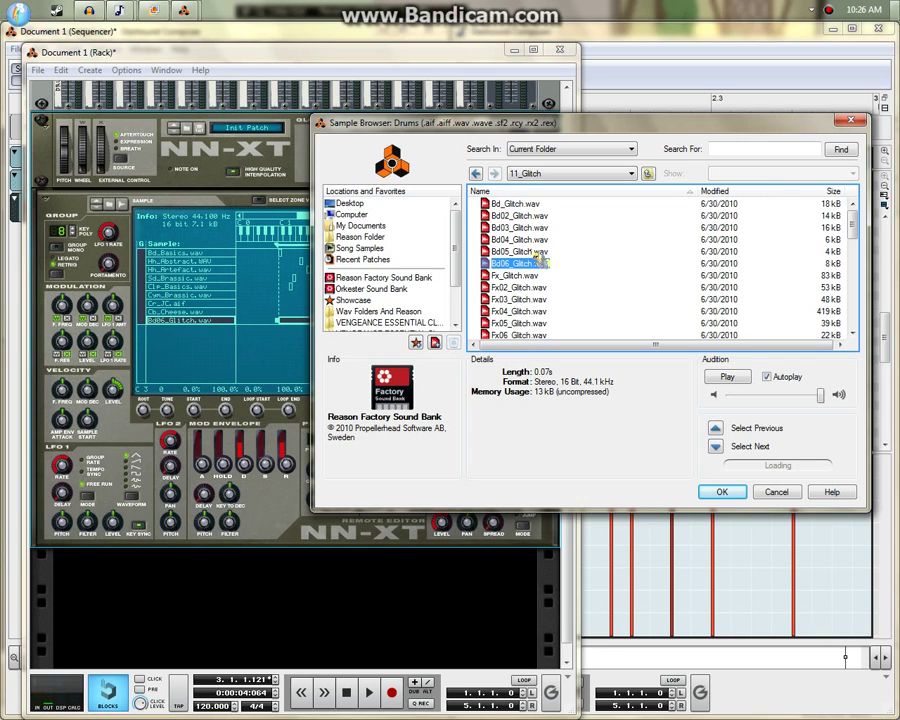
key("Up")
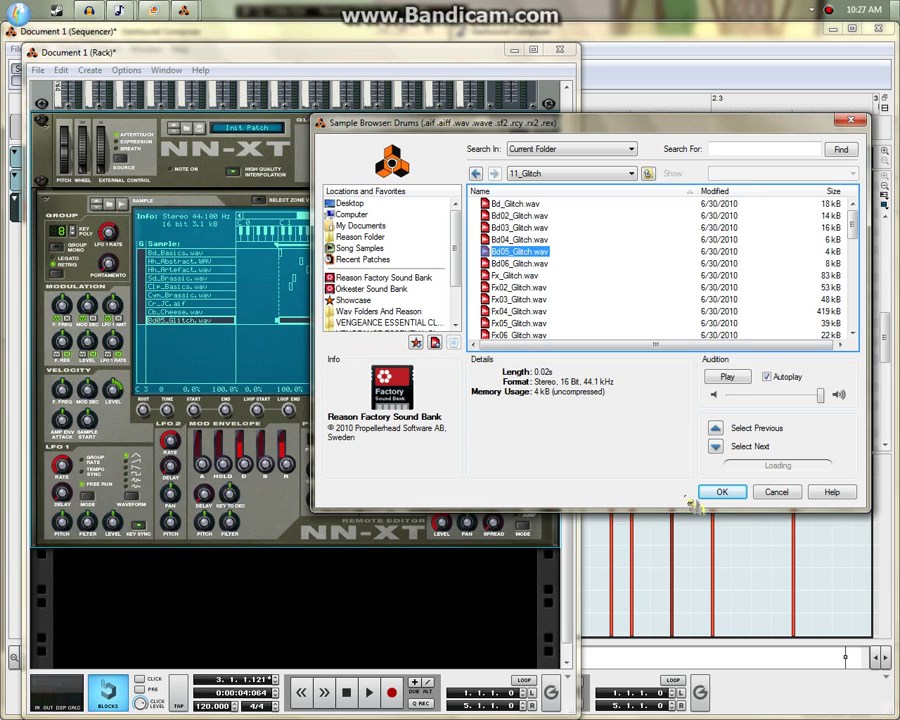
left_click(718, 492)
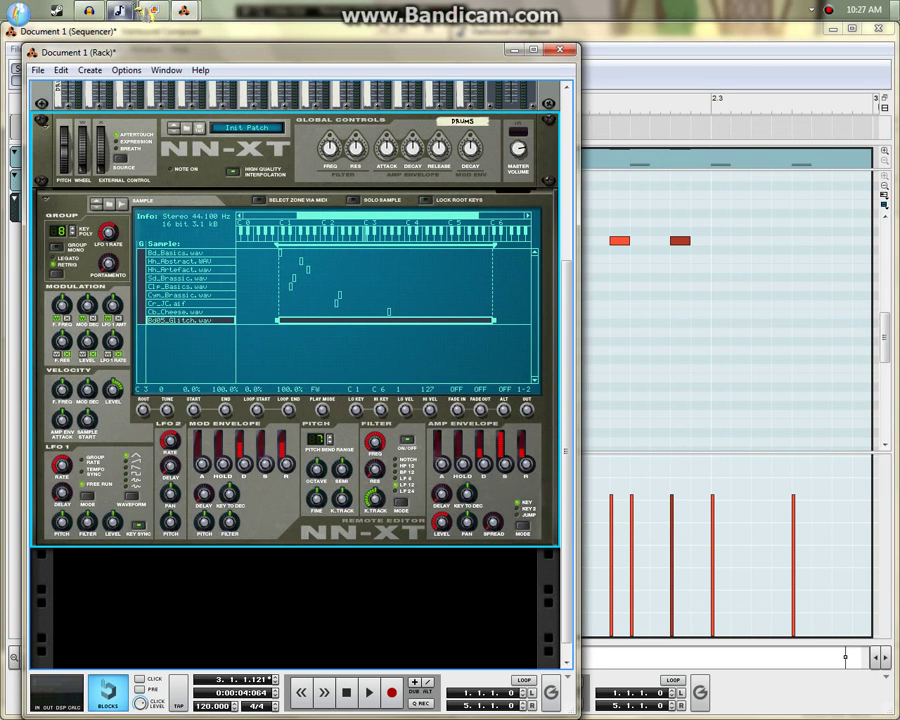
- Switch to Starbound Composer's ABC Editor and preview the opening of untitled.abc
mouse_move(119, 11)
mouse_move(175, 91)
mouse_move(90, 105)
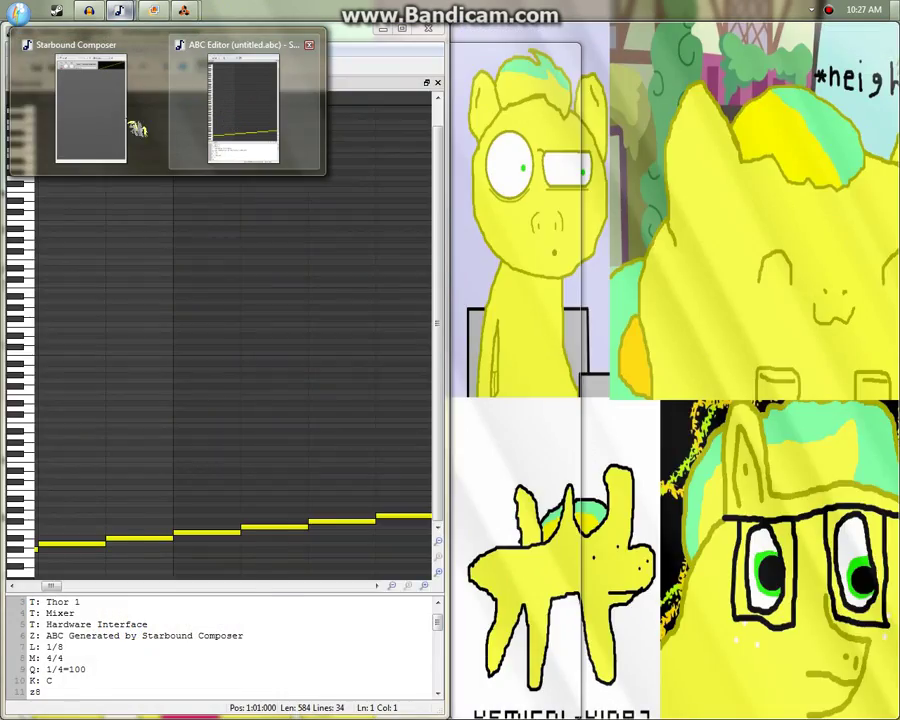
mouse_move(308, 125)
left_click(200, 65)
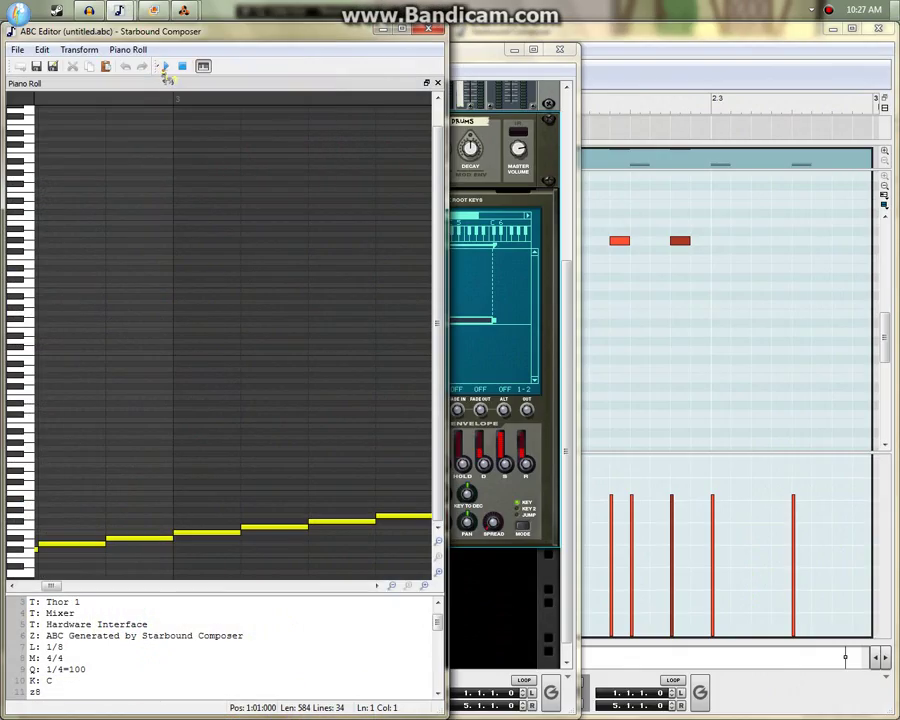
left_click(167, 68)
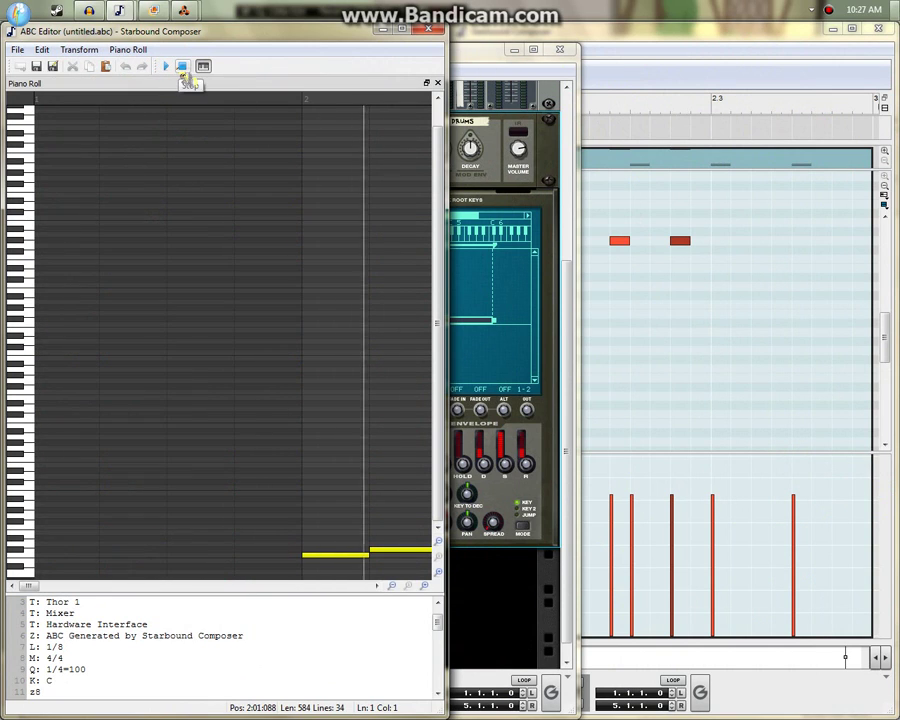
left_click(182, 67)
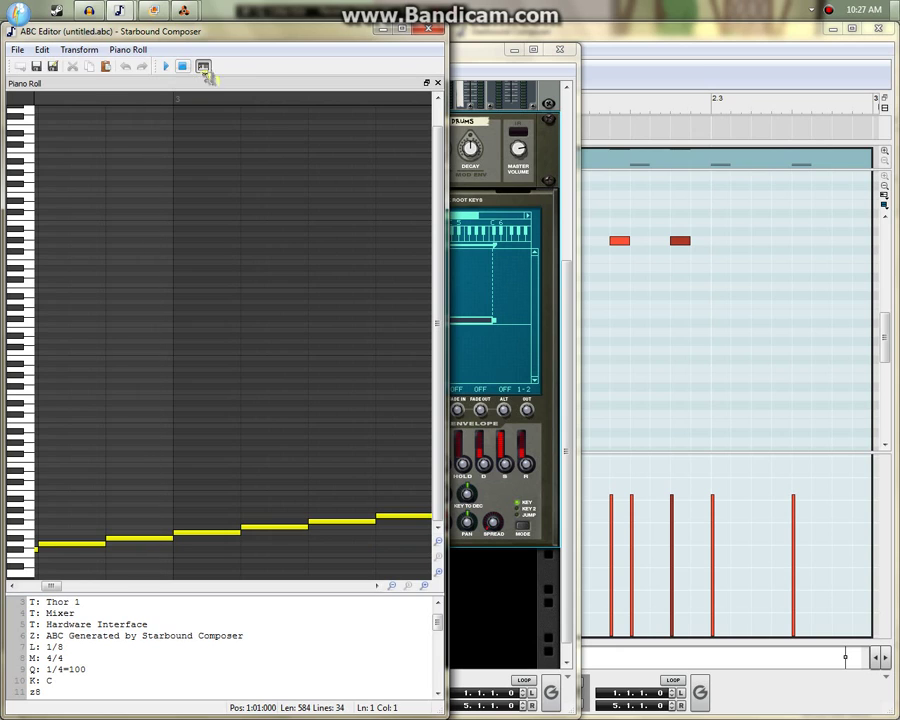
- Return to the Reason sequencer and play the drum pattern from bar 2
left_click(705, 66)
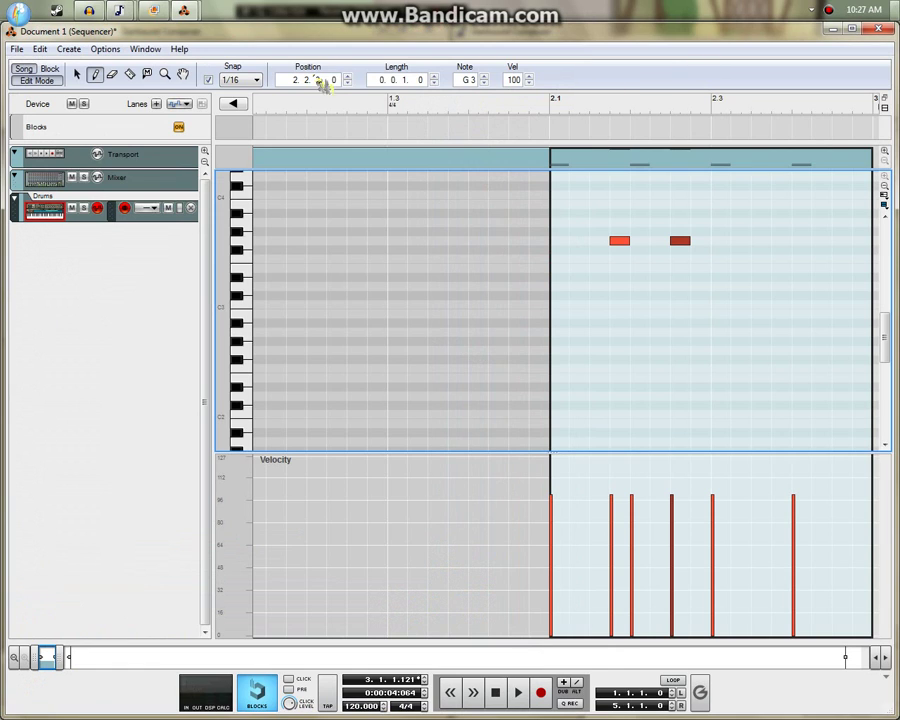
left_click(563, 117)
key("space")
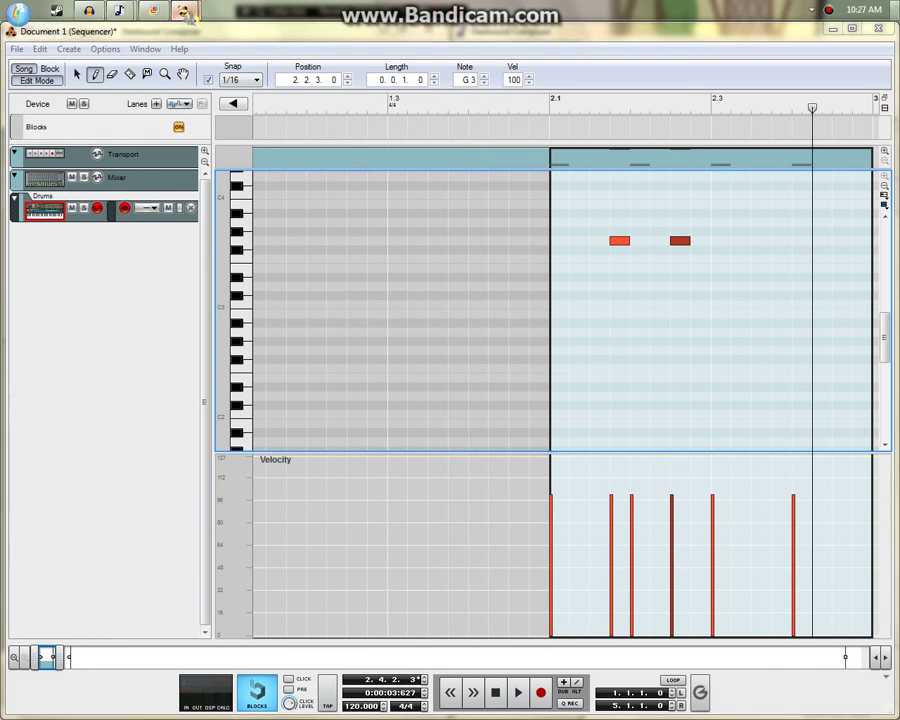
- In the NN-XT, set the root, low and high keys of the Bd05_Glitch.wav zone to D#0
left_click(108, 62)
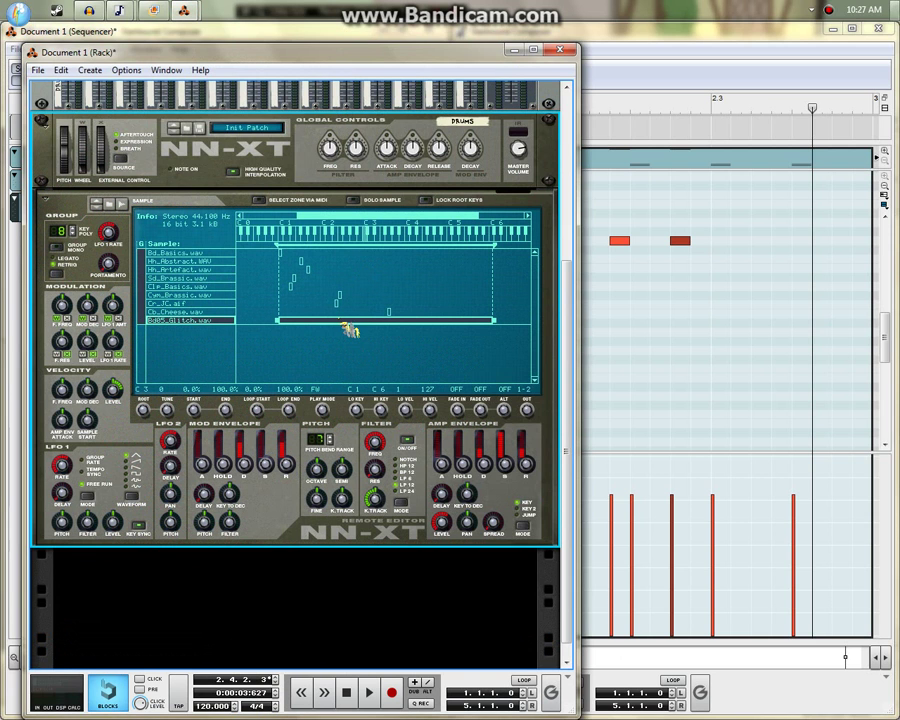
left_click_drag(358, 333, 241, 331)
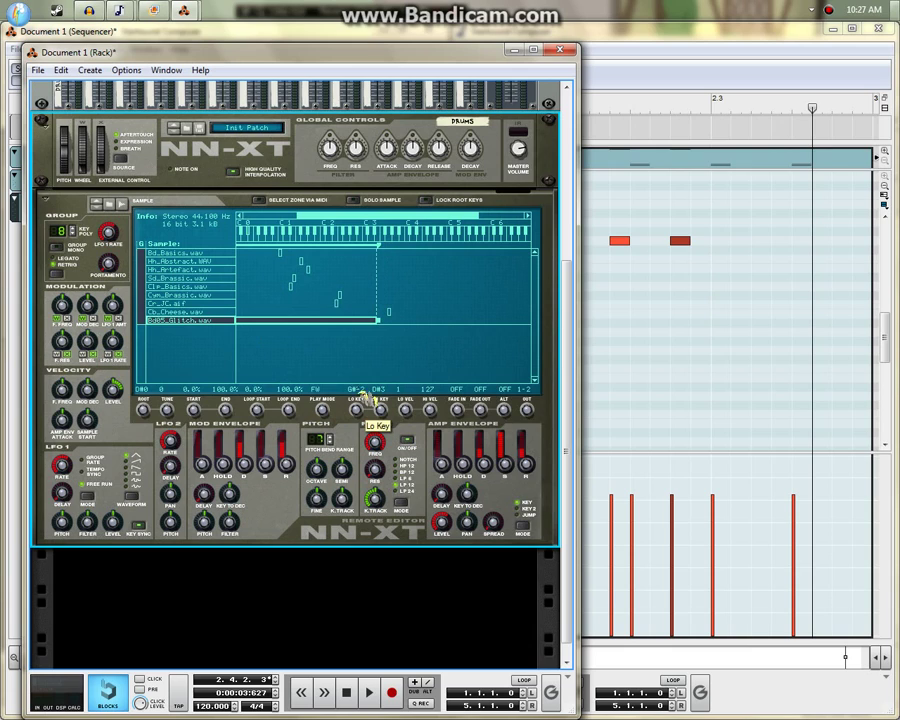
left_click_drag(364, 397, 366, 353)
left_click_drag(382, 413, 441, 517)
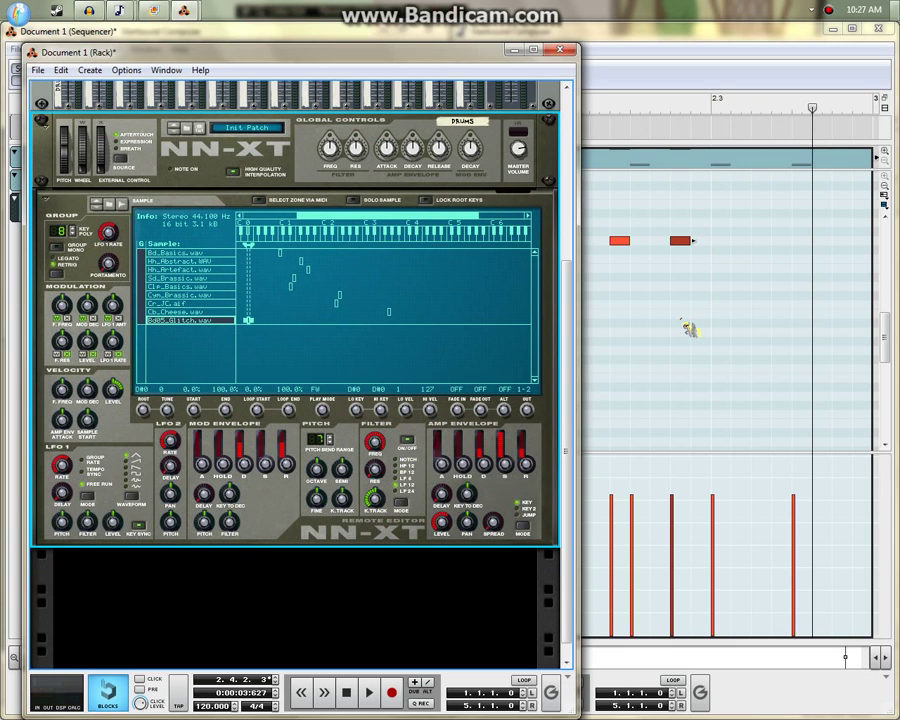
- Add a one-sixteenth D#0 note at position 2.4.3 in the Drums clip and play the end of the pattern
left_click(687, 327)
key("q")
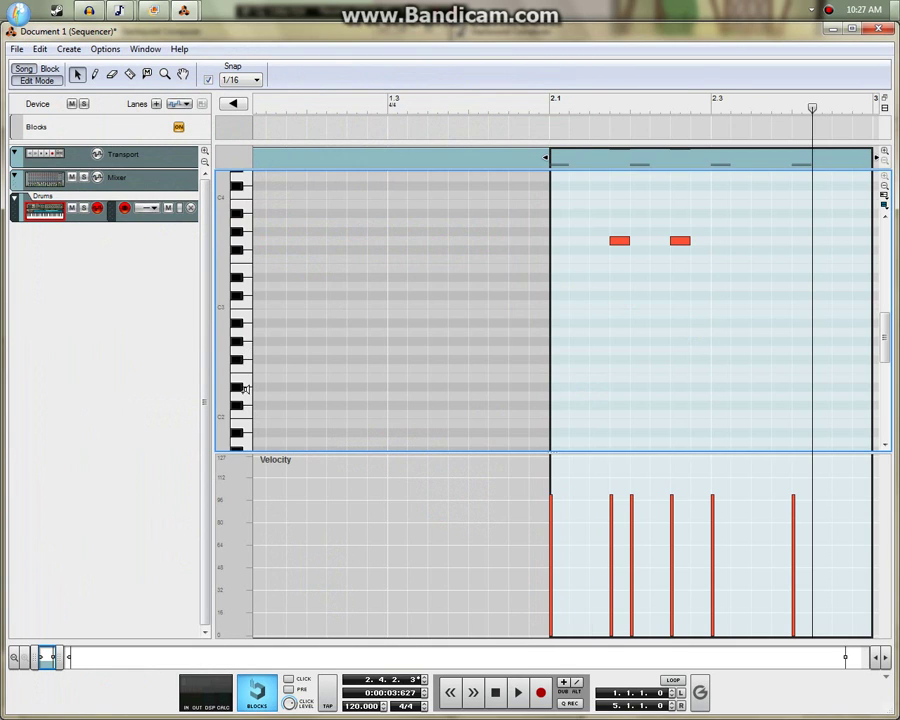
scroll(244, 389, "down", 6)
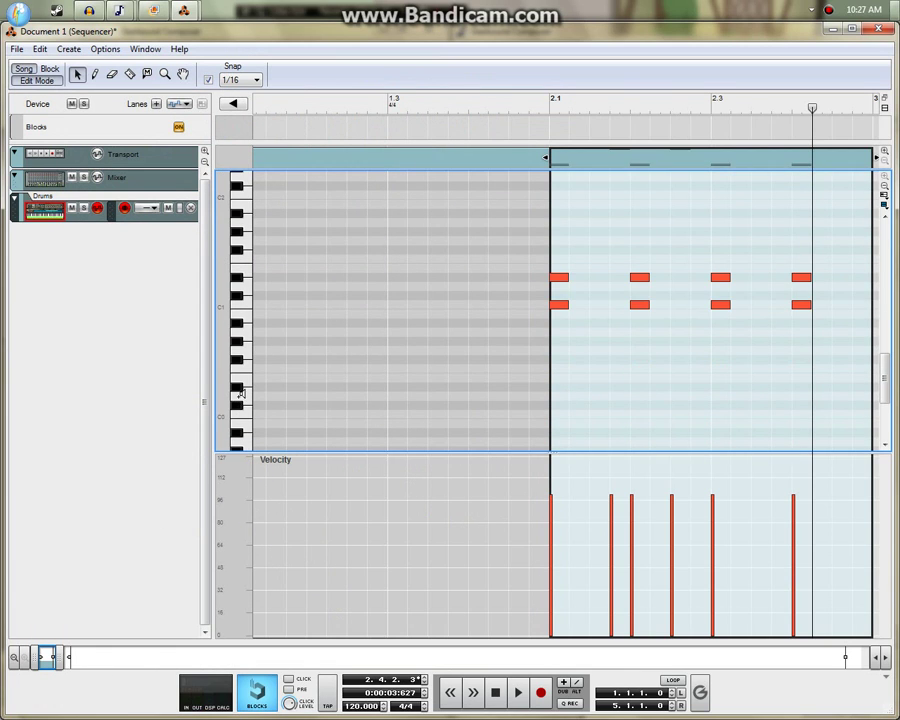
key("w")
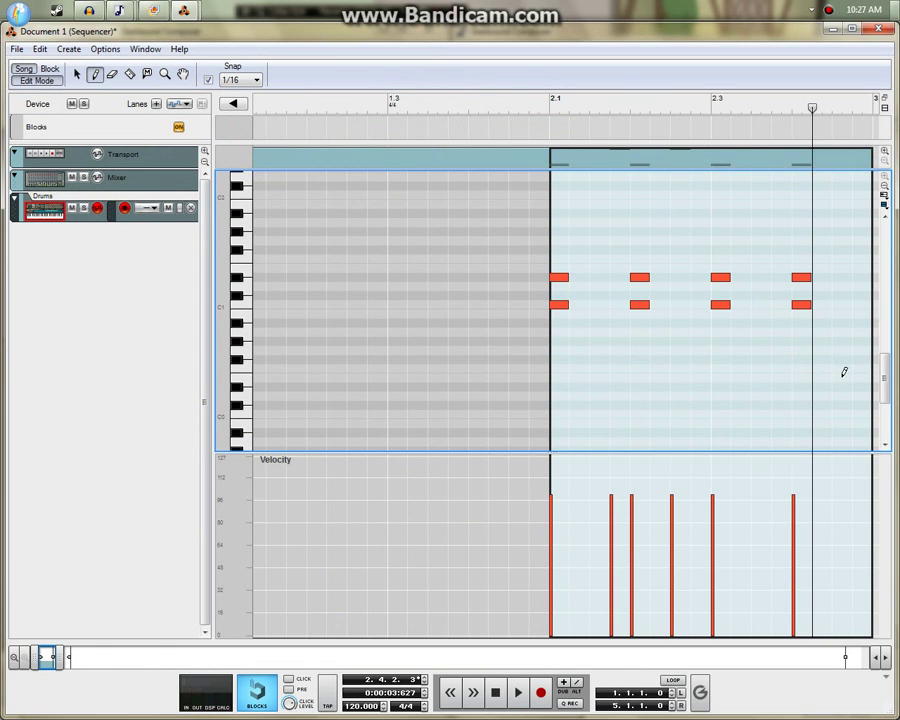
left_click(844, 373)
key("q")
left_click_drag(844, 376, 844, 394)
key("space")
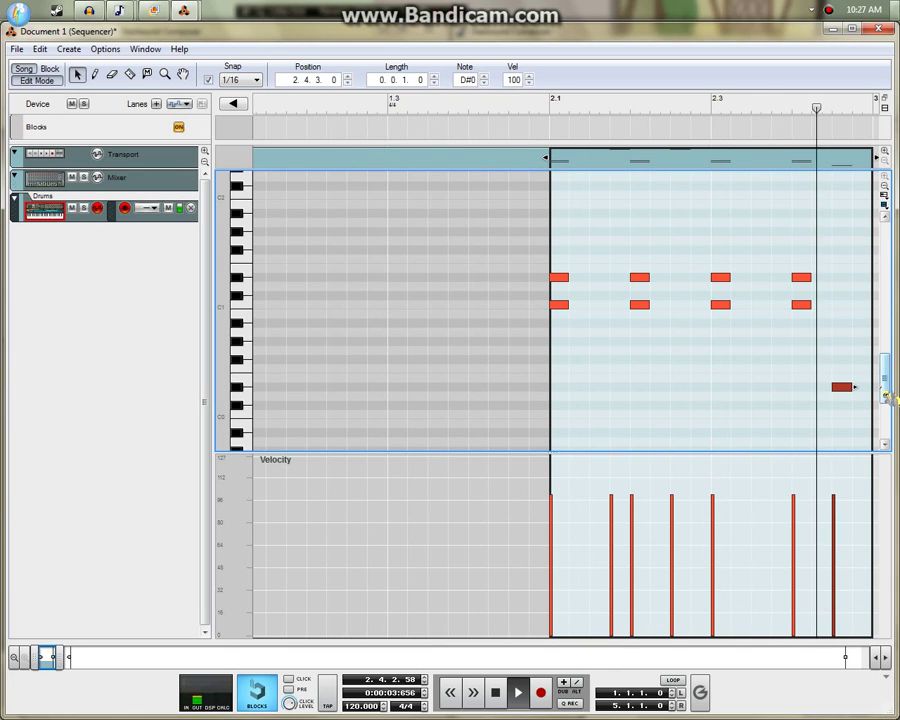
key("space")
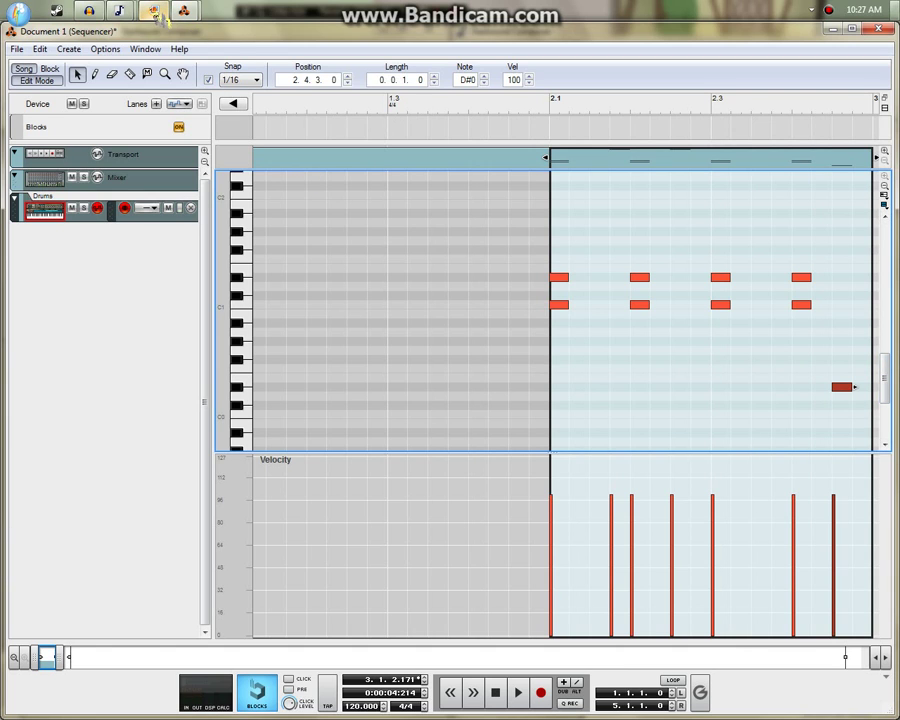
- Switch to Audacity and play the opening of the LRAD track several times
left_click(106, 16)
key("space")
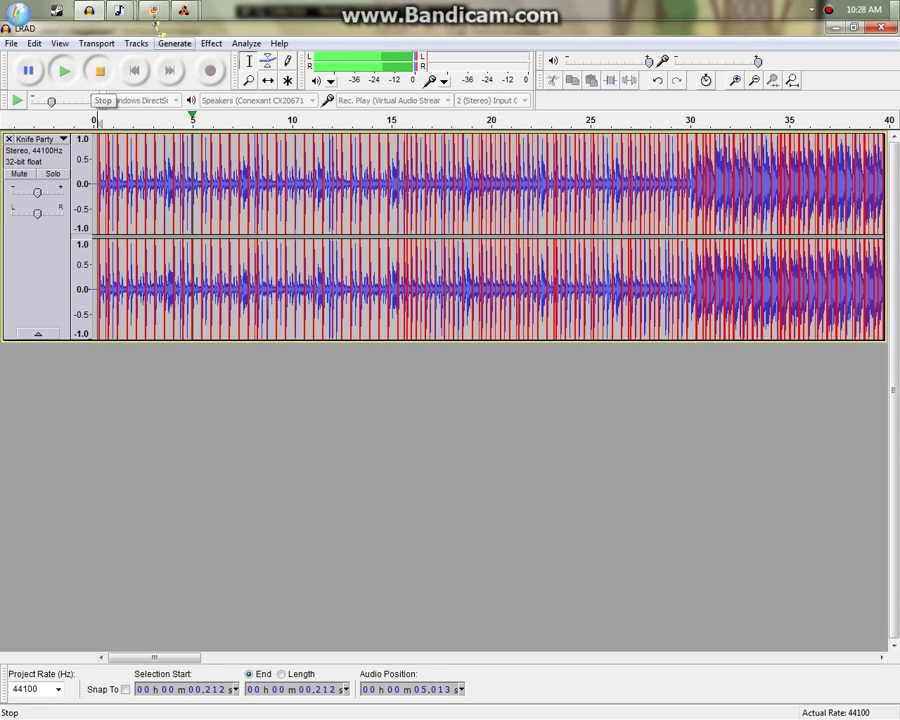
key("space")
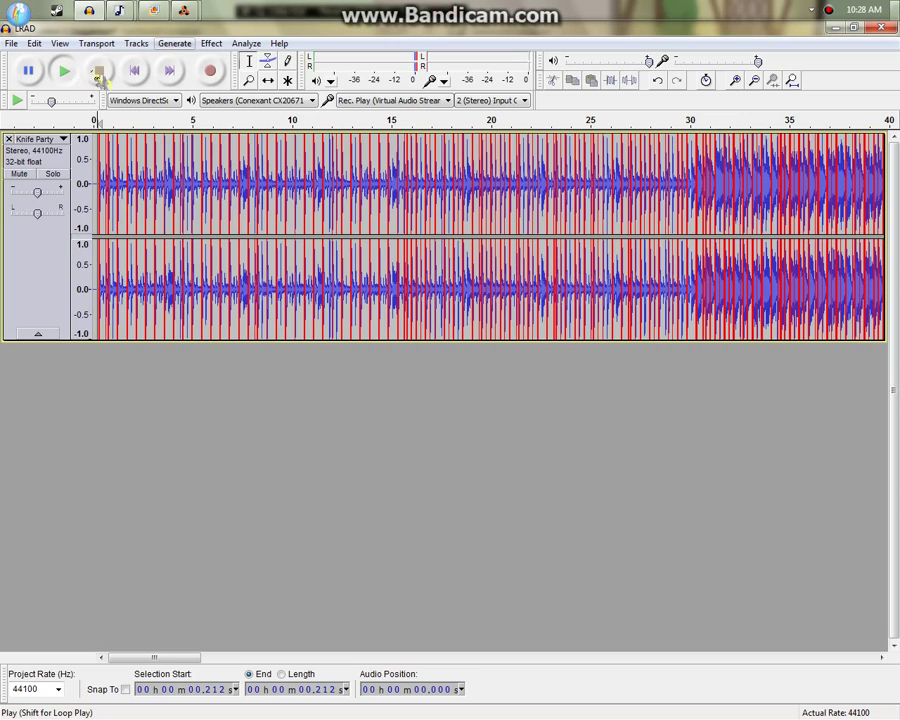
key("space")
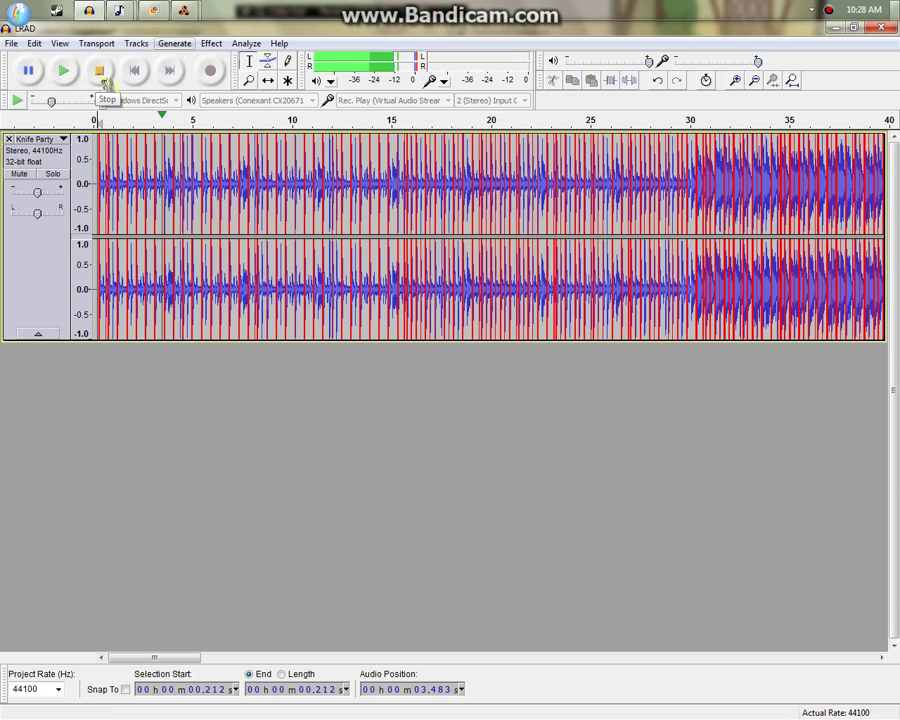
left_click(102, 78)
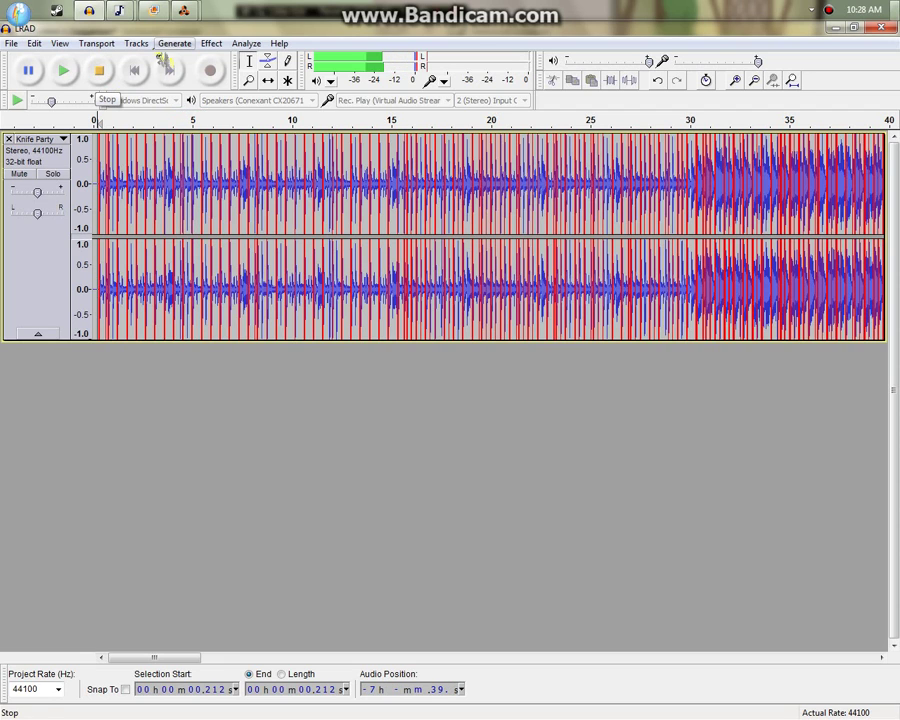
- Return to Starbound Composer's ABC Editor and play untitled.abc from the start
mouse_move(186, 12)
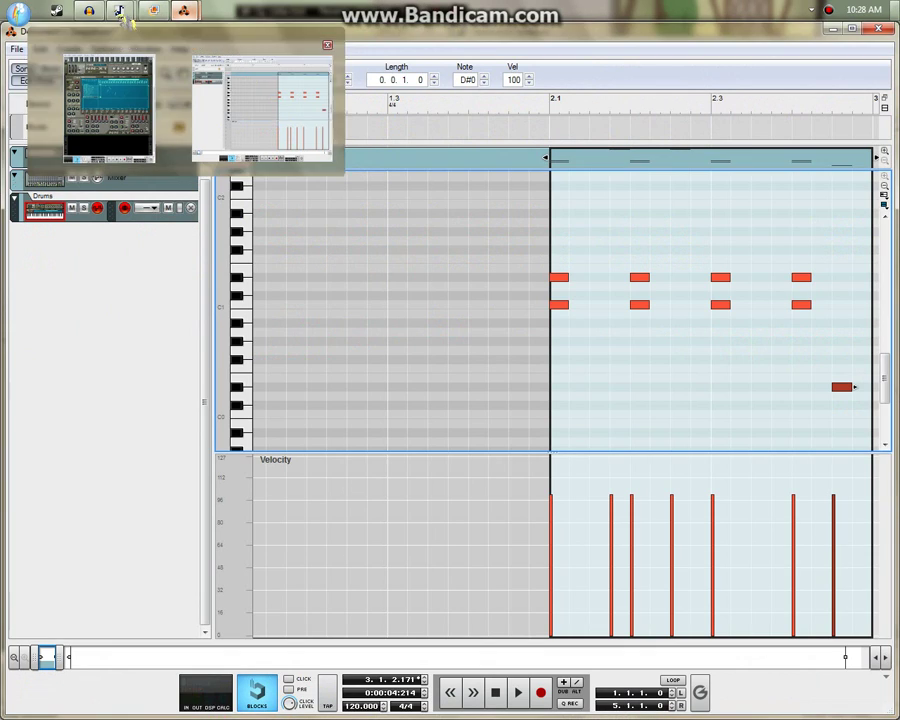
mouse_move(120, 12)
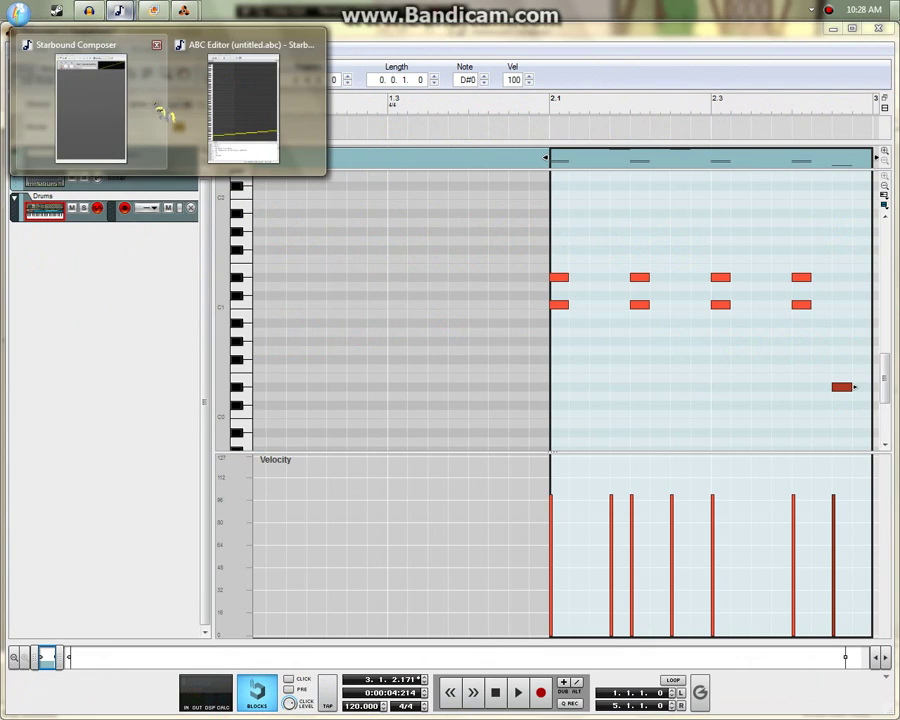
left_click(212, 124)
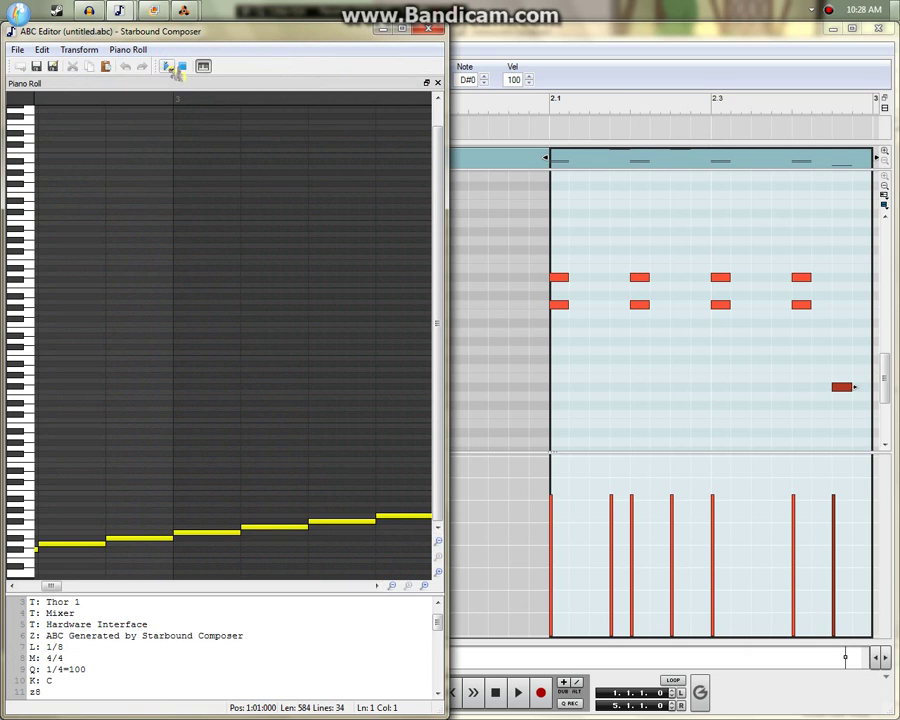
left_click(170, 67)
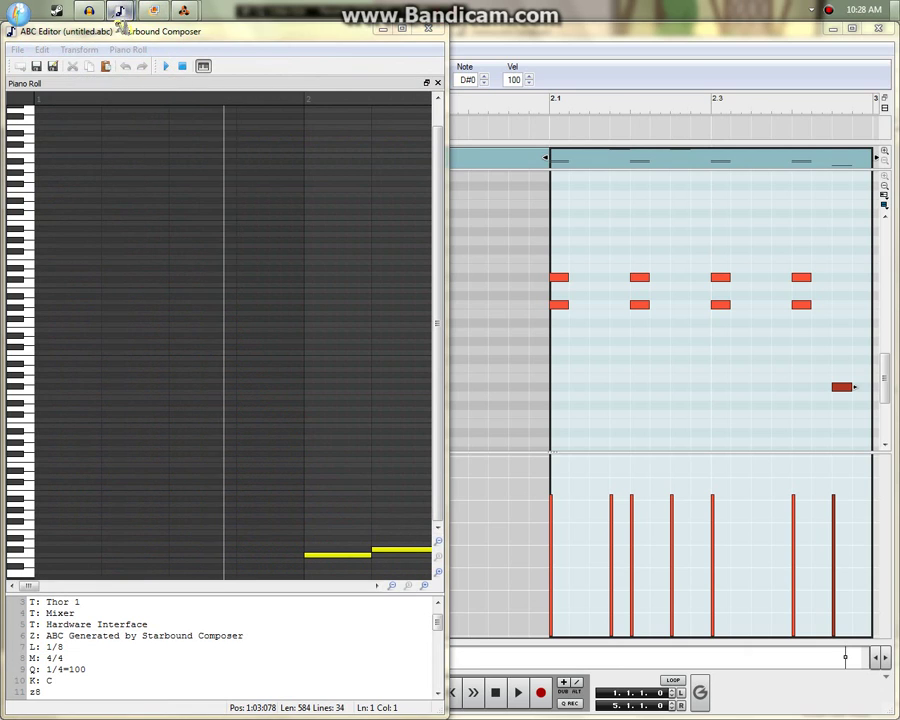
- Check the note assignments in the Midi Drum Key Map image and stop the ABC Editor playback
mouse_move(120, 12)
left_click(152, 11)
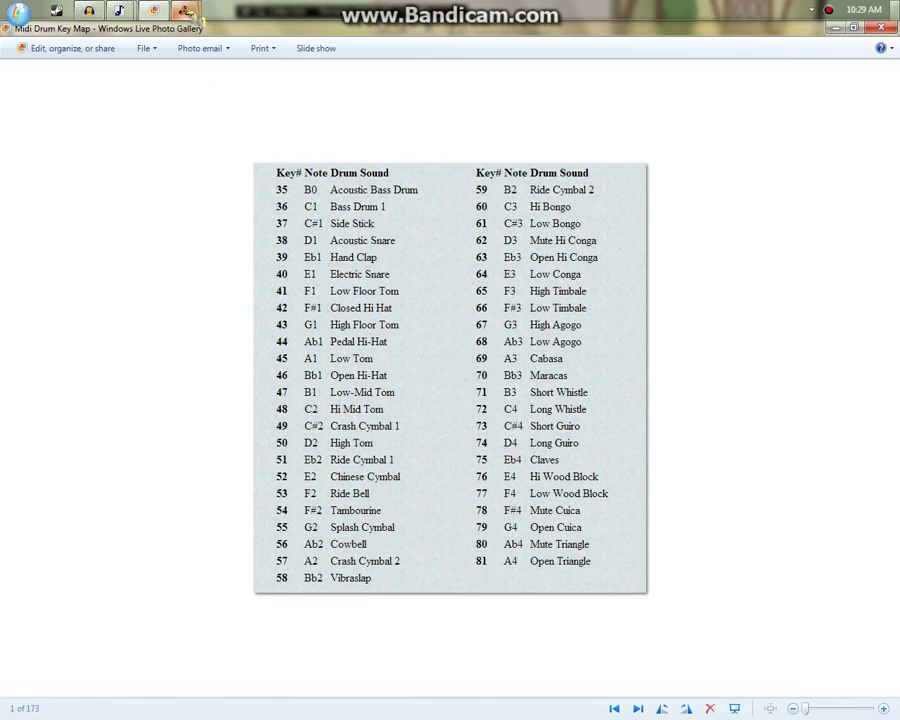
mouse_move(119, 10)
mouse_move(270, 105)
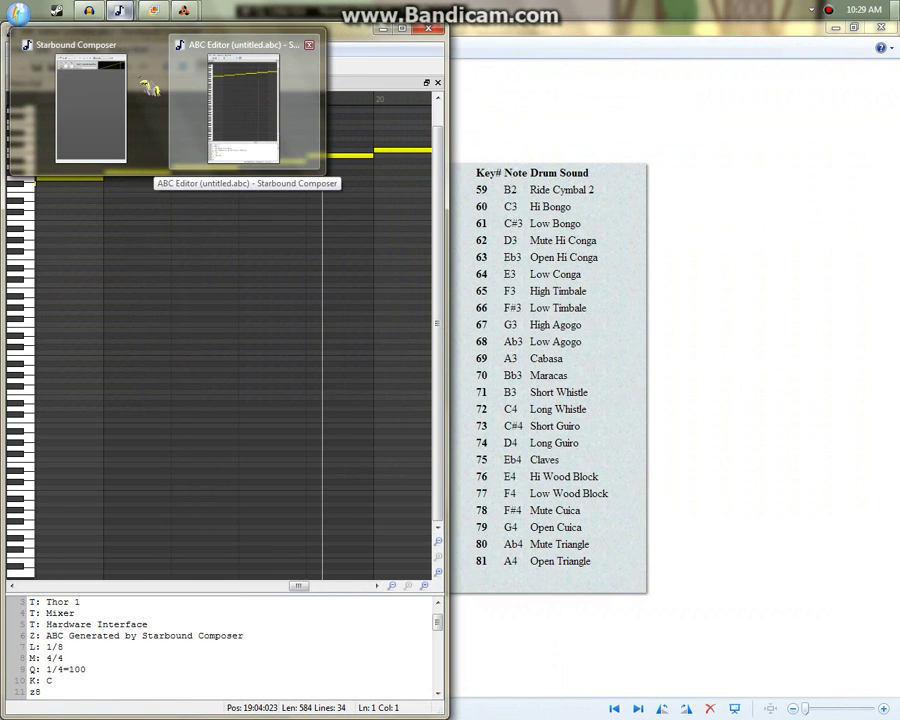
left_click(268, 105)
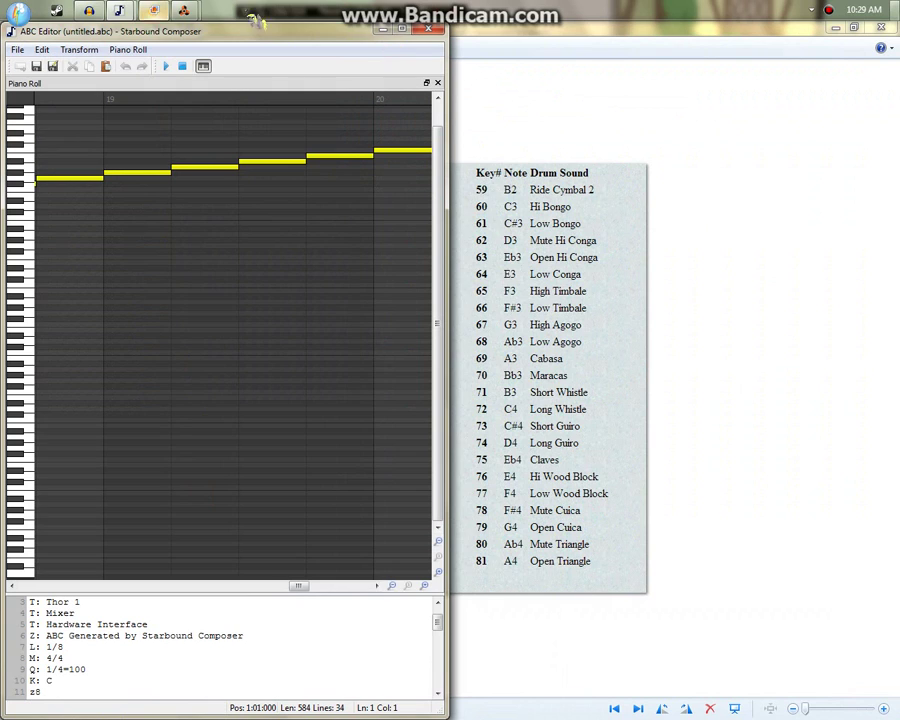
left_click(610, 372)
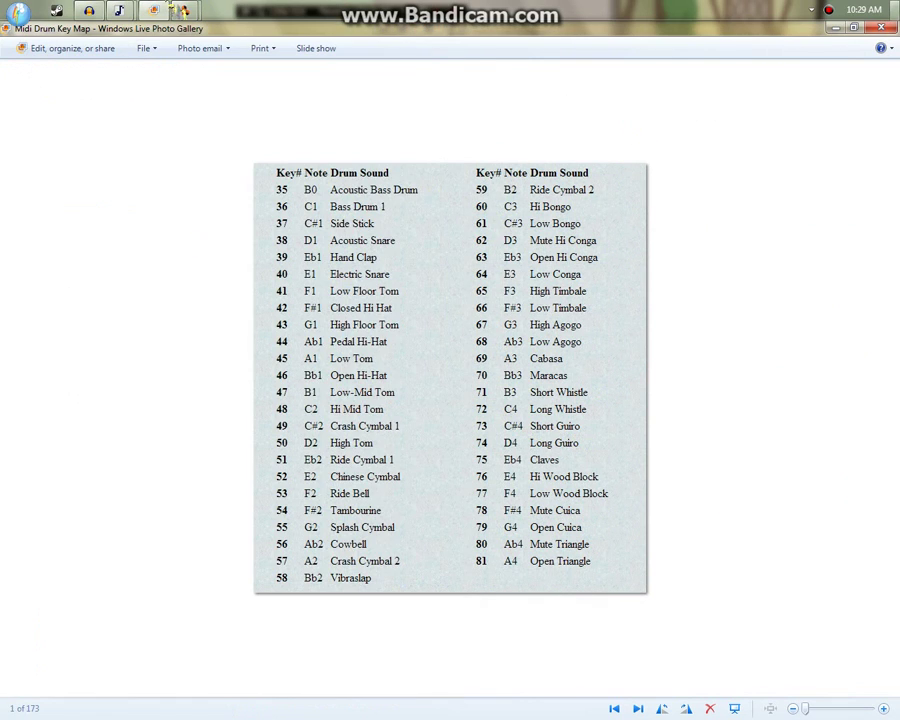
- Return to the Reason rack and add another empty zone to the NN-XT
mouse_move(183, 12)
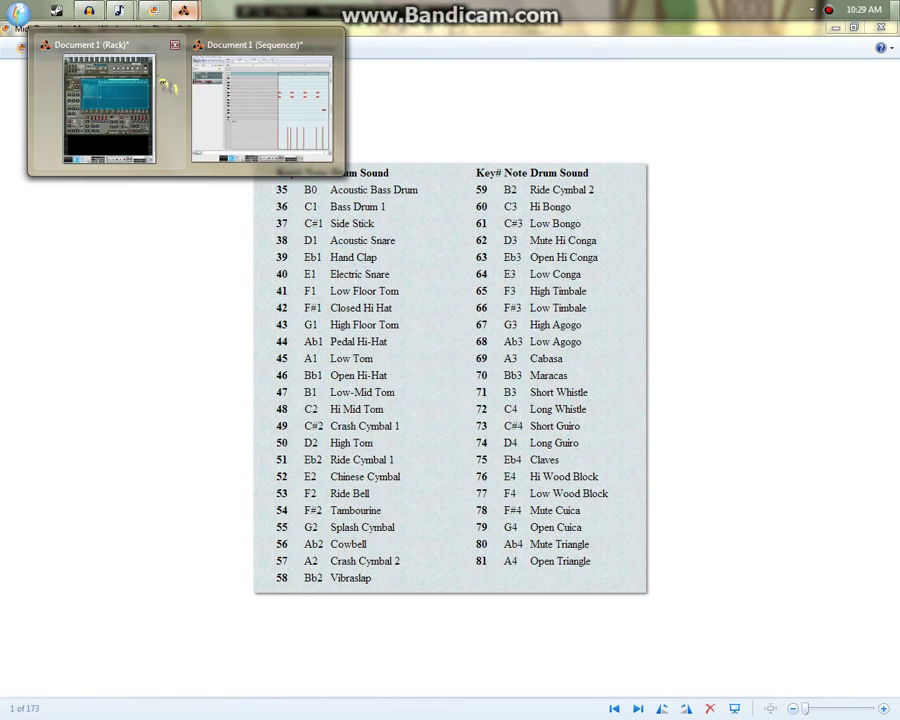
left_click(155, 88)
right_click(209, 371)
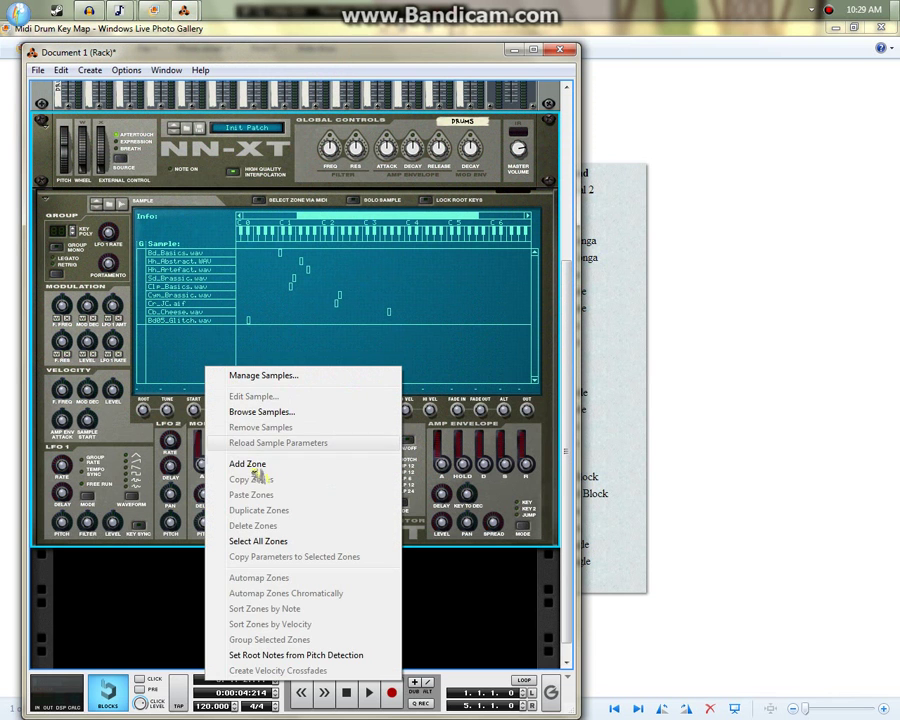
left_click(245, 464)
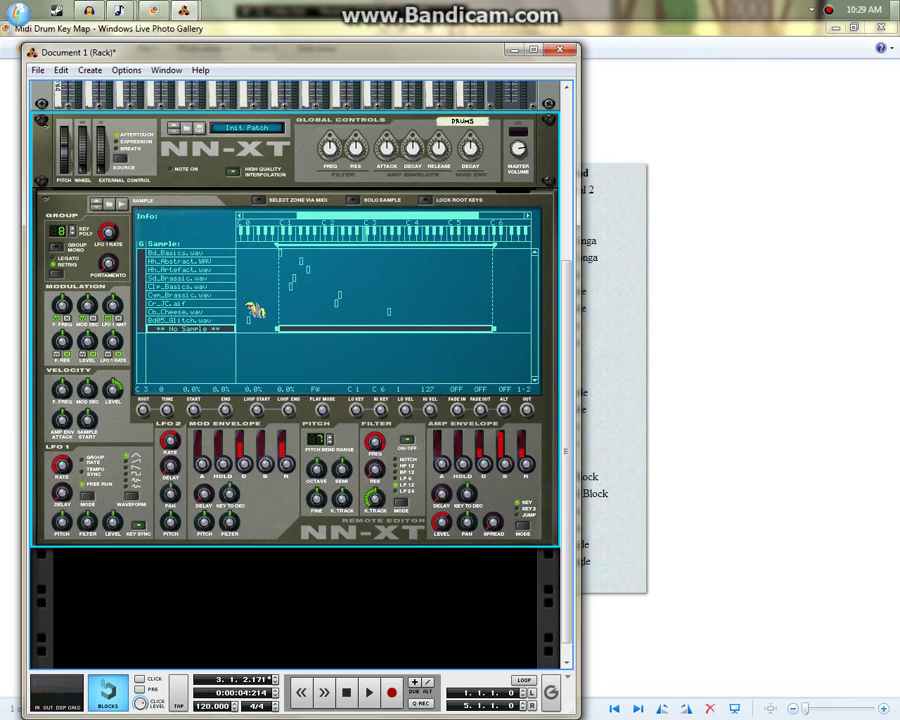
- Open the sample browser for the empty zone and audition Bd04_Glitch.wav and Bd_Glitch.wav
double_click(250, 307)
left_click(538, 240)
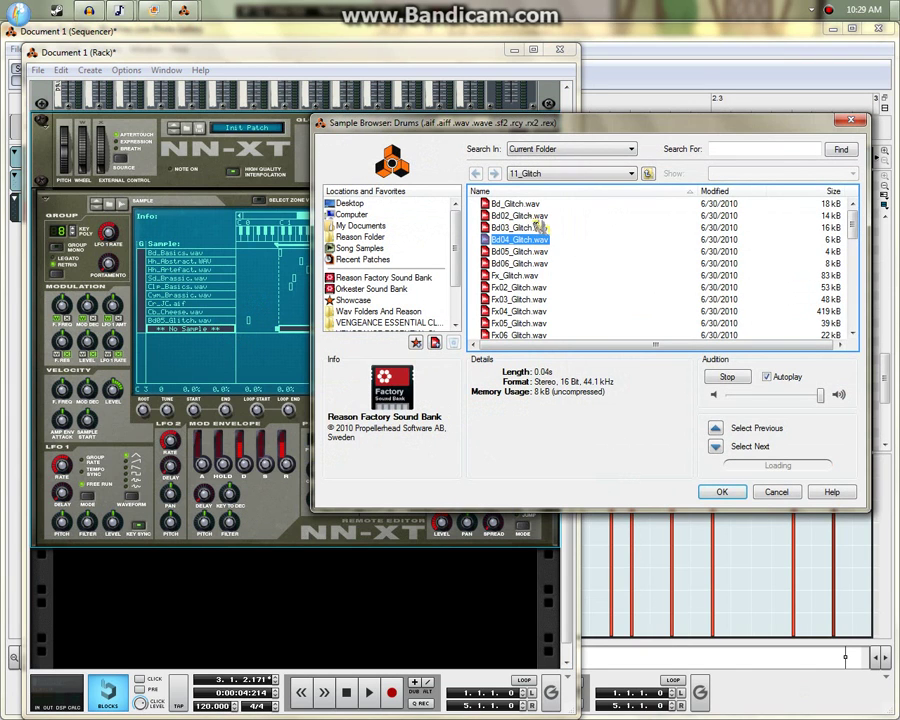
left_click(526, 204)
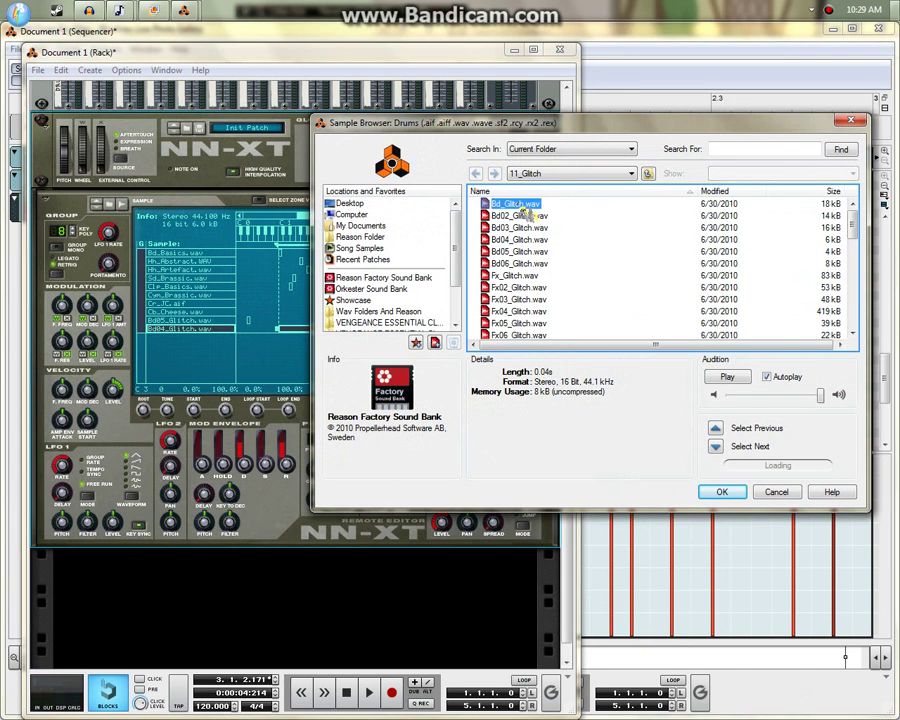
- Browse to the 10_Fx folder and audition its first samples, from Fx_Abused.wav to Fx_Basics.wav
left_click(648, 173)
double_click(518, 312)
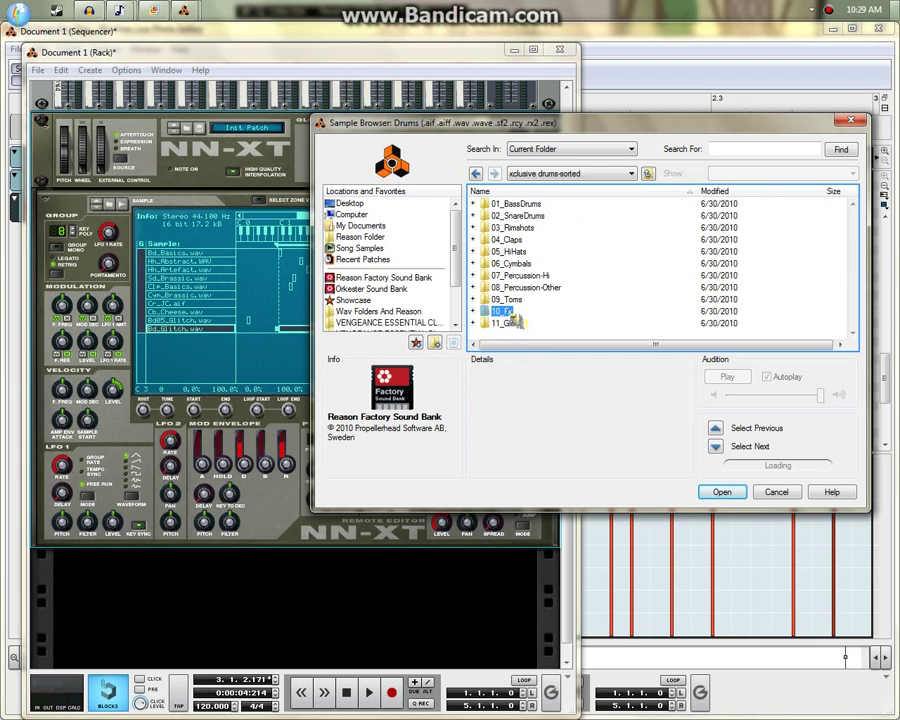
key("Down")
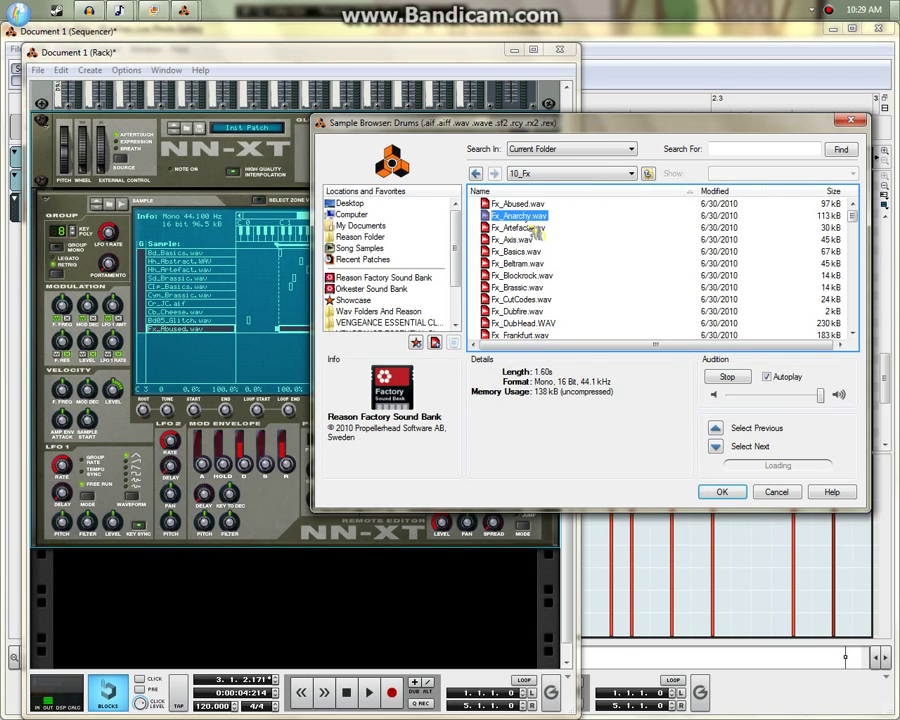
key("Down")
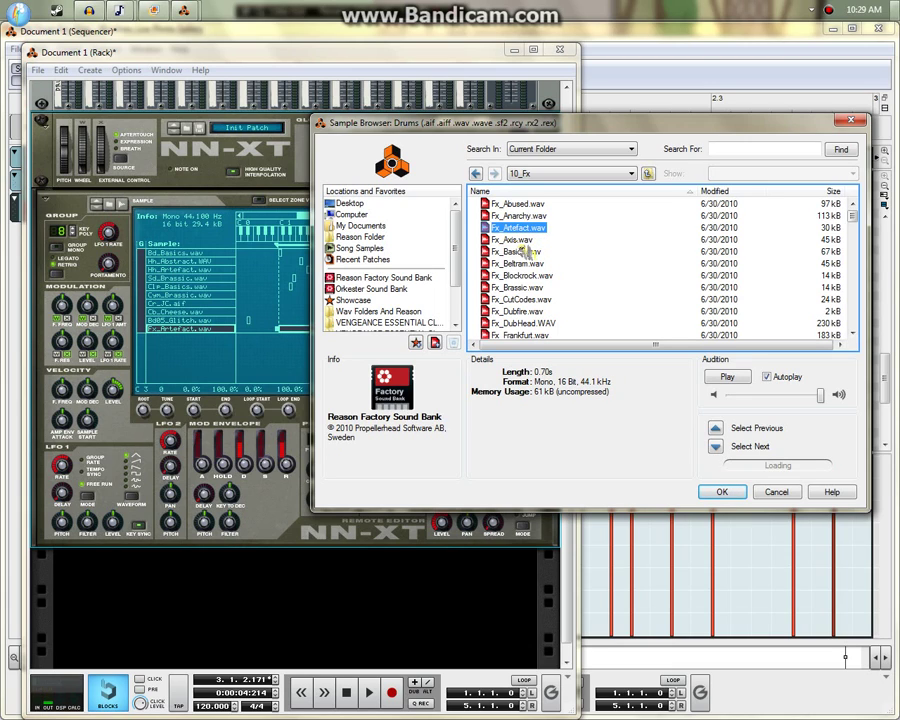
key("Down")
key("Down")
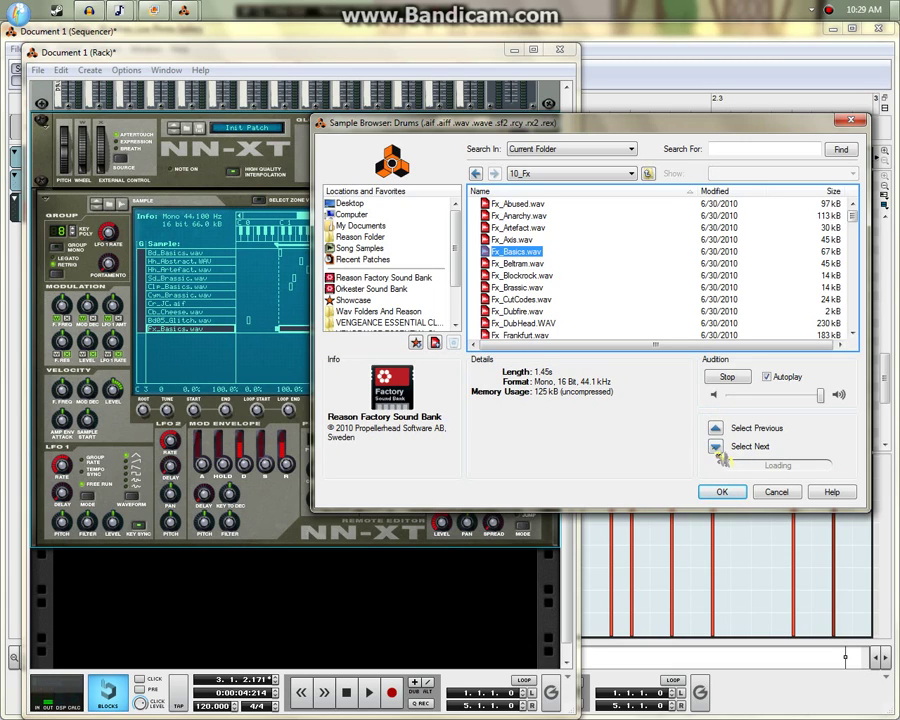
- Audition the following 10_Fx samples one after another and load Fx_NextStep.wav into the empty zone
left_click(716, 449)
left_click(716, 449)
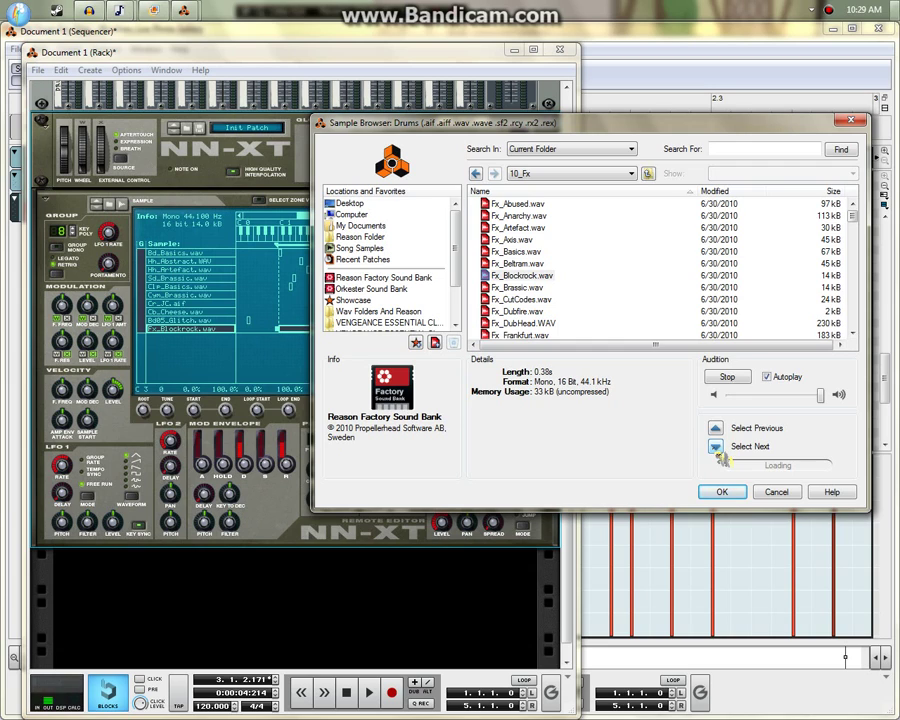
left_click(716, 449)
left_click(716, 449)
left_click(716, 449)
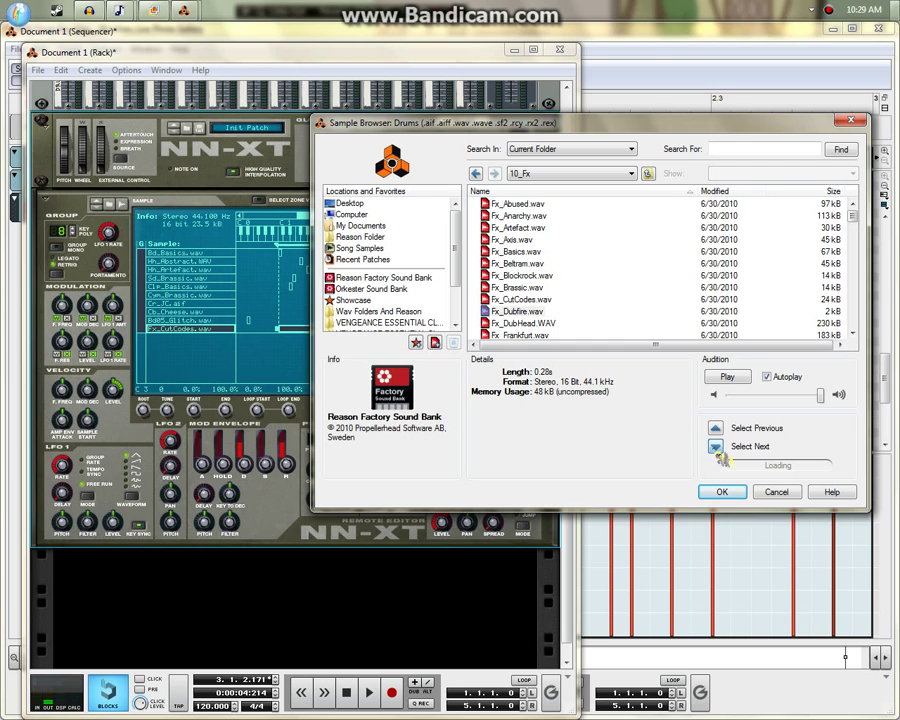
left_click(716, 449)
left_click(716, 449)
left_click(716, 449)
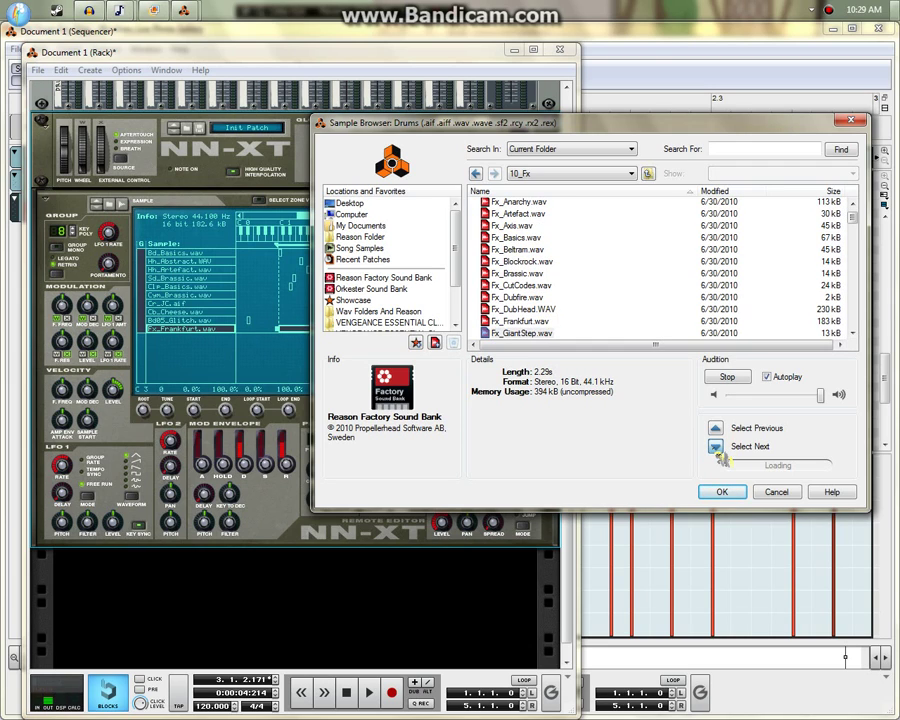
left_click(716, 449)
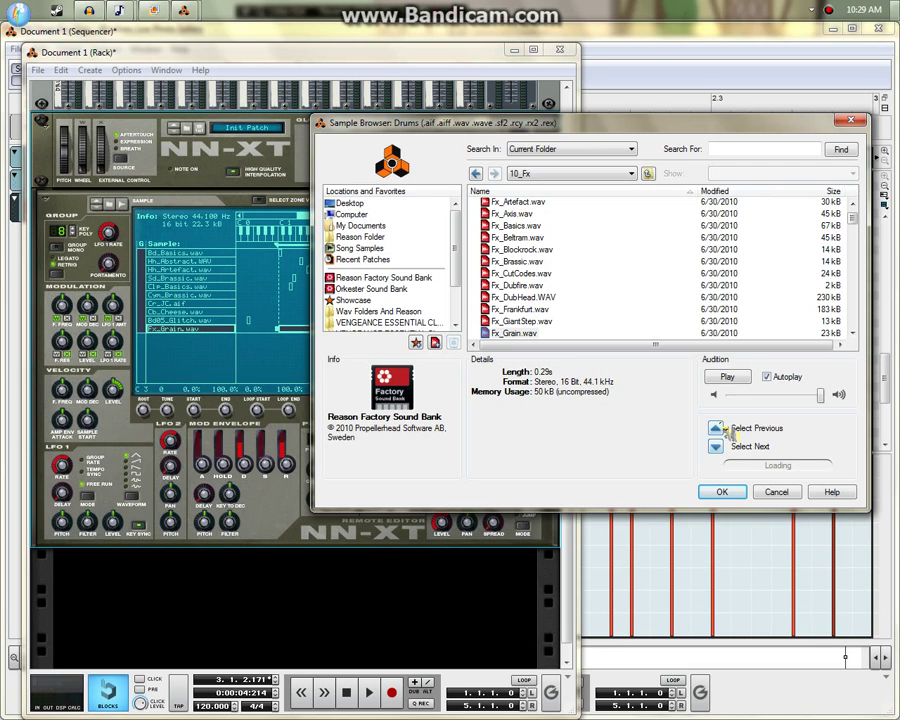
left_click(716, 448)
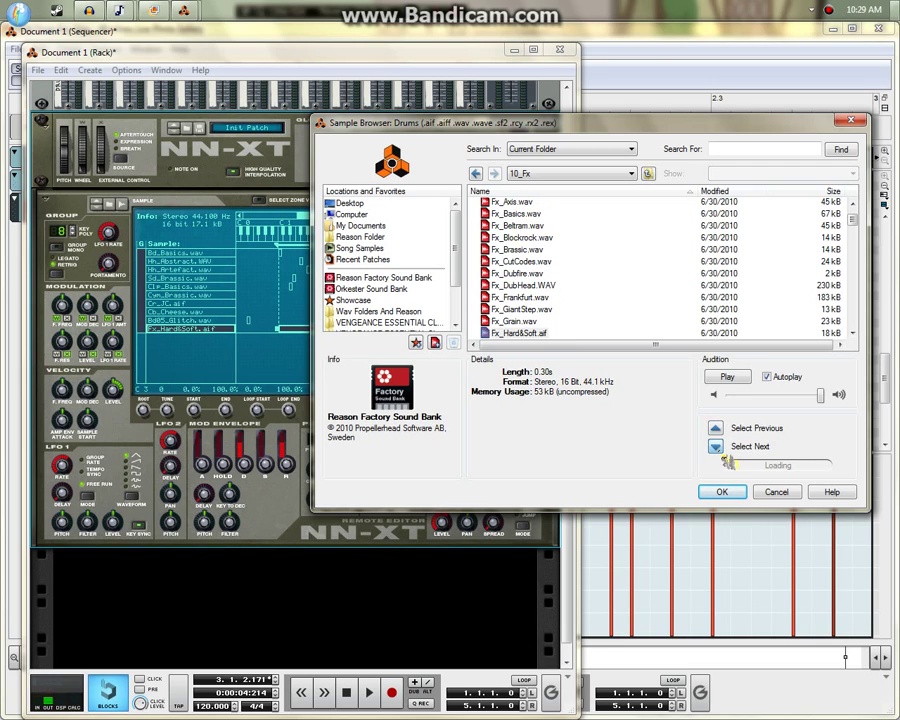
left_click(717, 449)
left_click(717, 449)
left_click(717, 449)
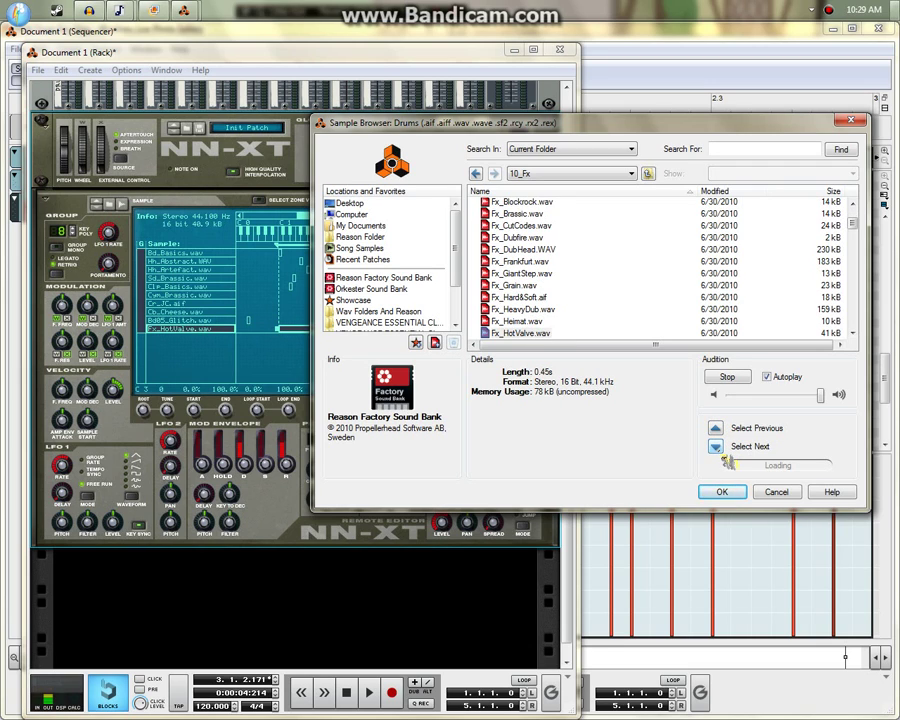
left_click(725, 458)
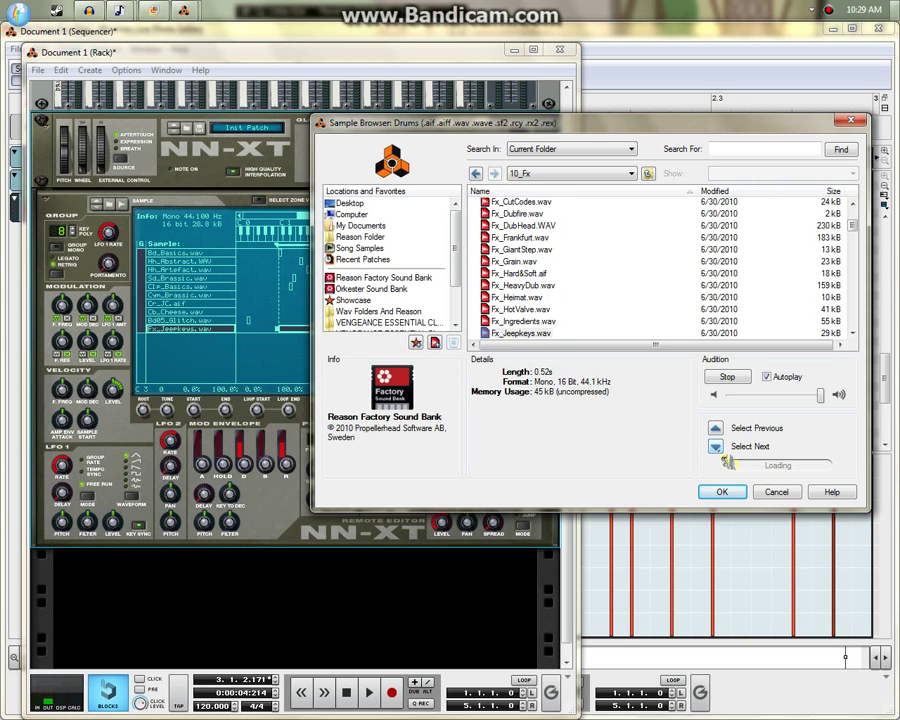
left_click(725, 458)
left_click(725, 458)
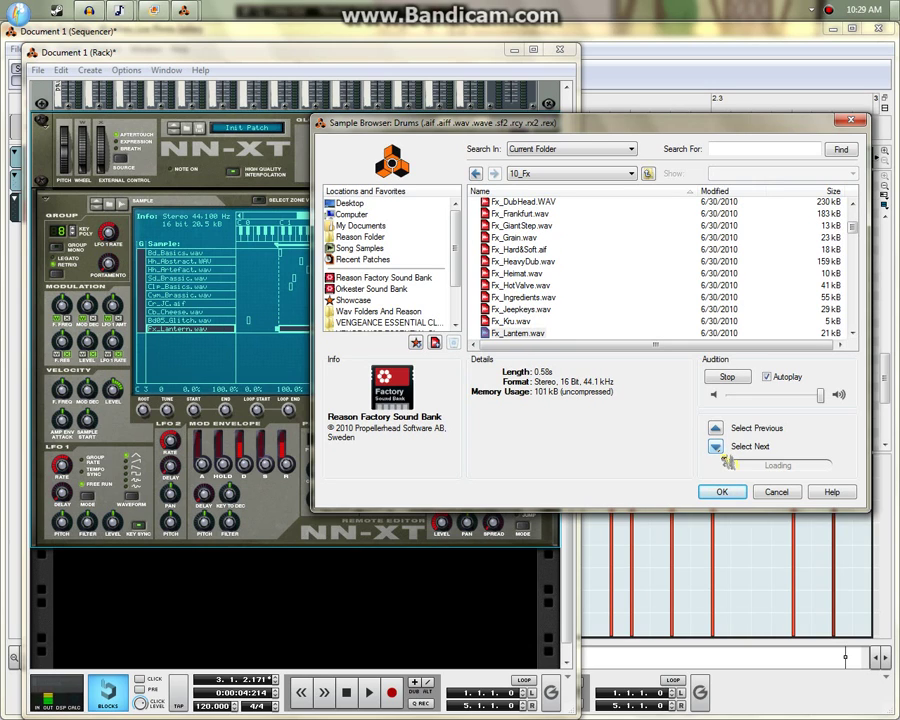
left_click(725, 458)
left_click(725, 458)
left_click(725, 458)
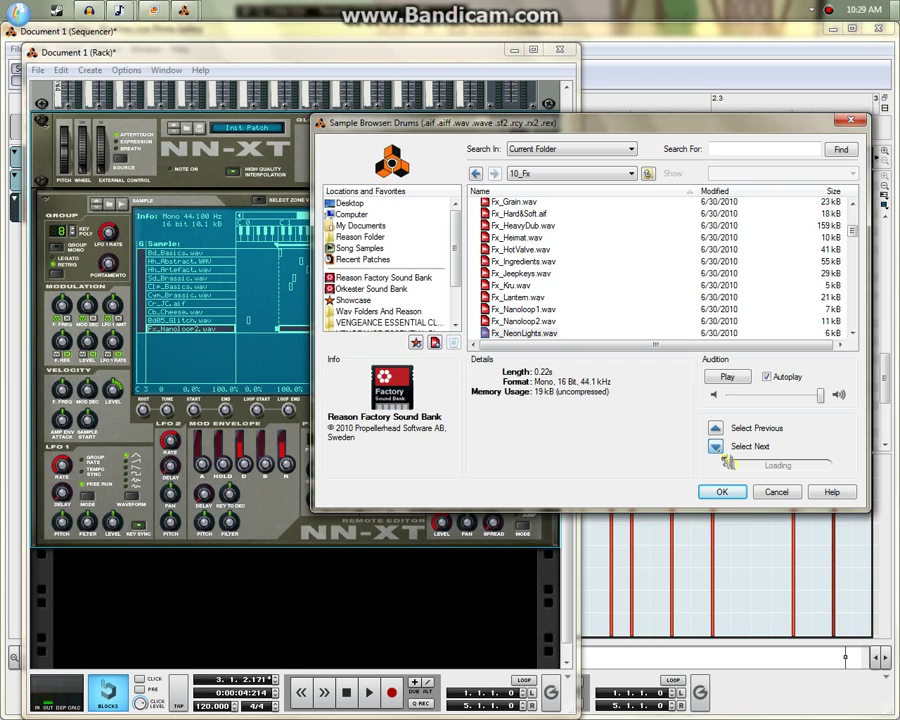
left_click(725, 458)
left_click(726, 458)
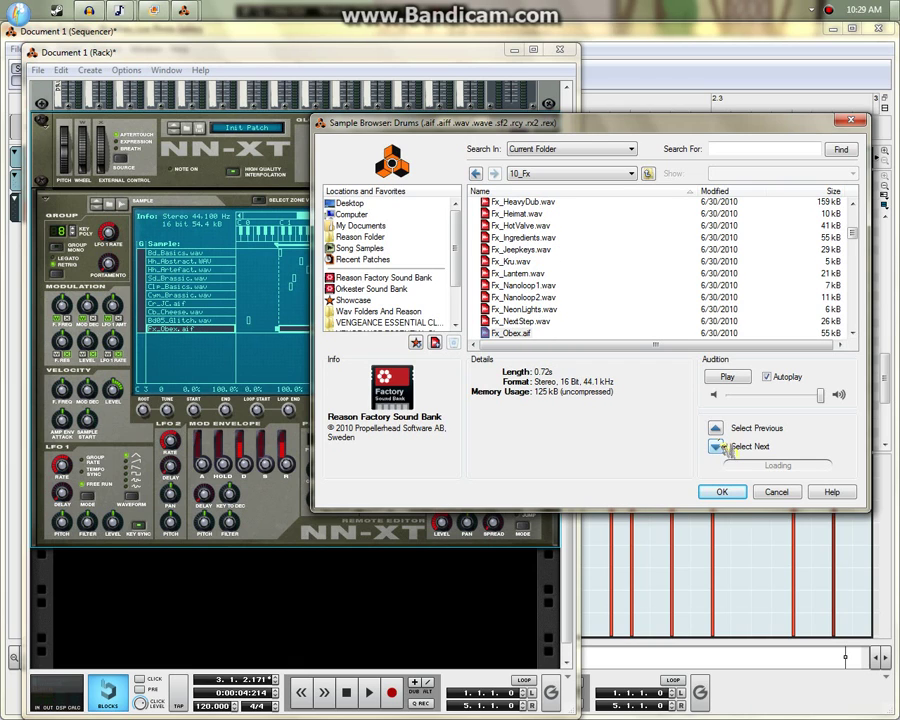
left_click(716, 428)
left_click(722, 493)
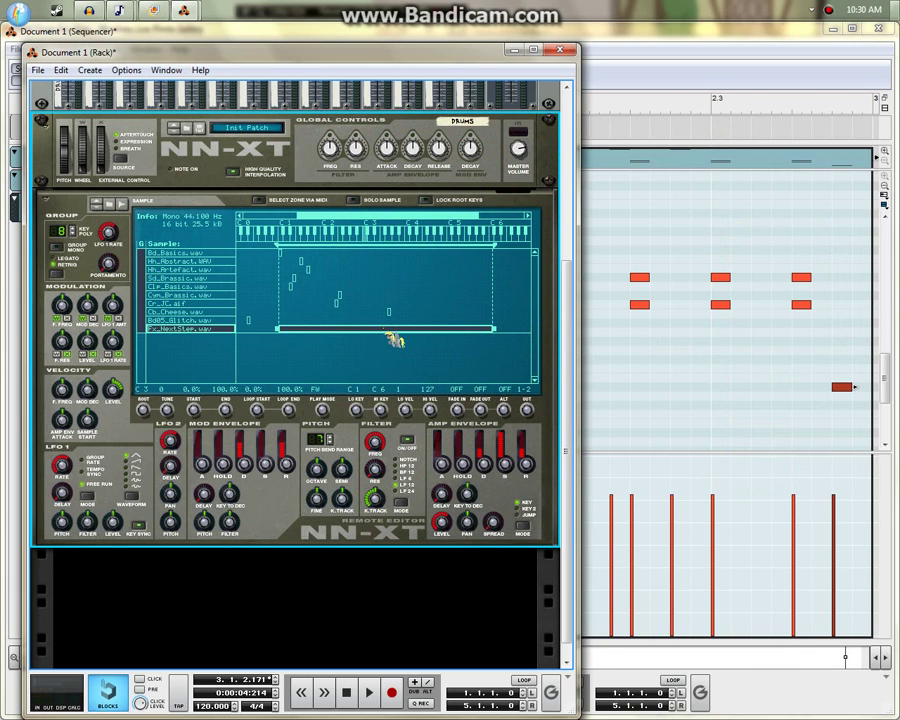
- Check the Midi Drum Key Map image and narrow the Fx_NextStep.wav zone to the single key C#4
left_click_drag(396, 338, 406, 340)
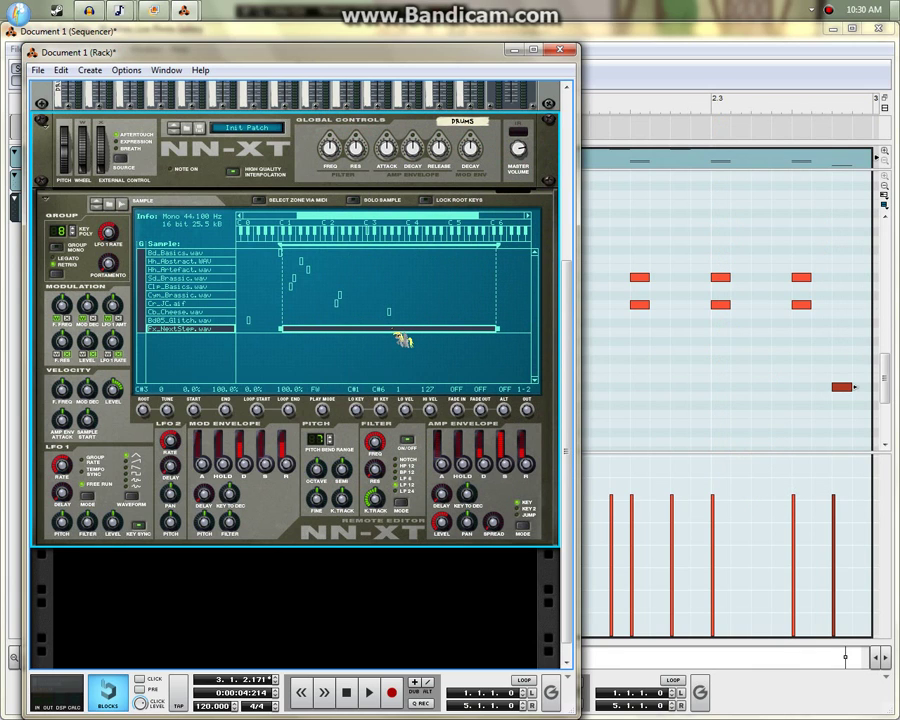
left_click(155, 10)
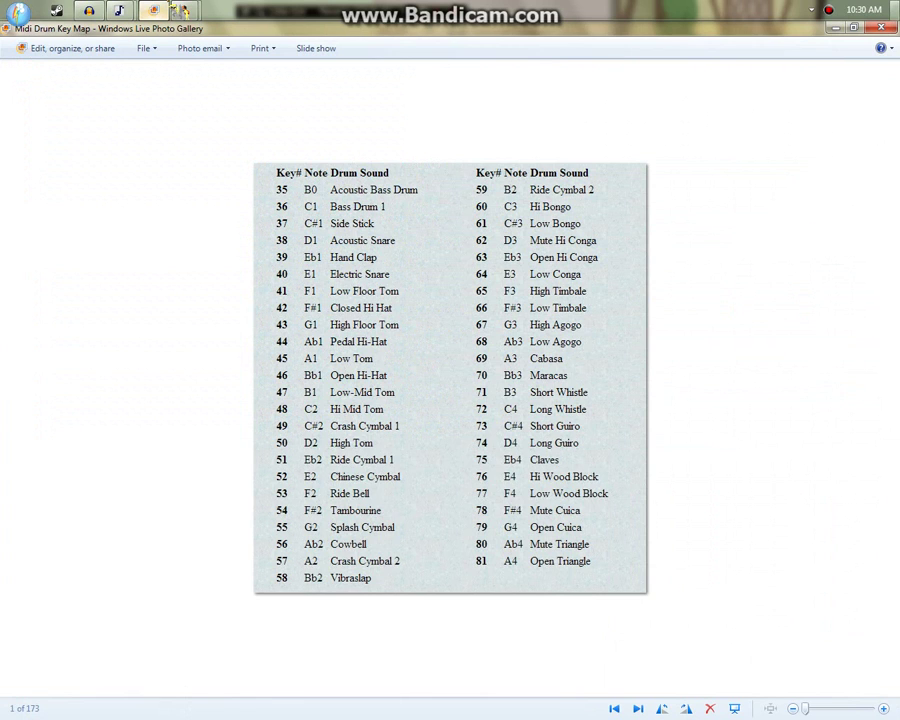
left_click(115, 9)
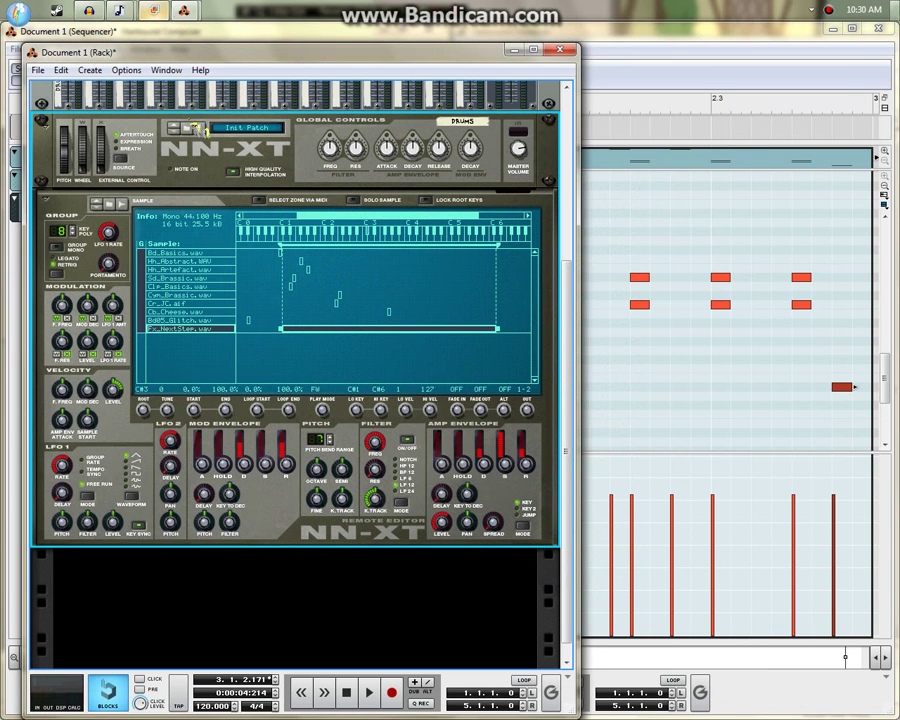
left_click_drag(343, 341, 386, 338)
left_click_drag(362, 413, 370, 357)
left_click_drag(381, 409, 404, 540)
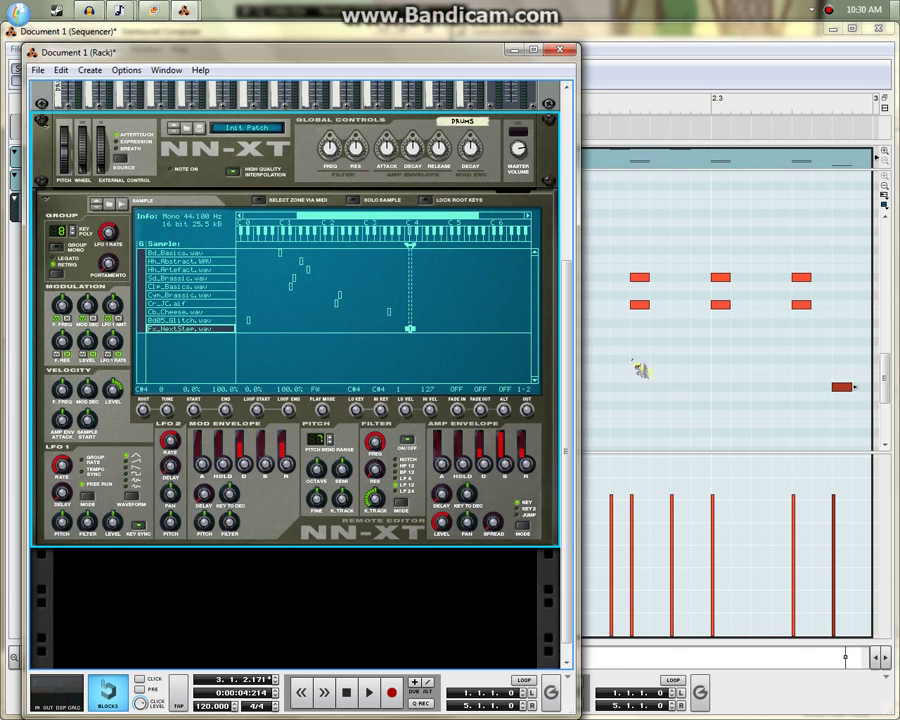
- Switch to the sequencer window and play the drum pattern from the start of bar 2
left_click(655, 382)
left_click(551, 108)
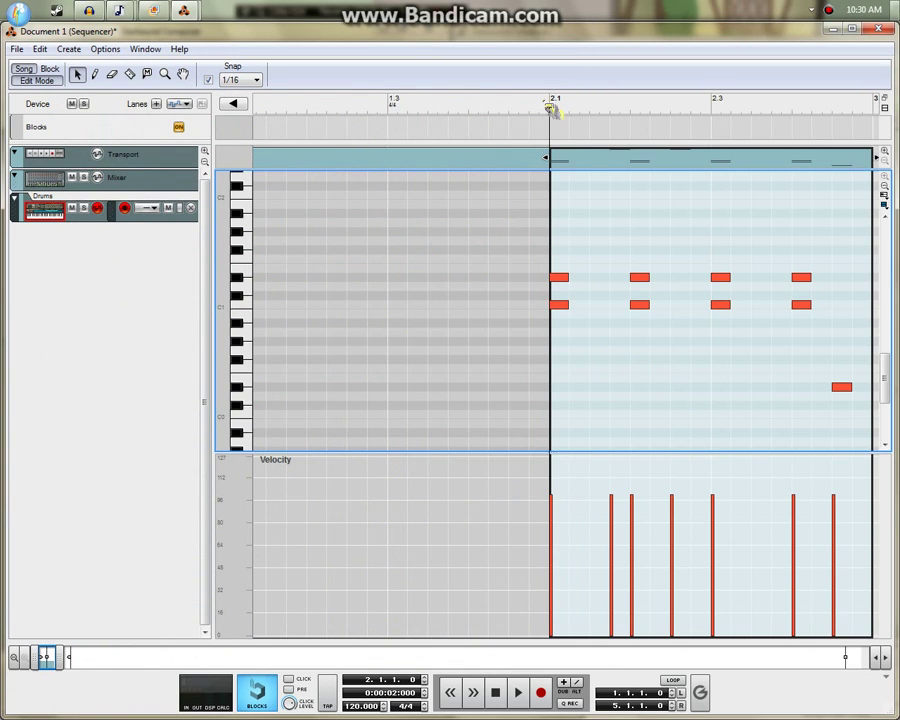
key("space")
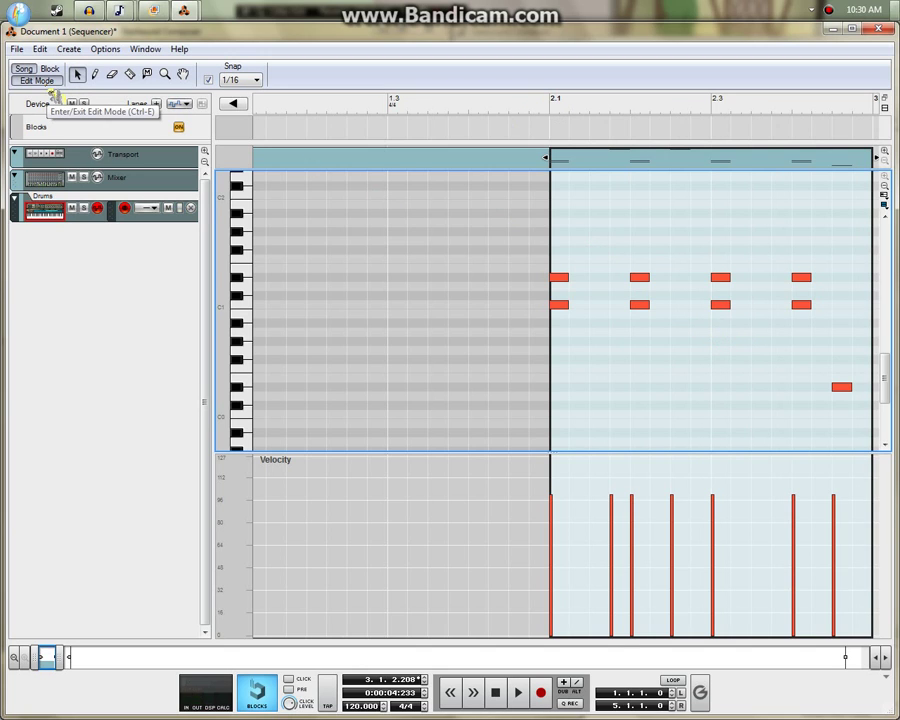
- Lengthen the Drums clip to two bars, reopen it for note editing and set the song tempo to 128
left_click(50, 84)
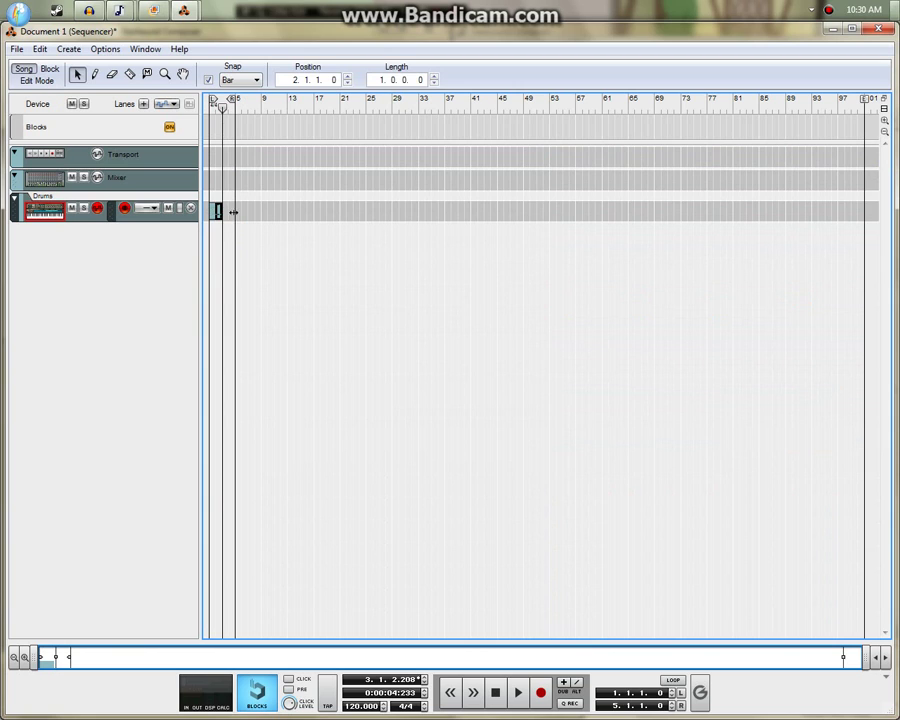
key("ctrl+e")
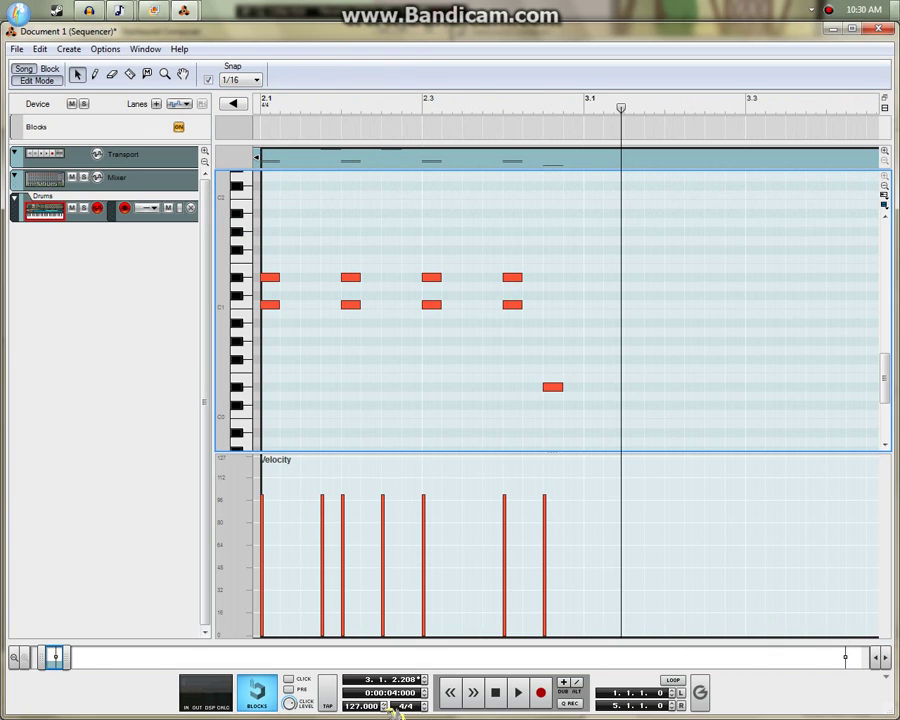
key("KP_0")
- Play the drum clip at the new tempo and stop playback
key("space")
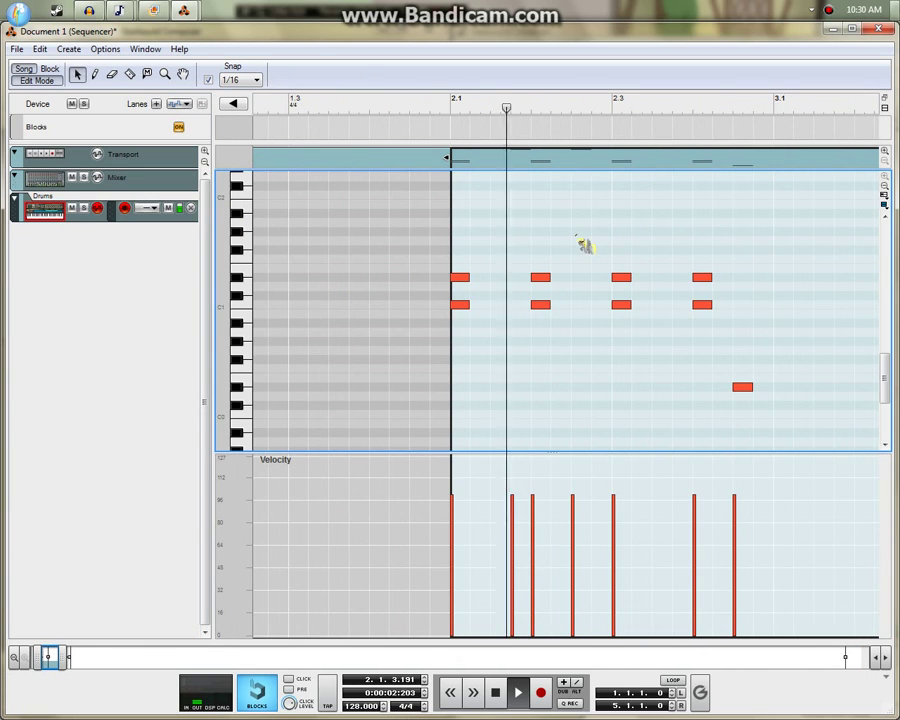
left_click(464, 132)
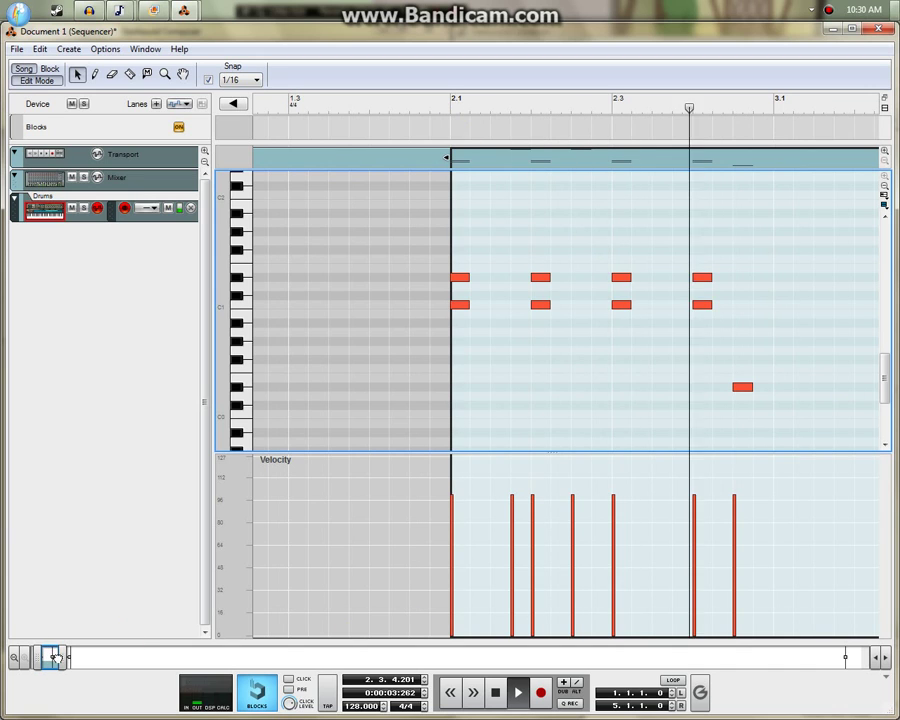
key("space")
- Copy the C1 and D#1 notes of bar 2 to the start of bar 3 and play the clip from bar 2
left_click_drag(468, 227, 436, 312)
left_click_drag(810, 336, 763, 309)
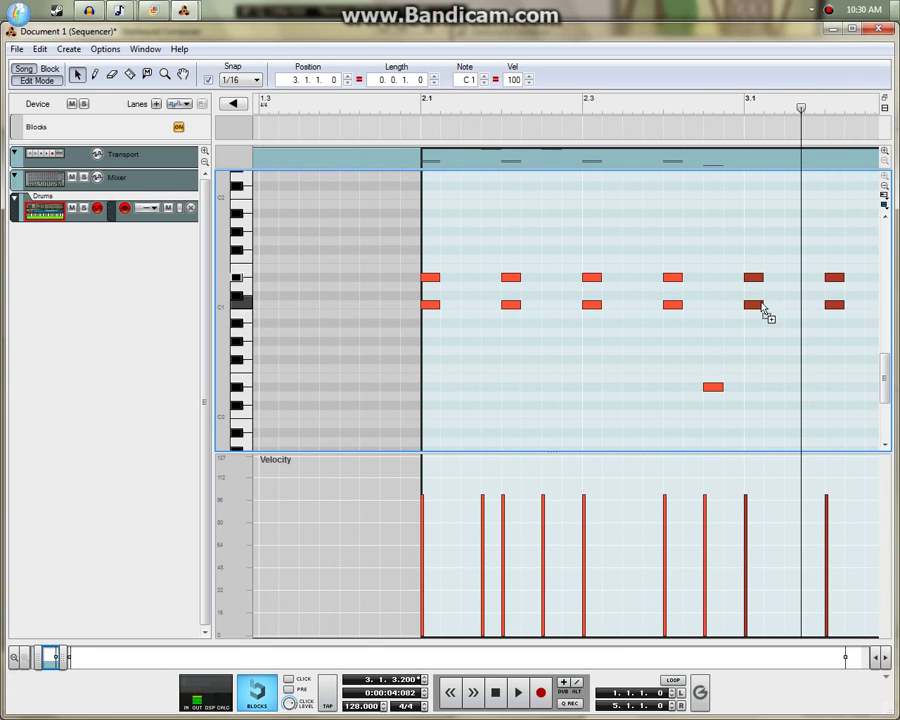
left_click(440, 112)
key("space")
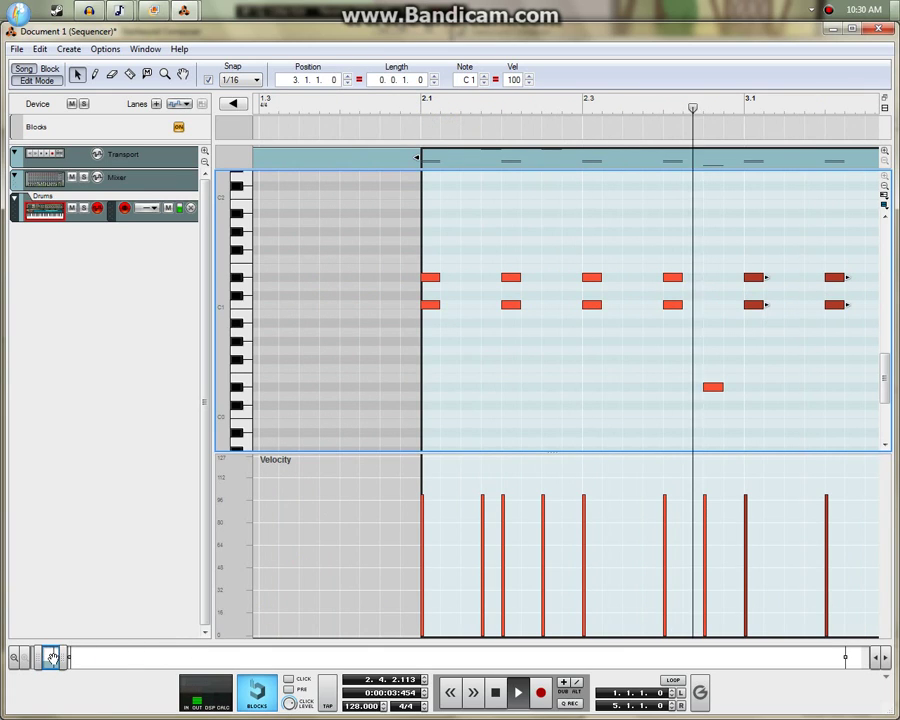
left_click_drag(53, 657, 60, 657)
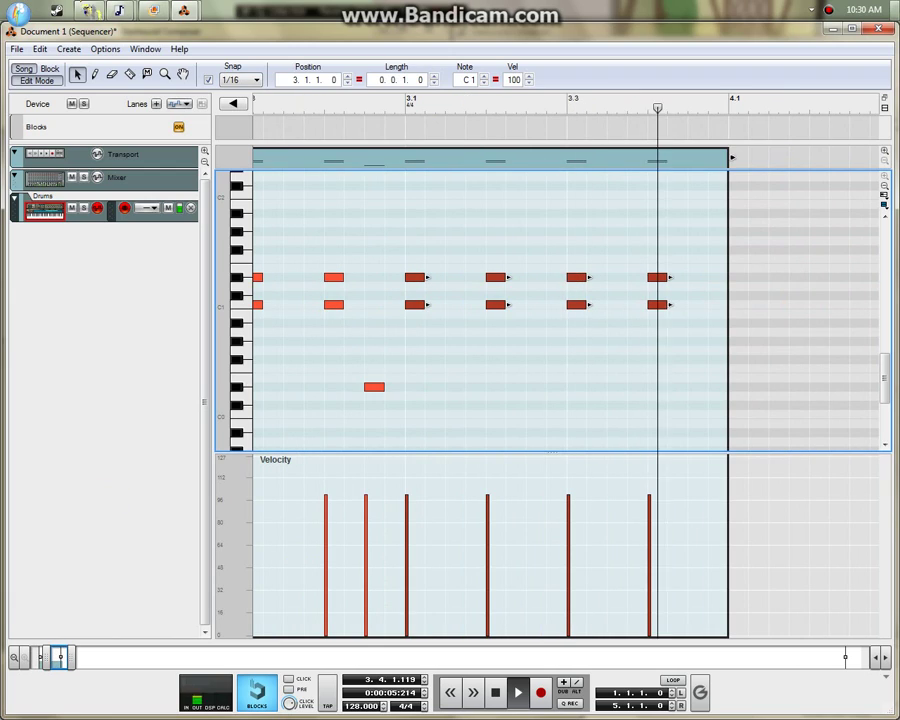
- Switch to Audacity and play the first few seconds of the LRAD track for comparison
left_click(88, 11)
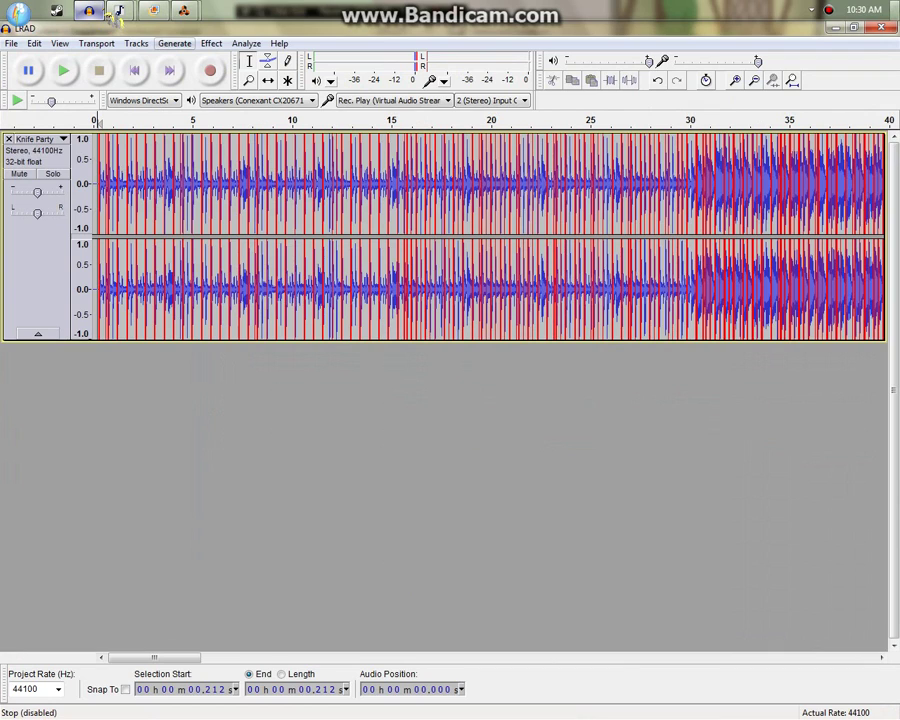
left_click(116, 12)
left_click(116, 12)
left_click(64, 72)
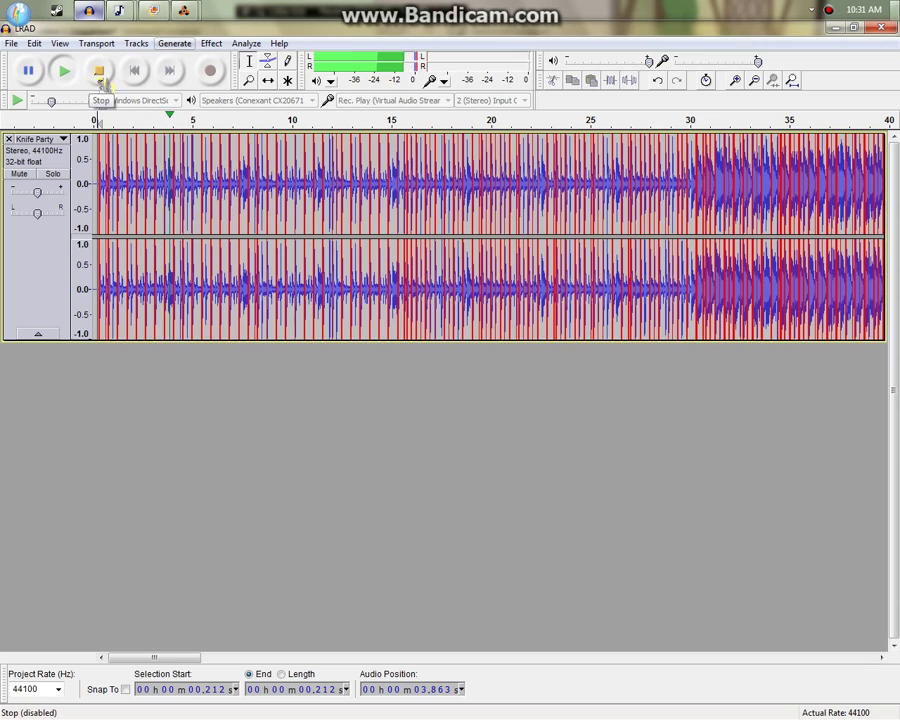
- Return to the Reason sequencer and play the two-bar drum clip from its start
mouse_move(183, 10)
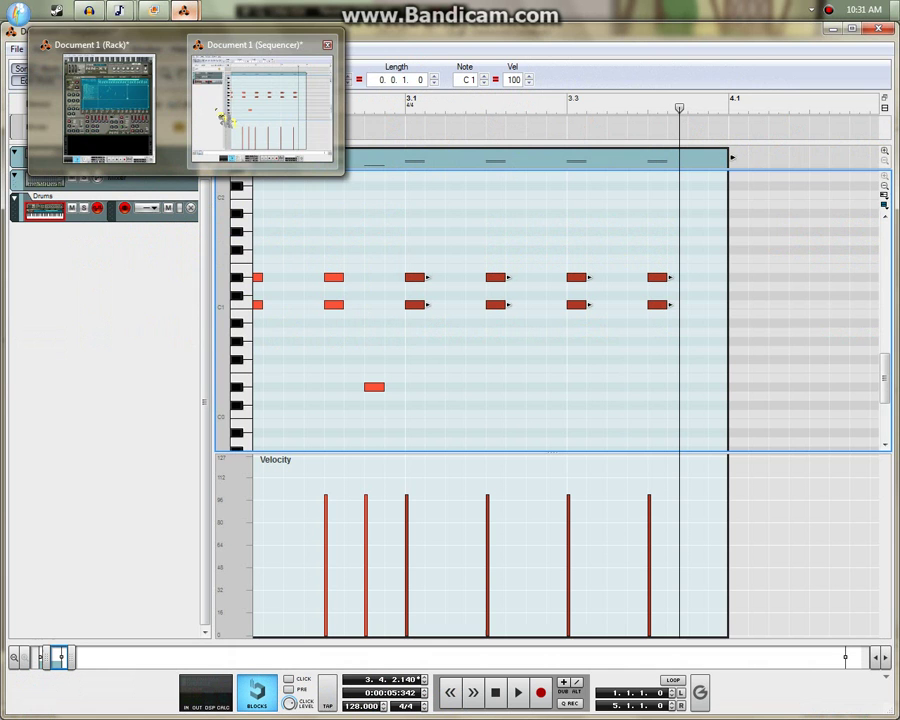
left_click(222, 117)
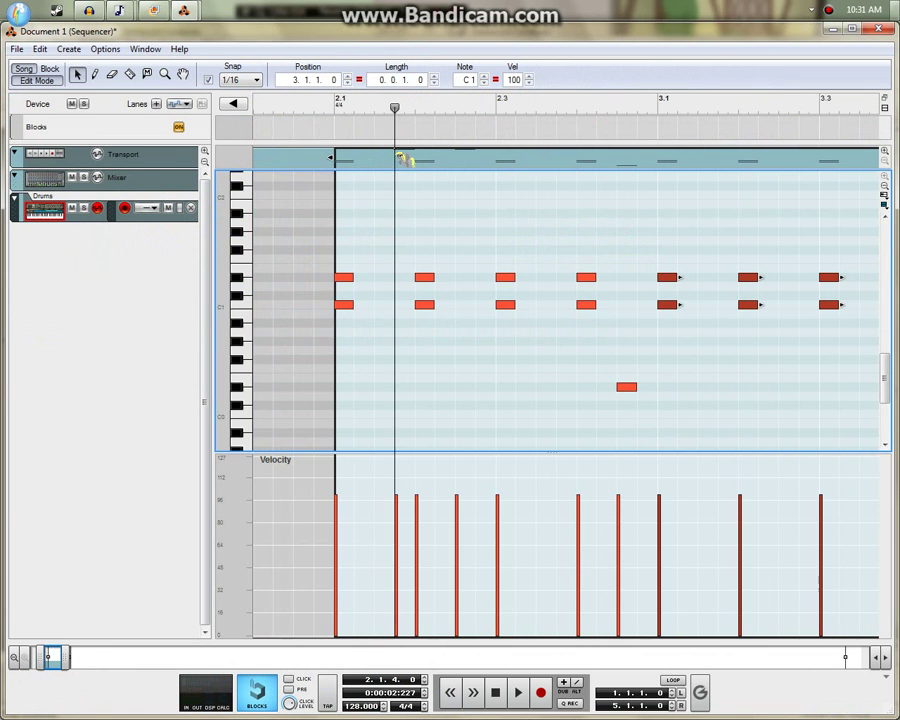
left_click(352, 154)
key("space")
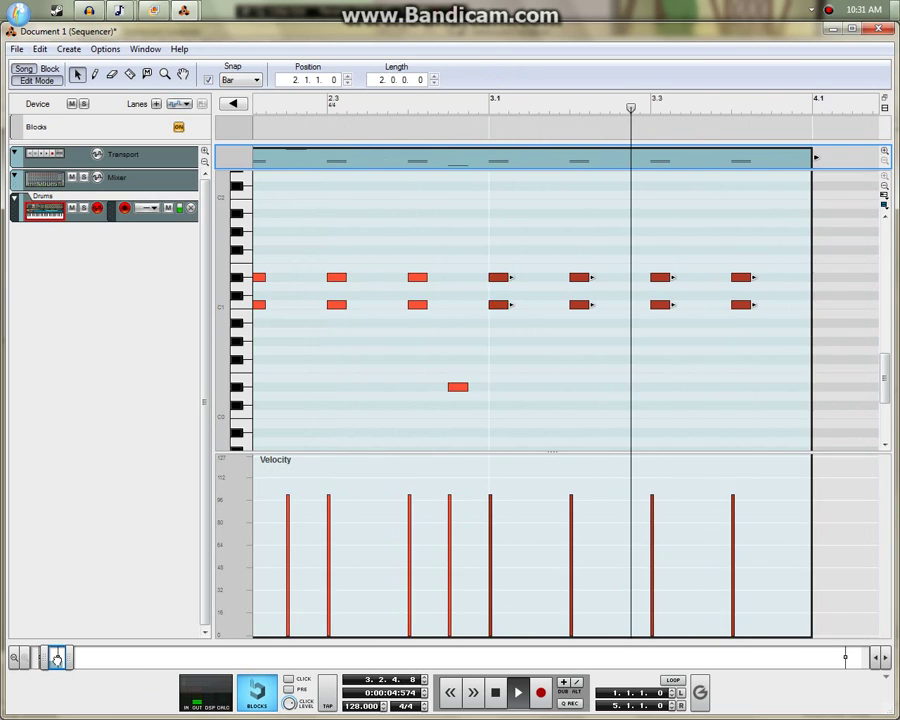
- Add a C#4 note of length 0.0.2.0 at position 3.4.3 in the drum clip and play the clip
scroll(893, 410, "up", 6)
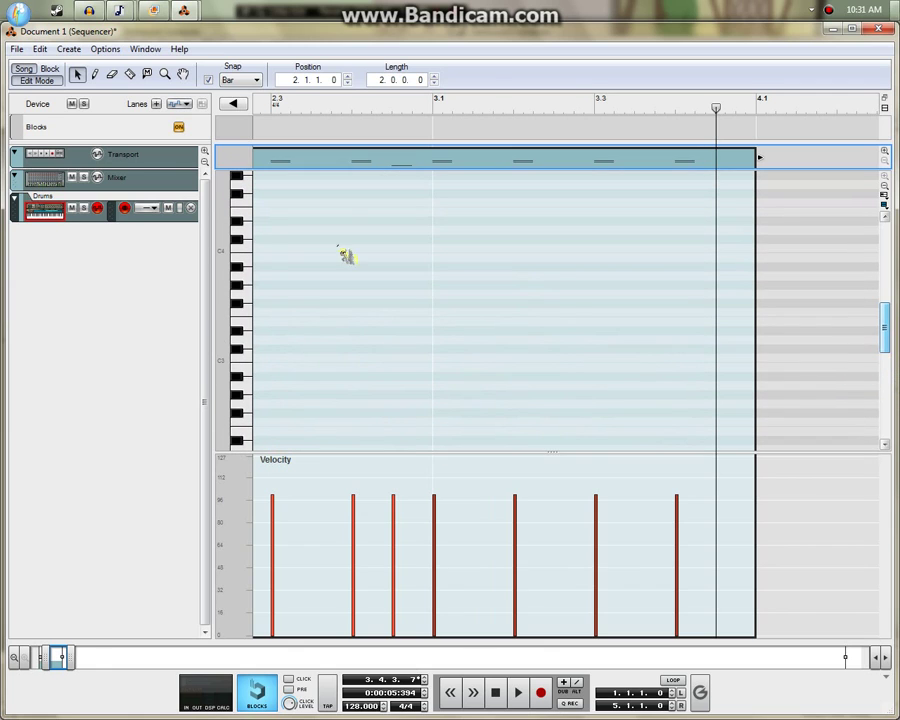
left_click(238, 236)
key("w")
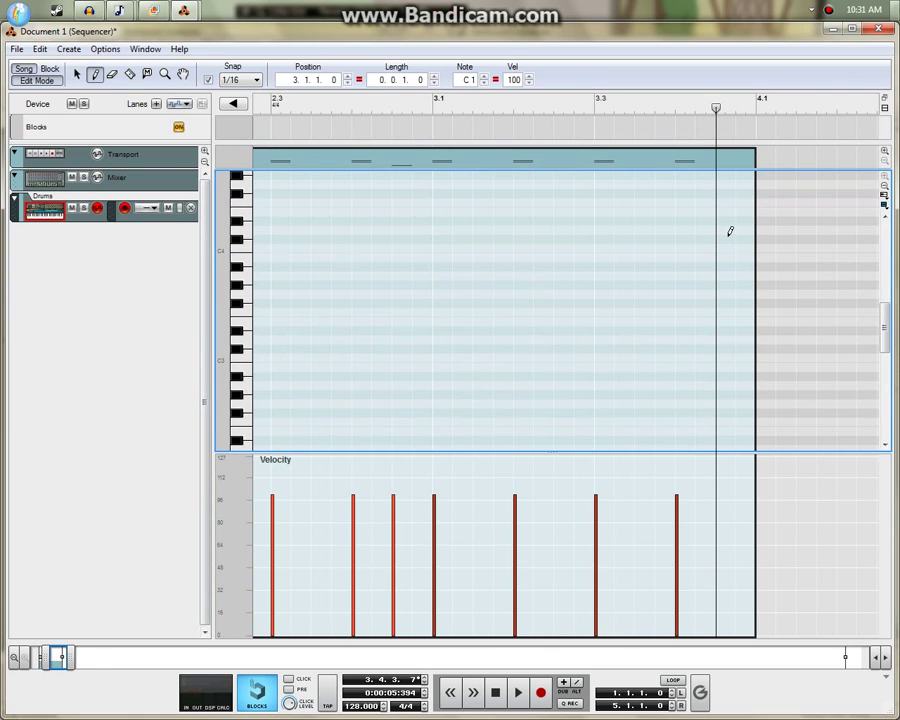
left_click(729, 237)
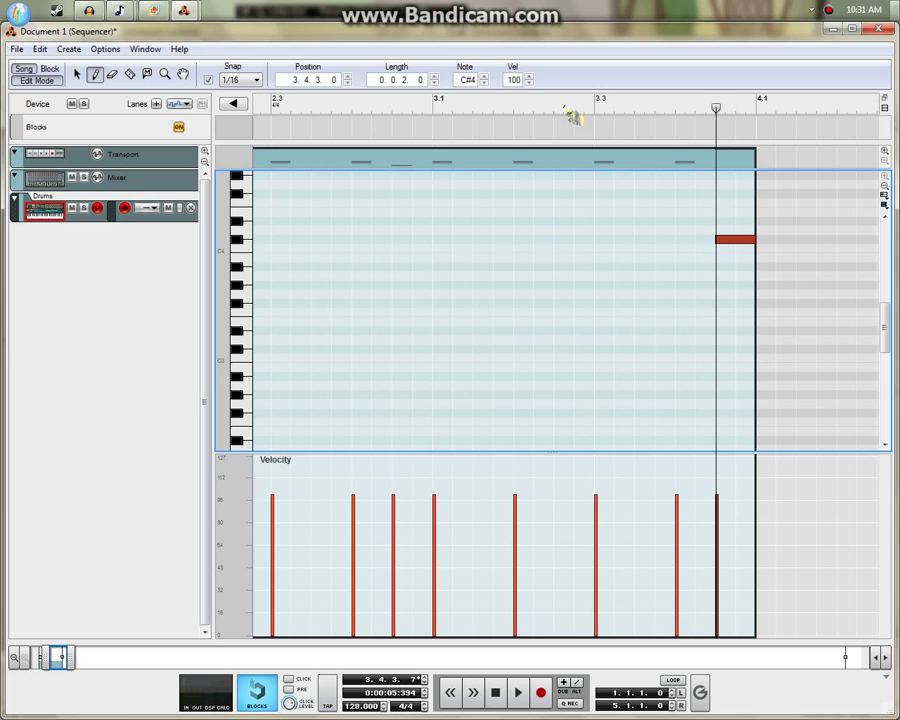
key("KP_0")
key("space")
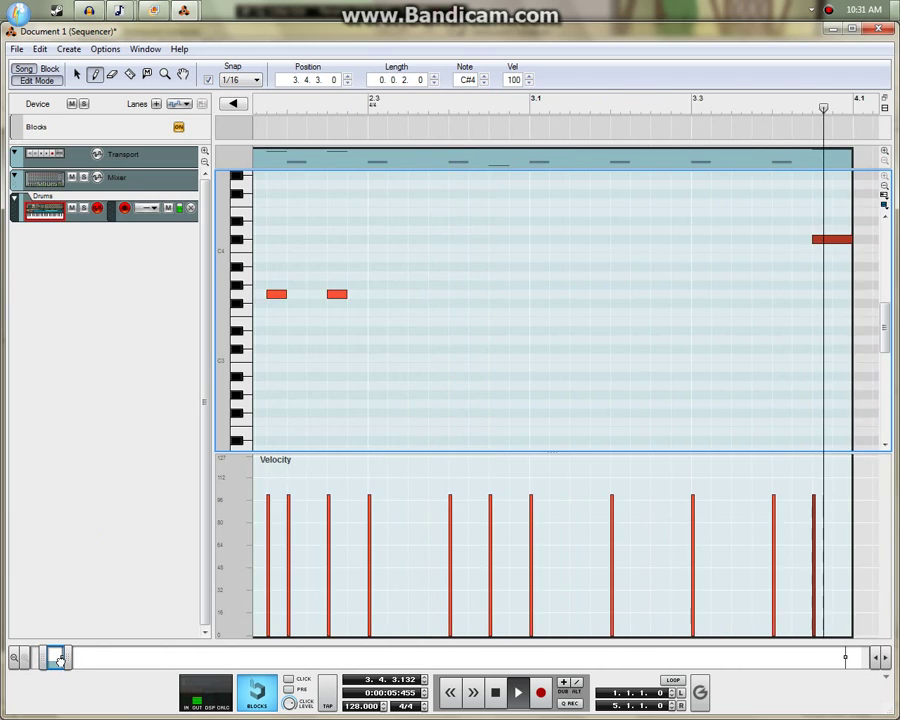
- Move the song's end marker to bar 5 and export the song to the Desktop as MIDI file "LRAD - Drums"
key("ctrl+e")
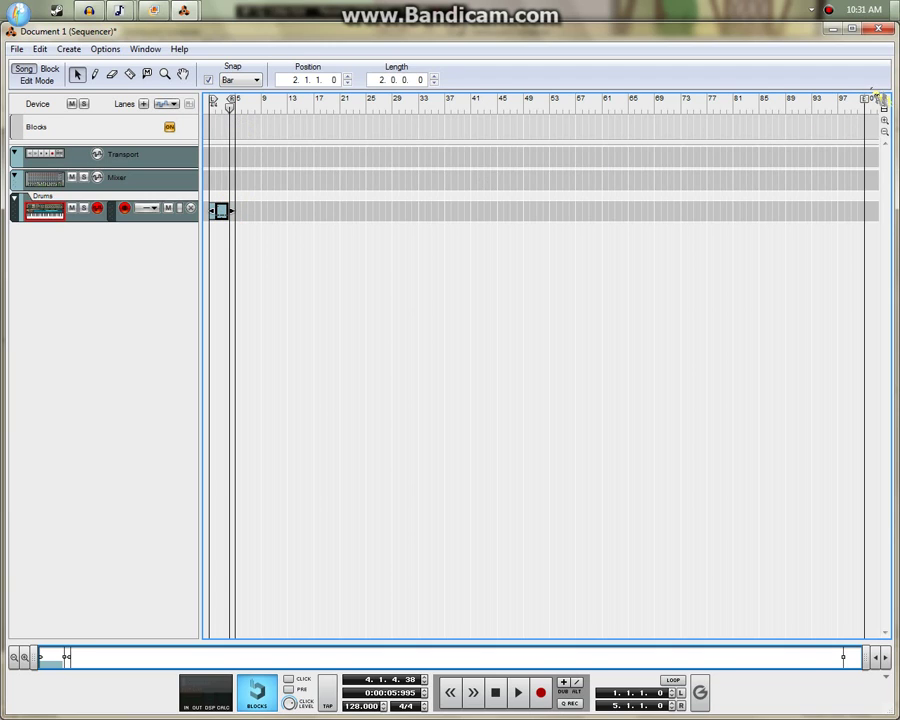
mouse_move(868, 101)
left_mouse_down()
mouse_move(850, 110)
mouse_move(297, 143)
mouse_move(247, 161)
mouse_move(245, 110)
left_mouse_up()
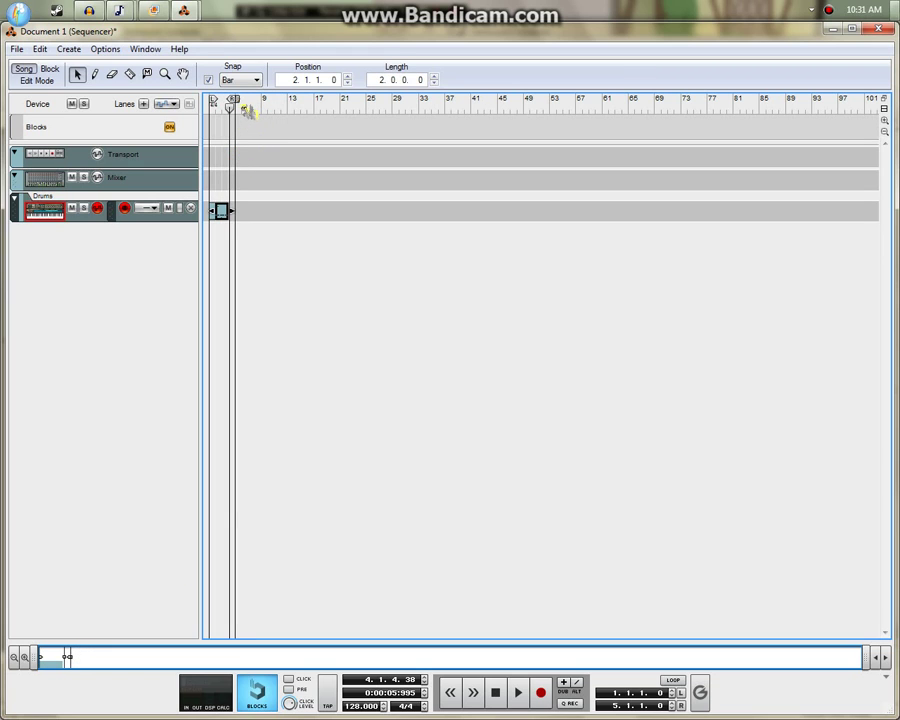
left_click(16, 49)
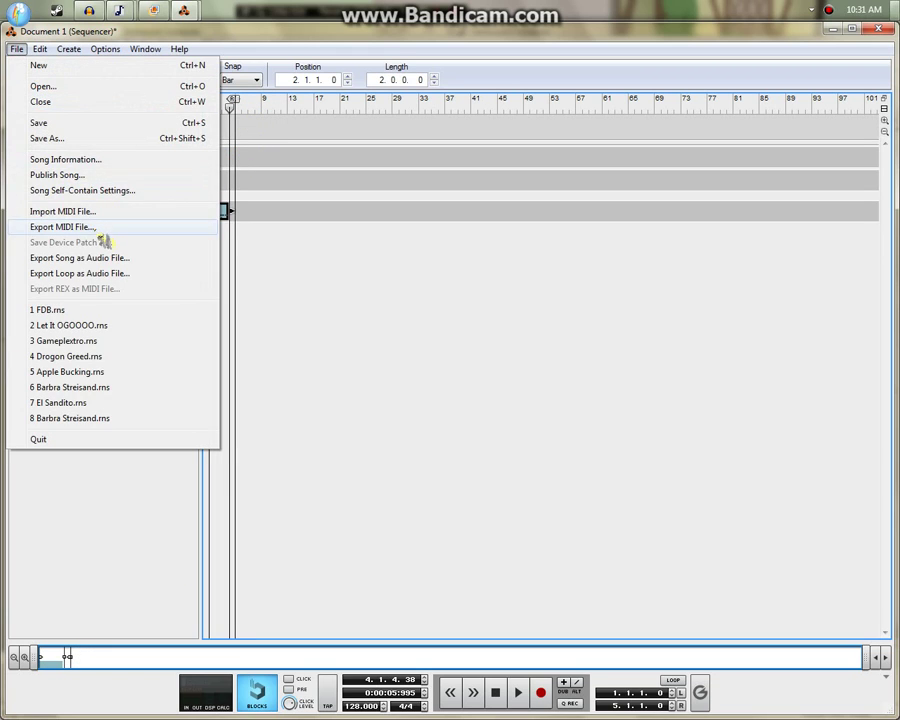
left_click(106, 226)
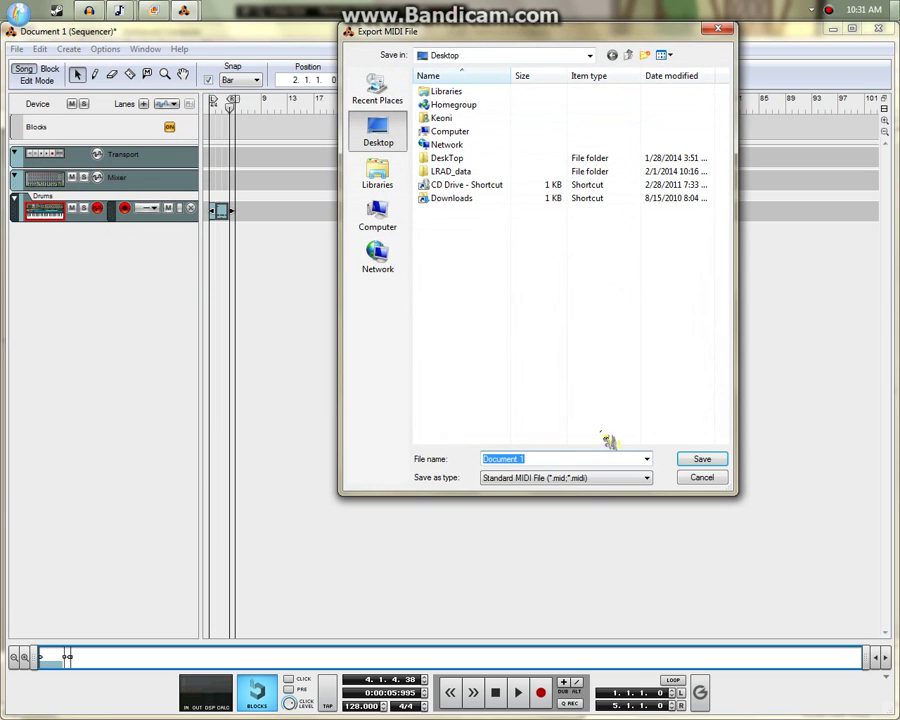
type("LRAD - Drums")
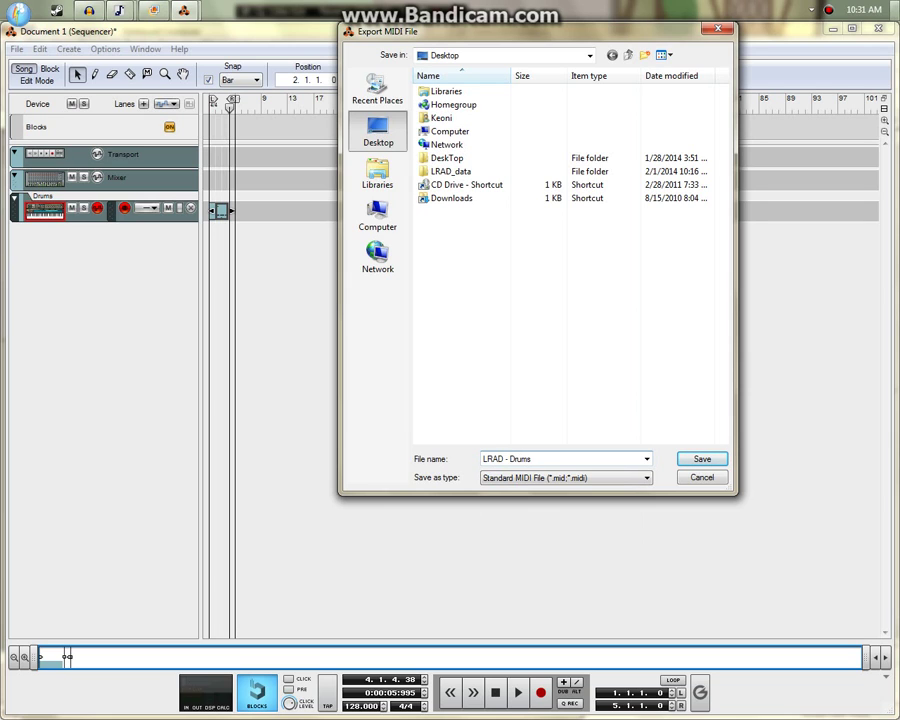
left_click(692, 459)
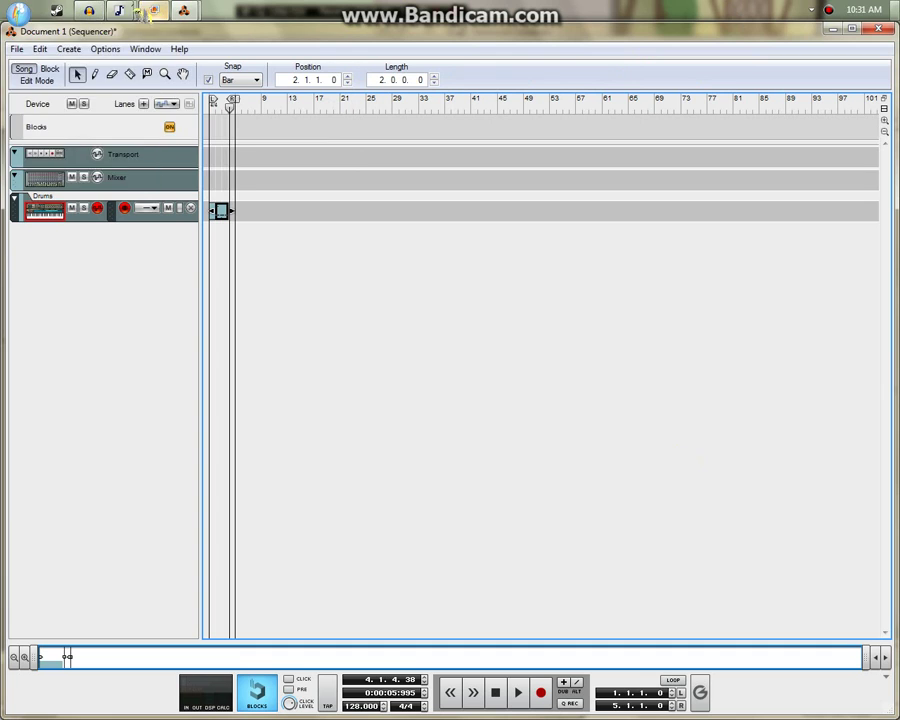
- Switch to Starbound Composer and delete the existing Acoustic Grand Piano track
mouse_move(146, 12)
left_click(215, 116)
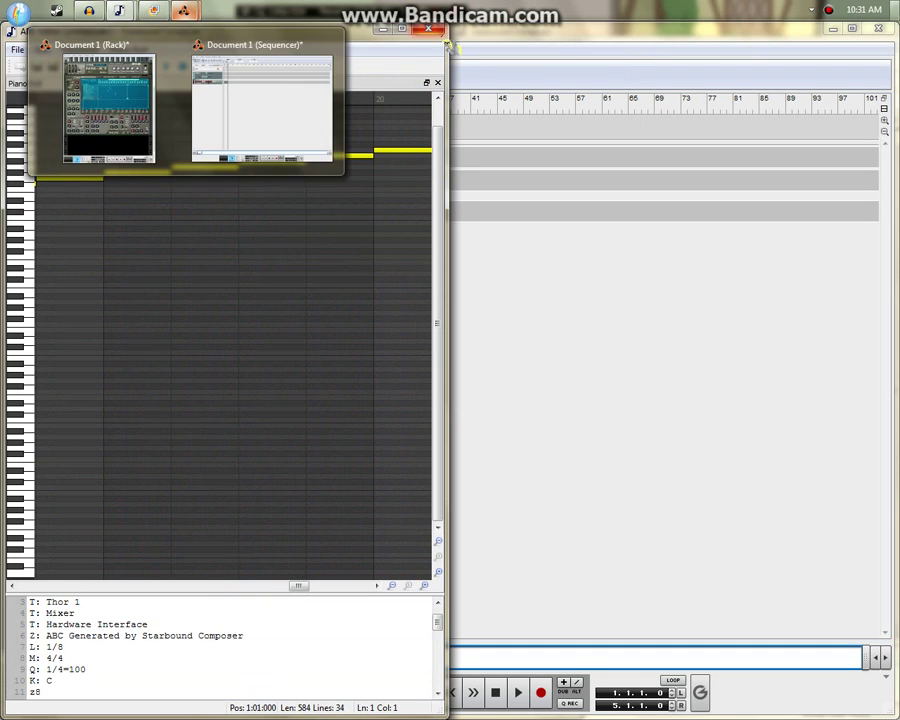
left_click(124, 13)
left_click(122, 12)
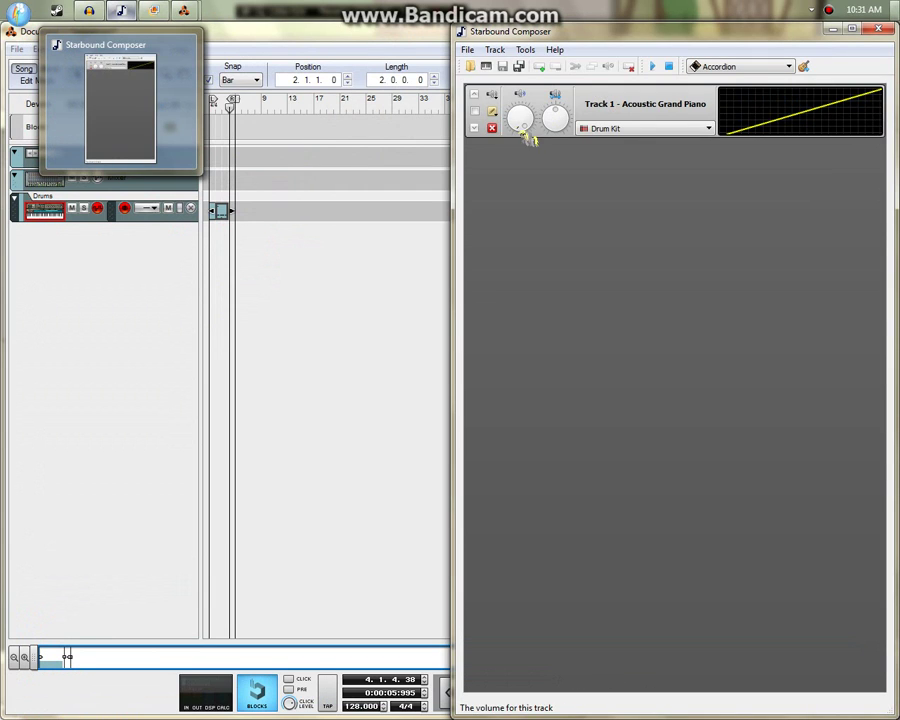
left_click(492, 129)
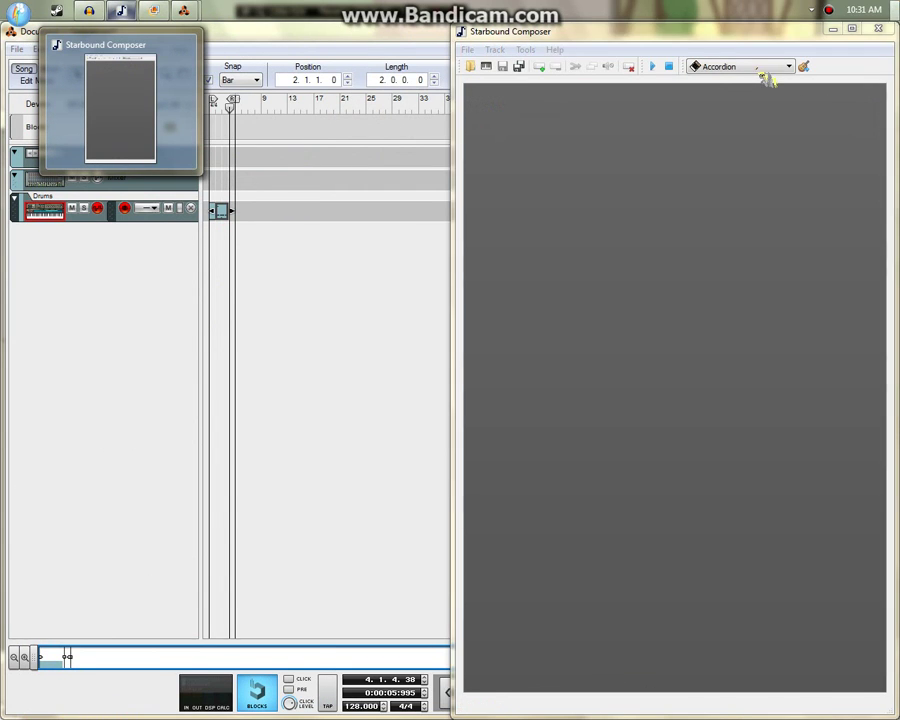
- Load the LRAD - Drums MIDI file from the desktop into Starbound Composer and audition it with the Drum Kit instrument
key("super+d")
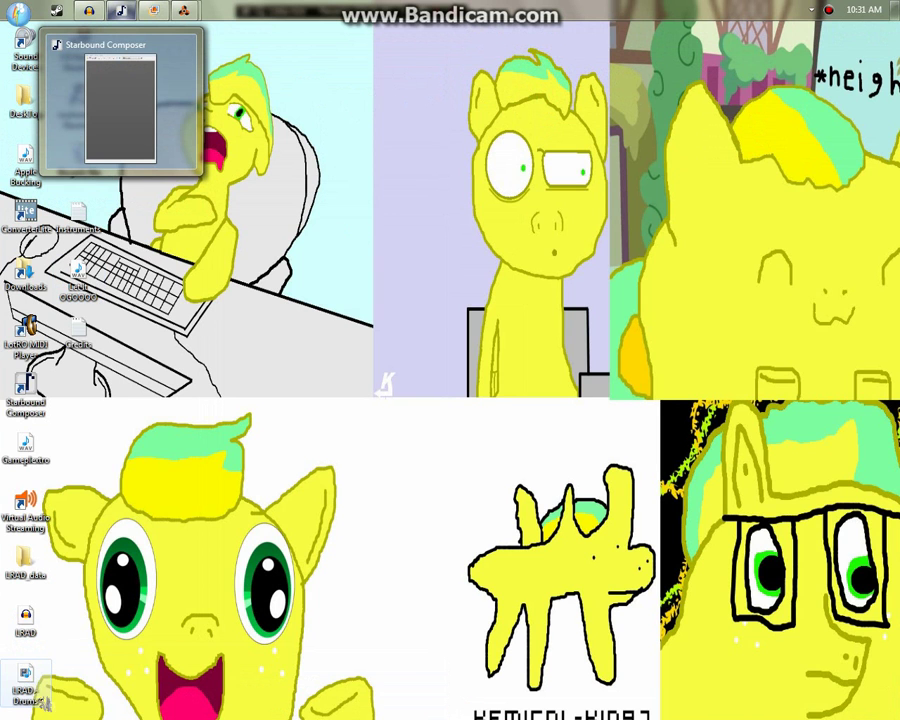
left_click_drag(25, 690, 576, 338)
left_click(655, 67)
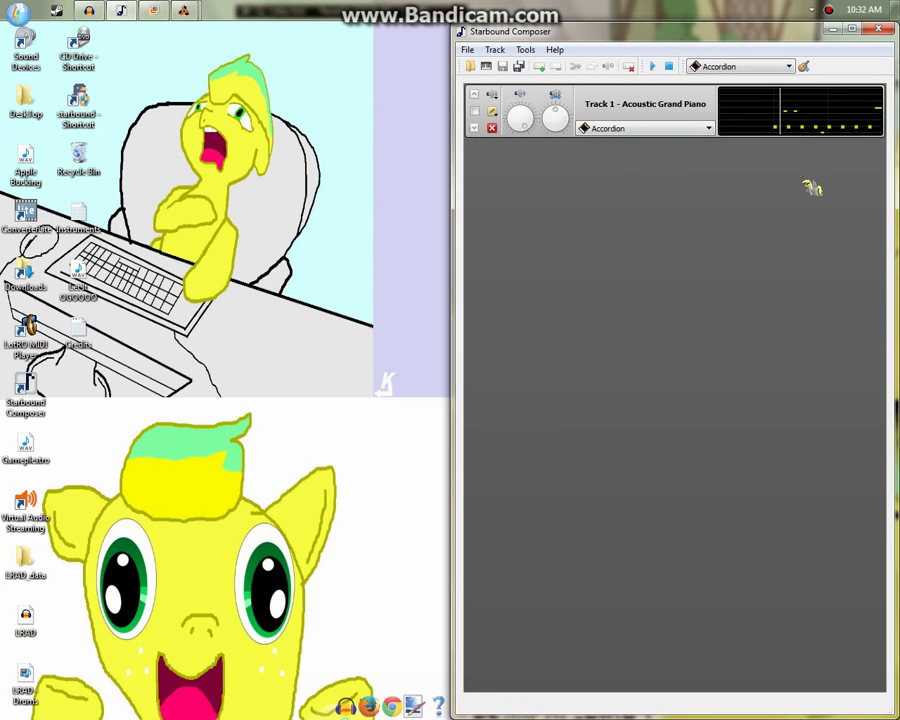
left_click(655, 130)
left_click(651, 197)
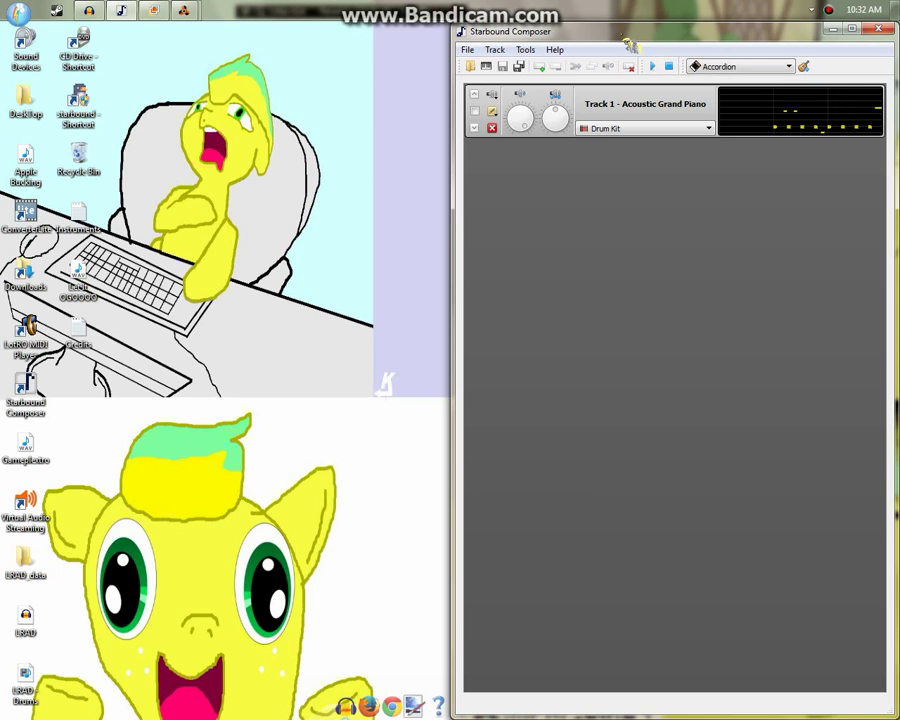
left_click_drag(620, 48, 582, 52)
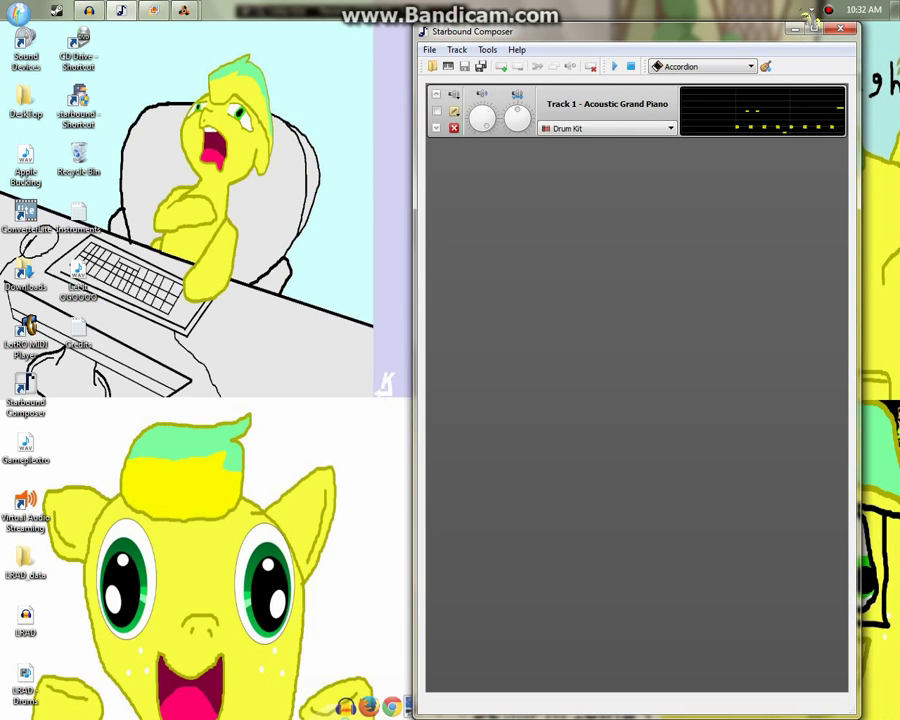
right_click(828, 10)
left_click(828, 46)
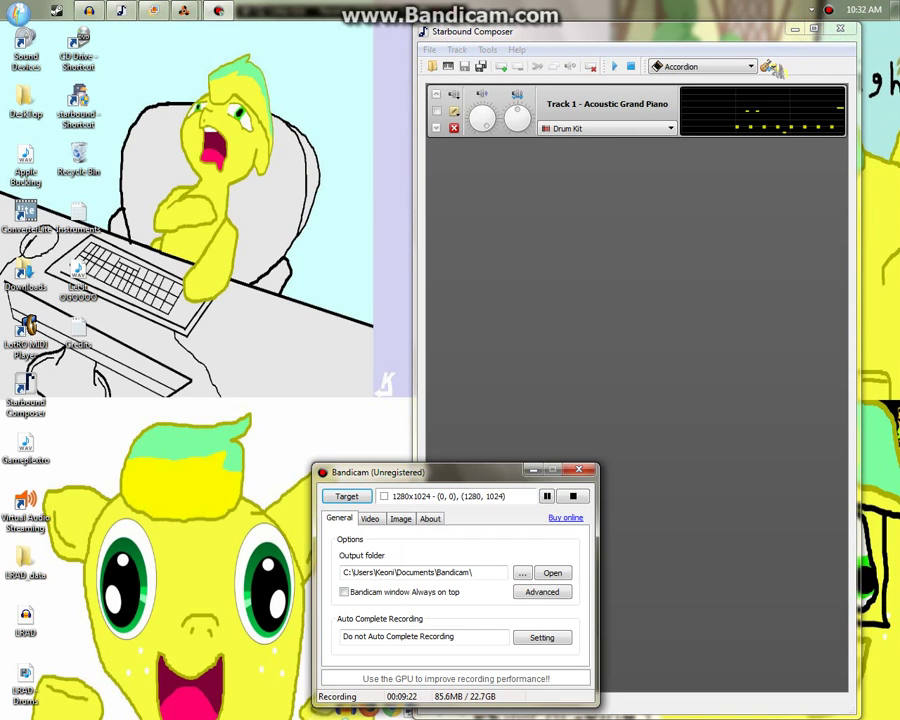